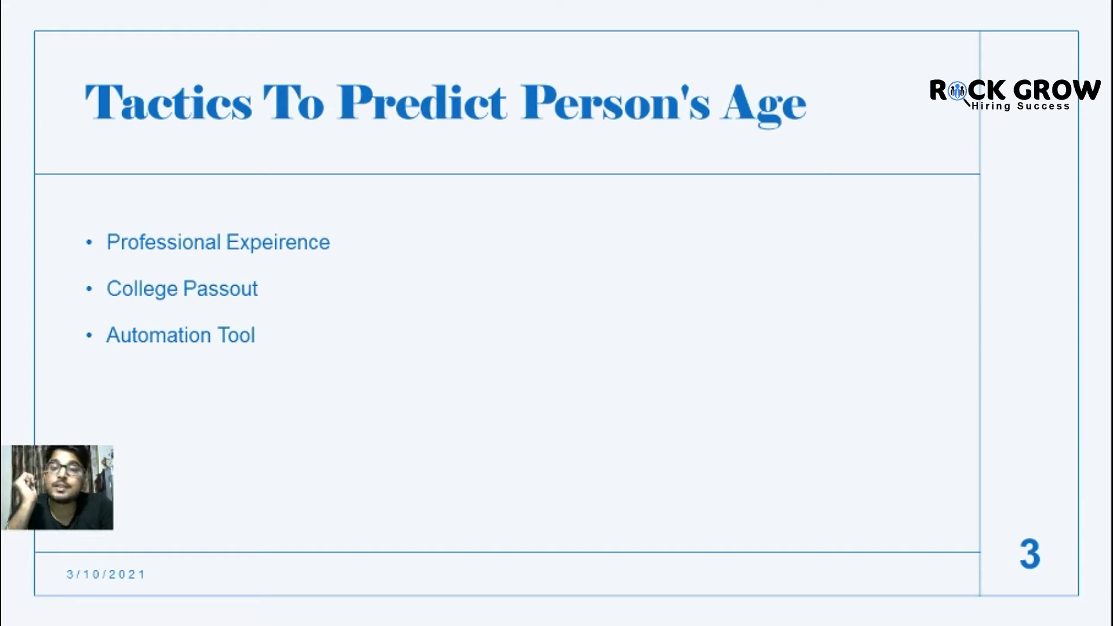
# End the slide show and bring up the Word Document1 age-calculation notes.
pyautogui.press('Escape')
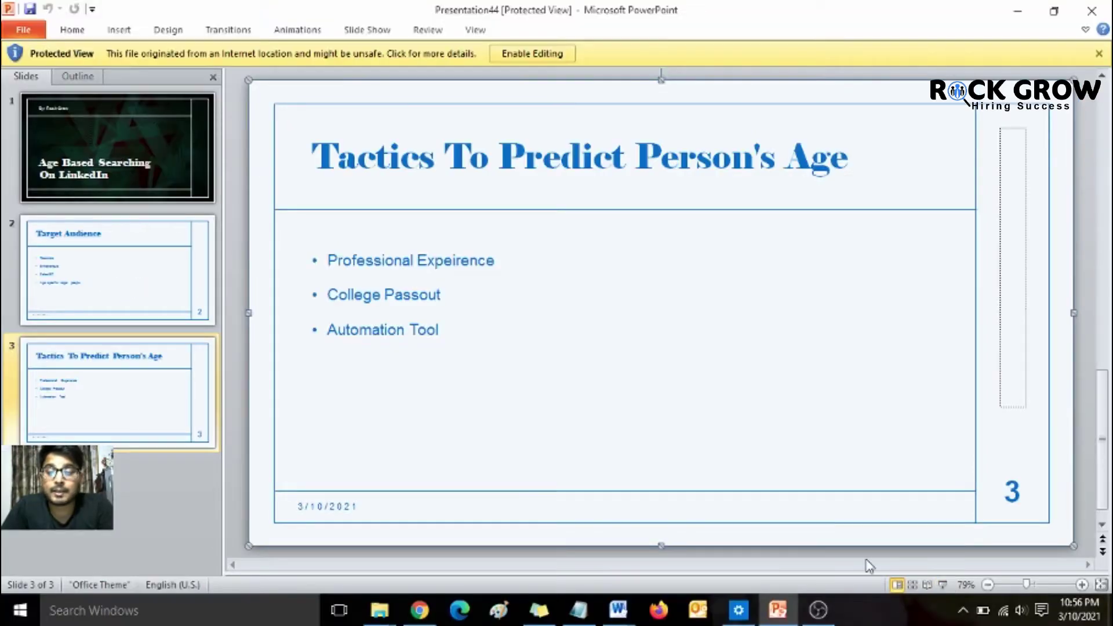
pyautogui.moveTo(618, 620)
pyautogui.click(690, 564)
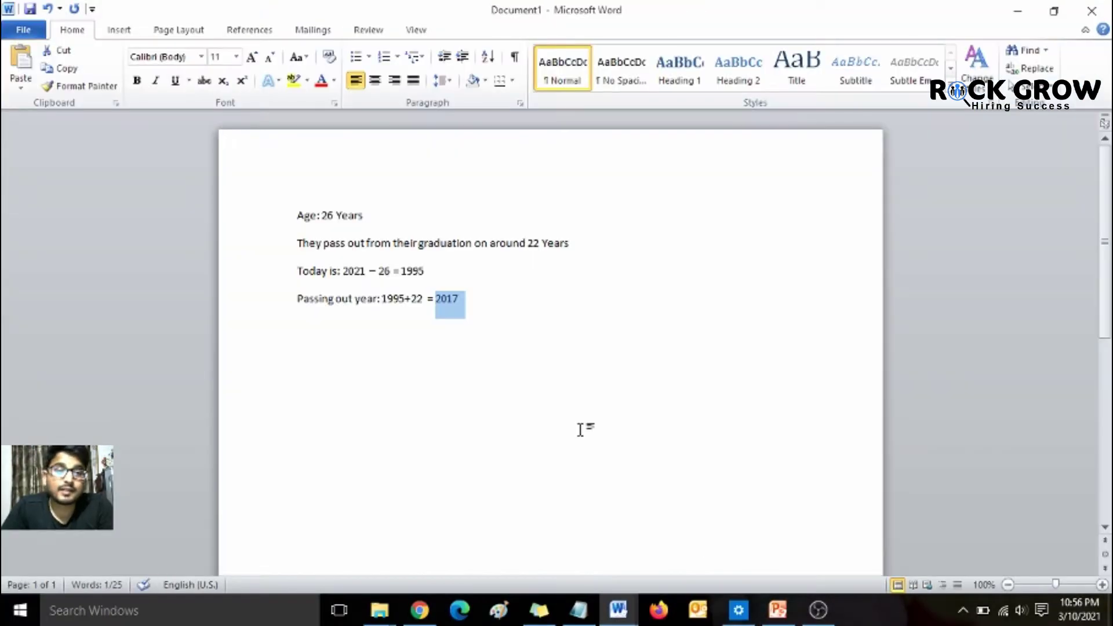
pyautogui.click(404, 225)
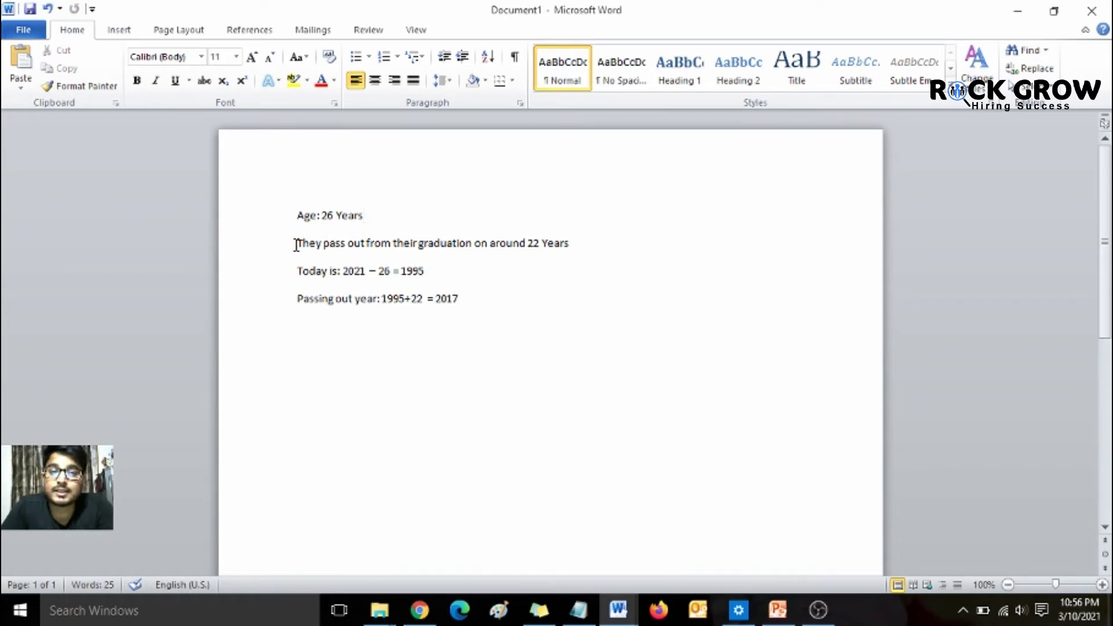
# Highlight the graduation sentence, then the graduation age 22.
pyautogui.moveTo(296, 243); pyautogui.dragTo(545, 246)
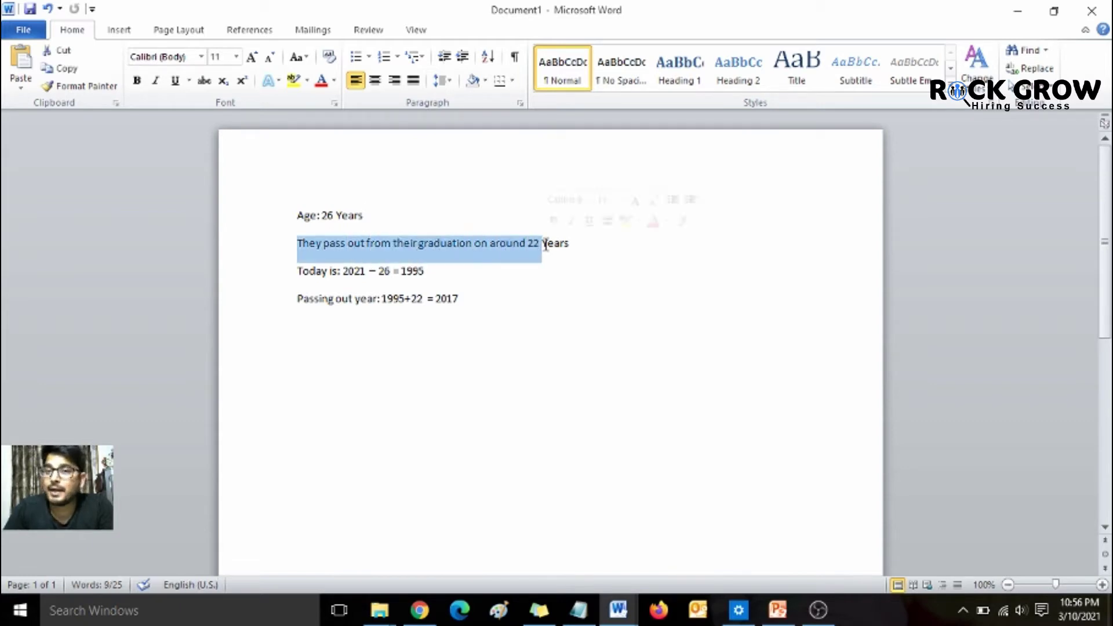
pyautogui.click(545, 246)
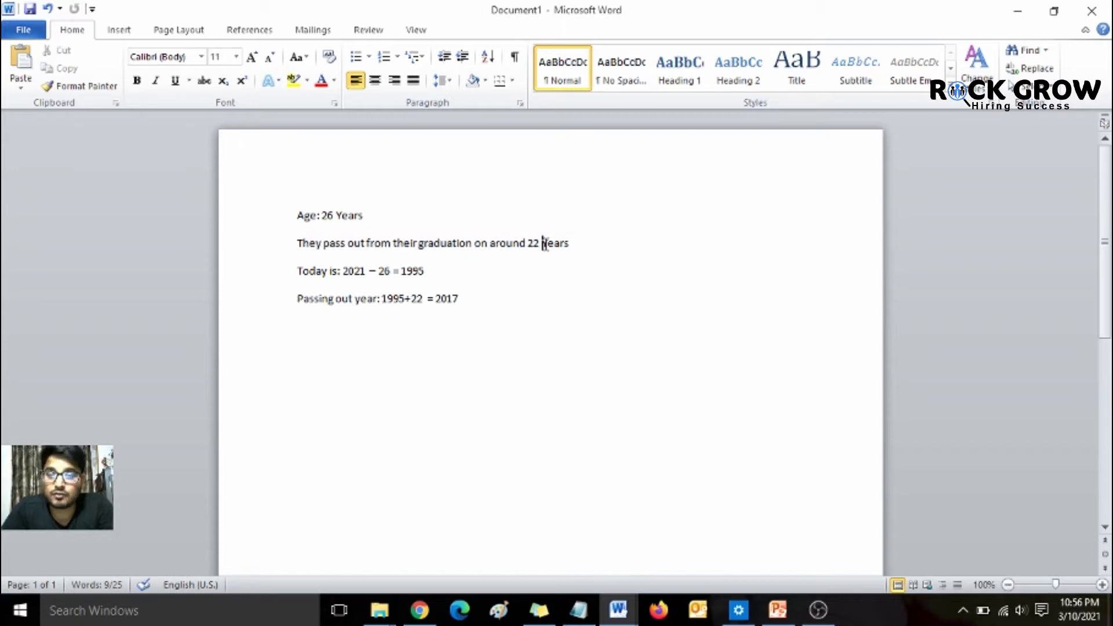
pyautogui.click(528, 244)
pyautogui.moveTo(529, 243); pyautogui.dragTo(541, 243)
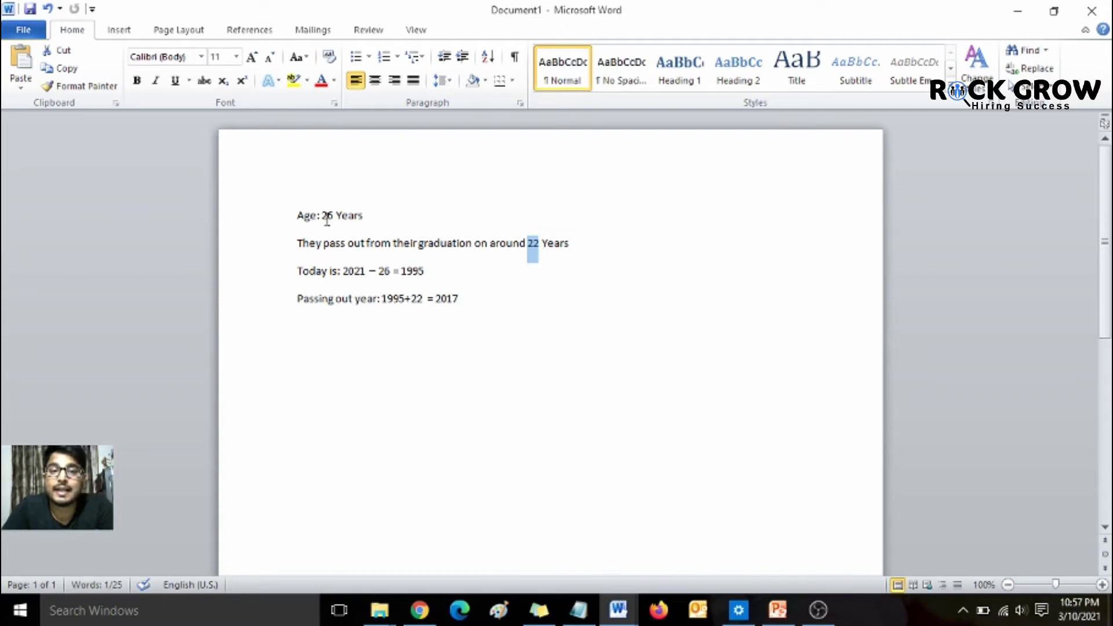
# Extend the age line to read '26 Years - 30 Years' and highlight the year 2021.
pyautogui.click(378, 215)
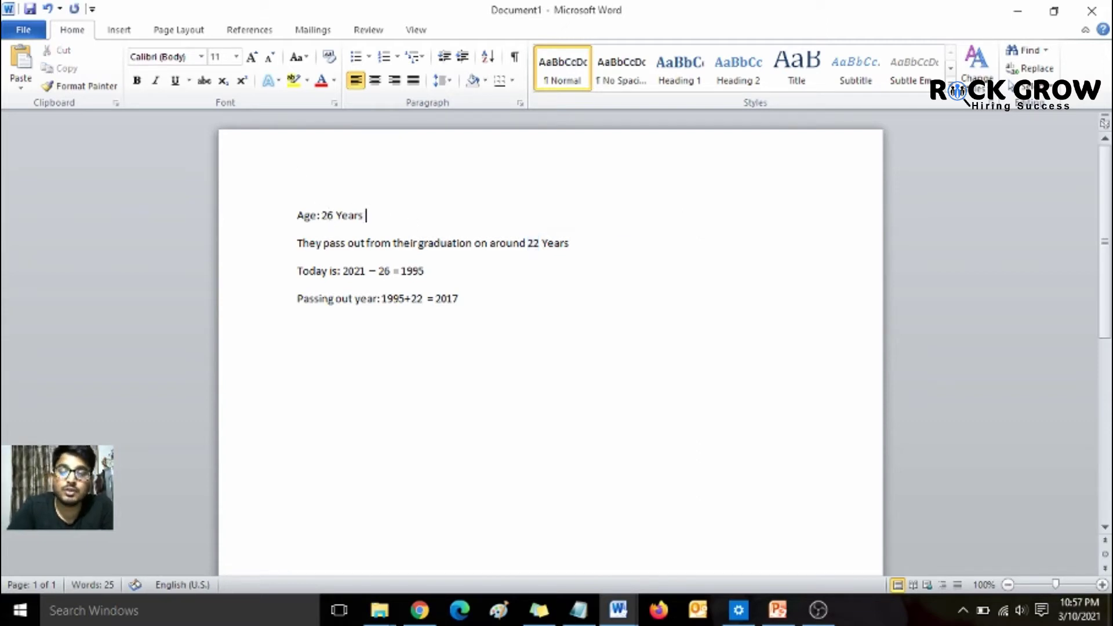
pyautogui.write('- 30 Years')
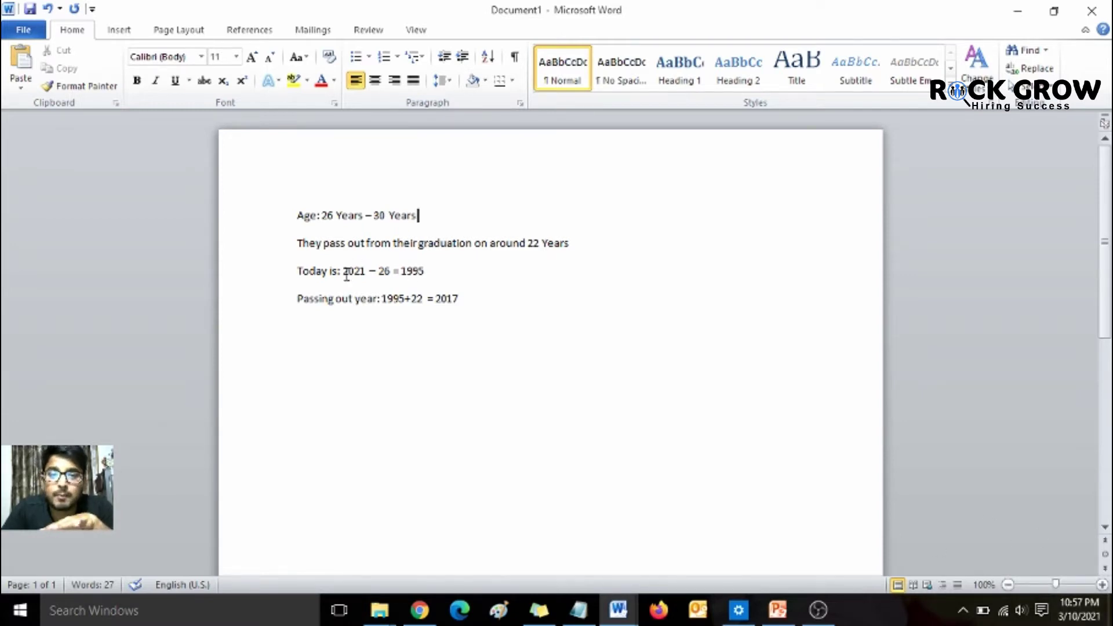
pyautogui.moveTo(344, 271); pyautogui.dragTo(429, 271)
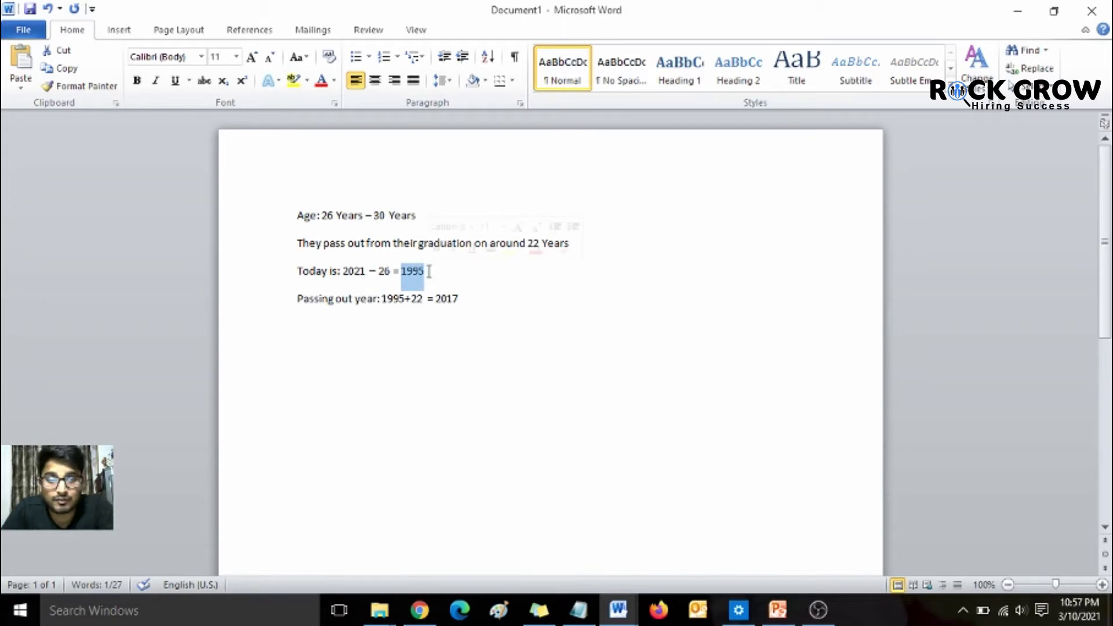
pyautogui.click(429, 271)
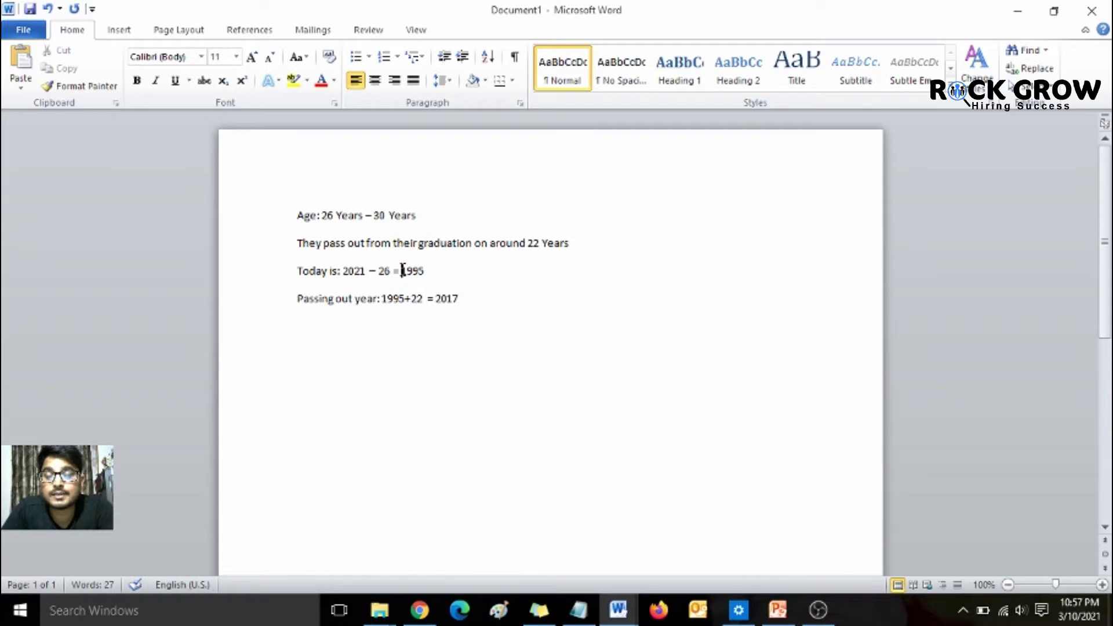
# Highlight birth year 1995, then the passing-out year 2017 in turn.
pyautogui.moveTo(403, 271); pyautogui.dragTo(427, 271)
pyautogui.click(565, 284)
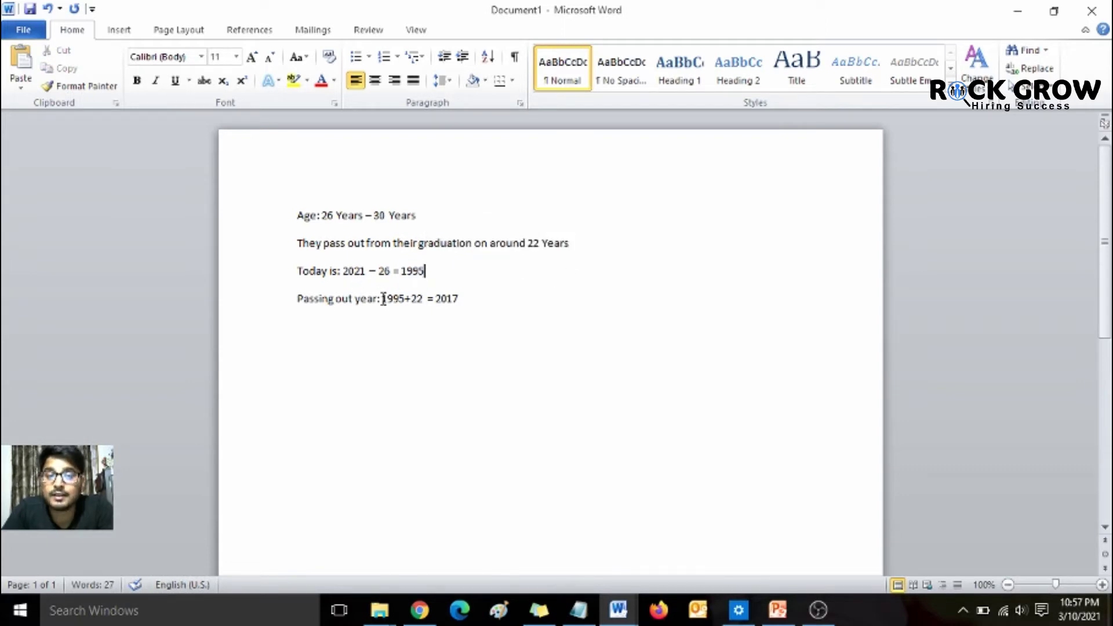
pyautogui.moveTo(383, 299); pyautogui.dragTo(464, 301)
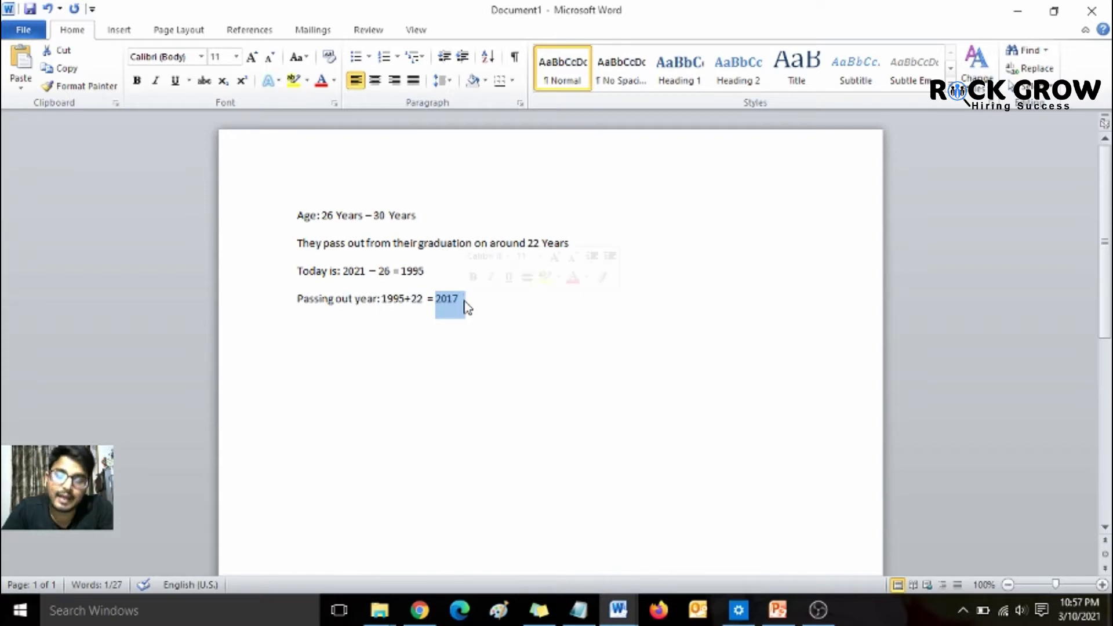
pyautogui.click(466, 300)
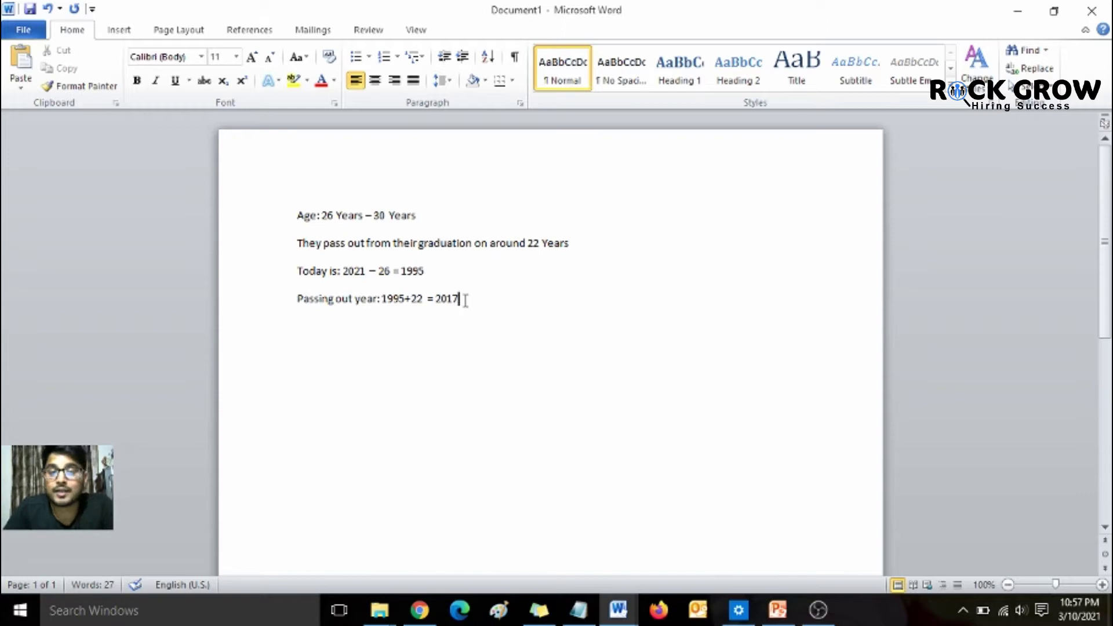
pyautogui.doubleClick(465, 301)
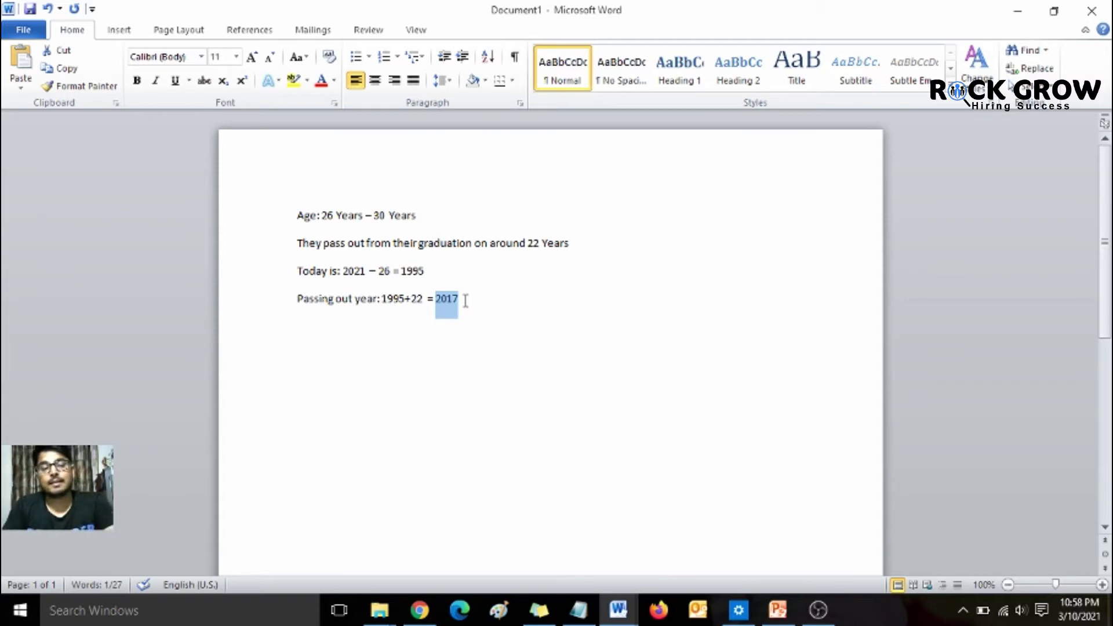
pyautogui.click(464, 304)
# Switch back to PowerPoint and resume the slide show.
pyautogui.hotkey('alt', 'Tab')
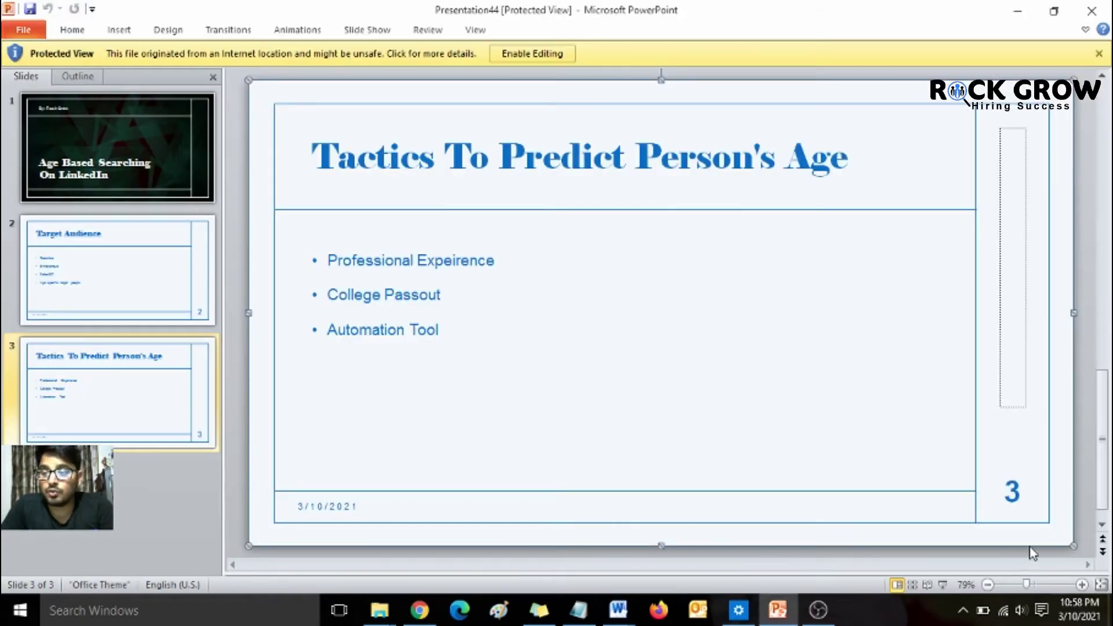
pyautogui.click(943, 584)
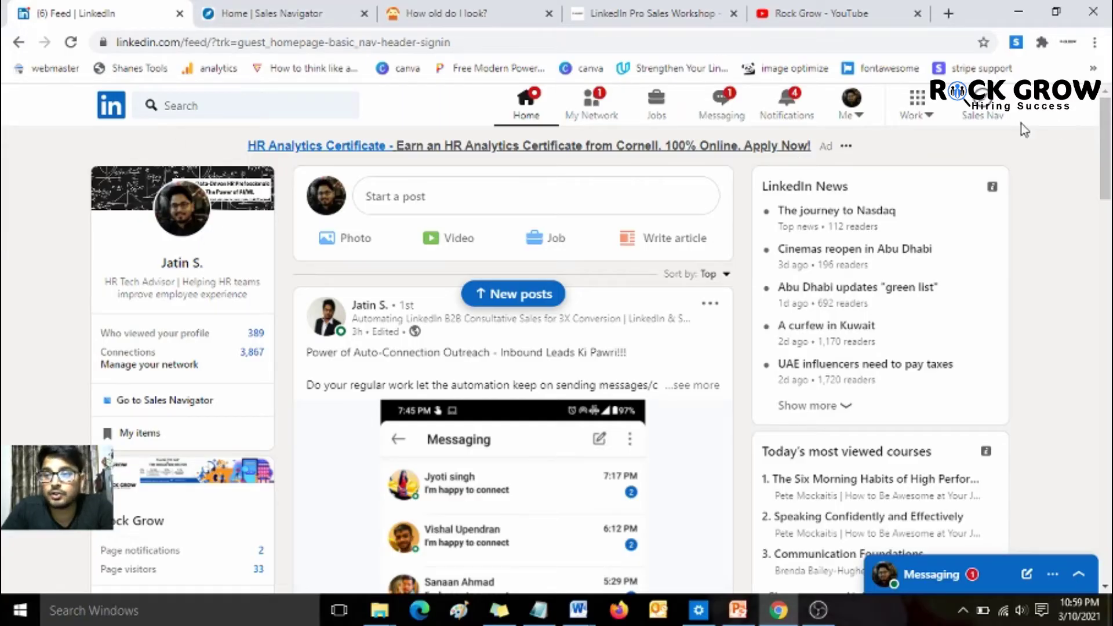
# Open All filters on Sales Navigator and include India in the Geography filter.
pyautogui.hotkey('ctrl', 'Tab')
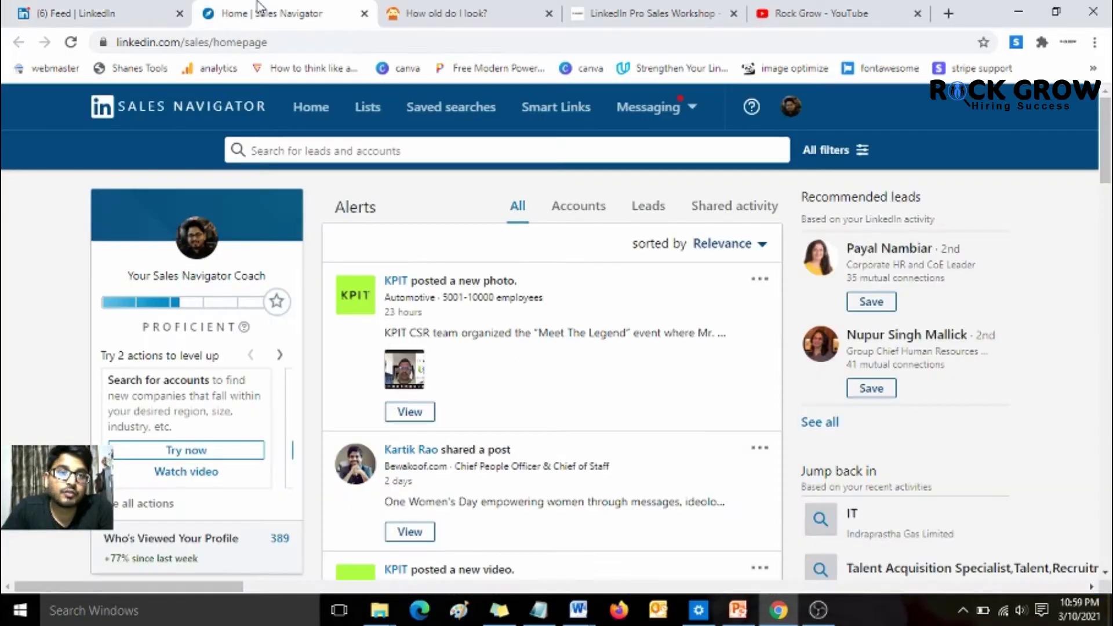
pyautogui.click(862, 152)
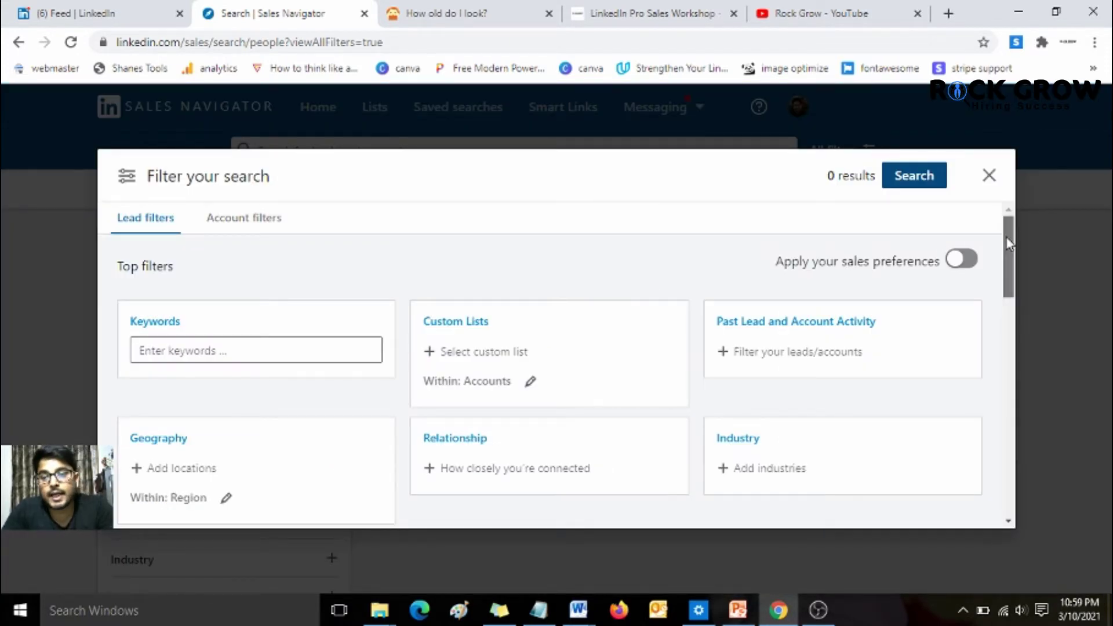
pyautogui.moveTo(1006, 242); pyautogui.dragTo(897, 251)
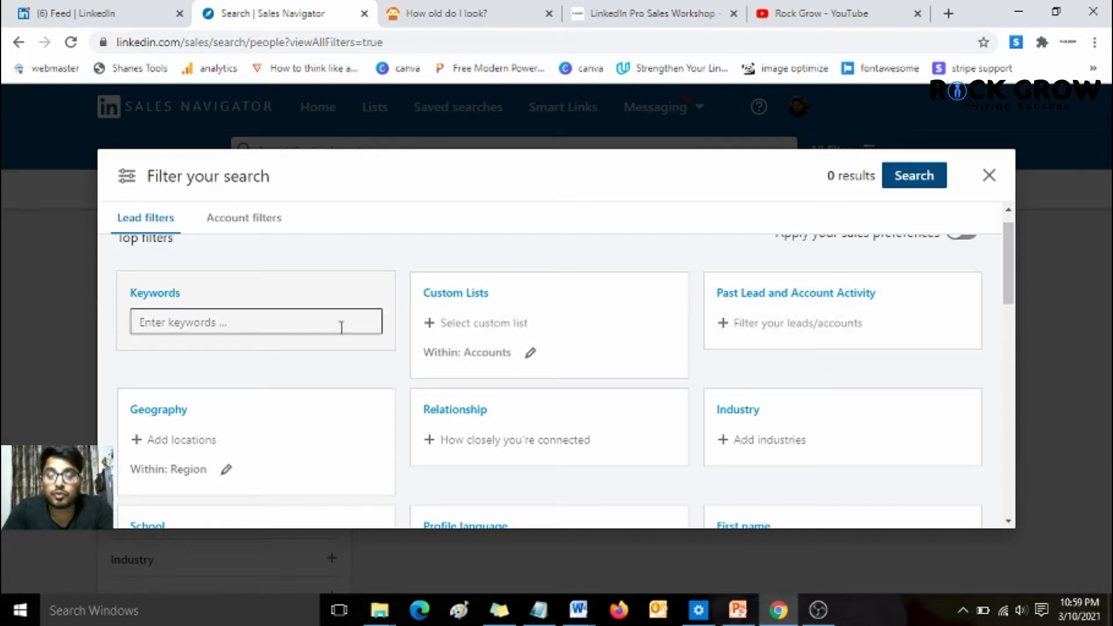
pyautogui.moveTo(1008, 246); pyautogui.dragTo(1009, 269)
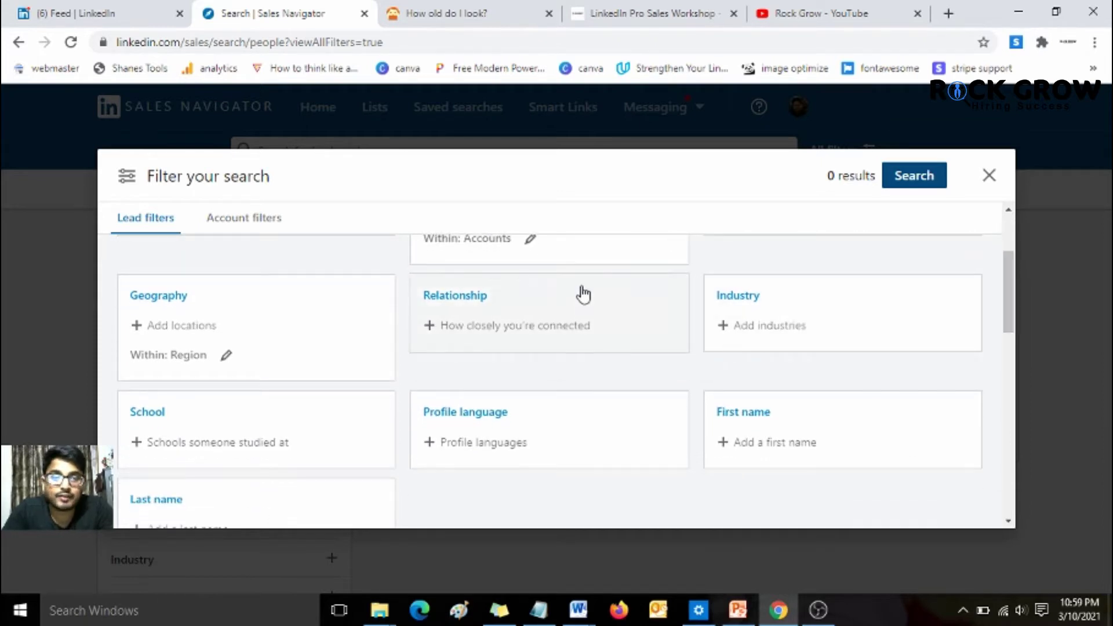
pyautogui.click(182, 337)
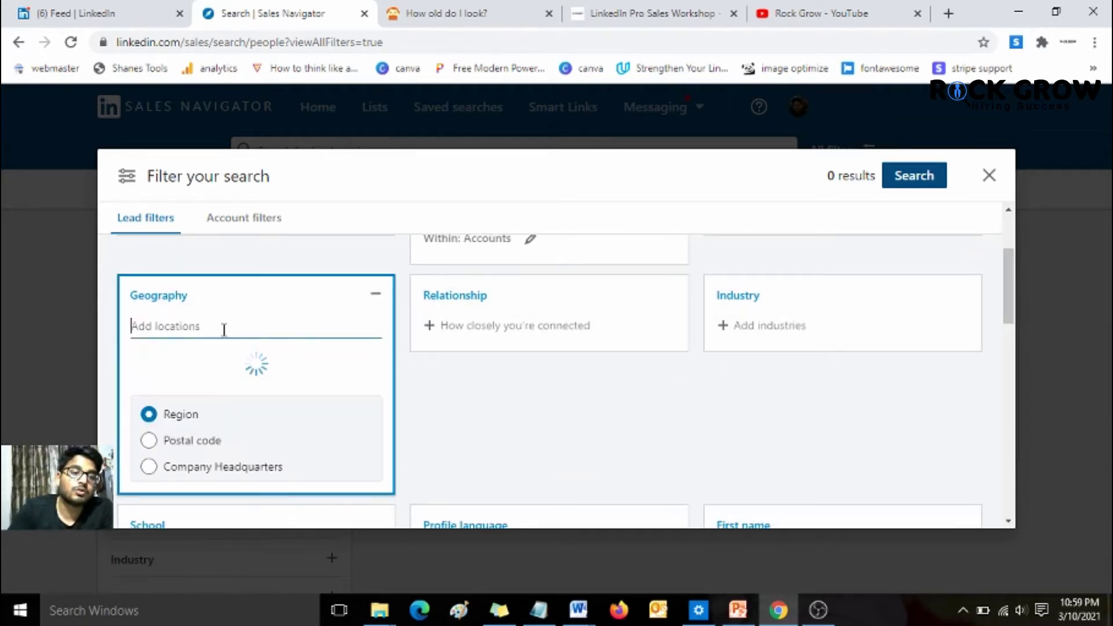
pyautogui.write('India')
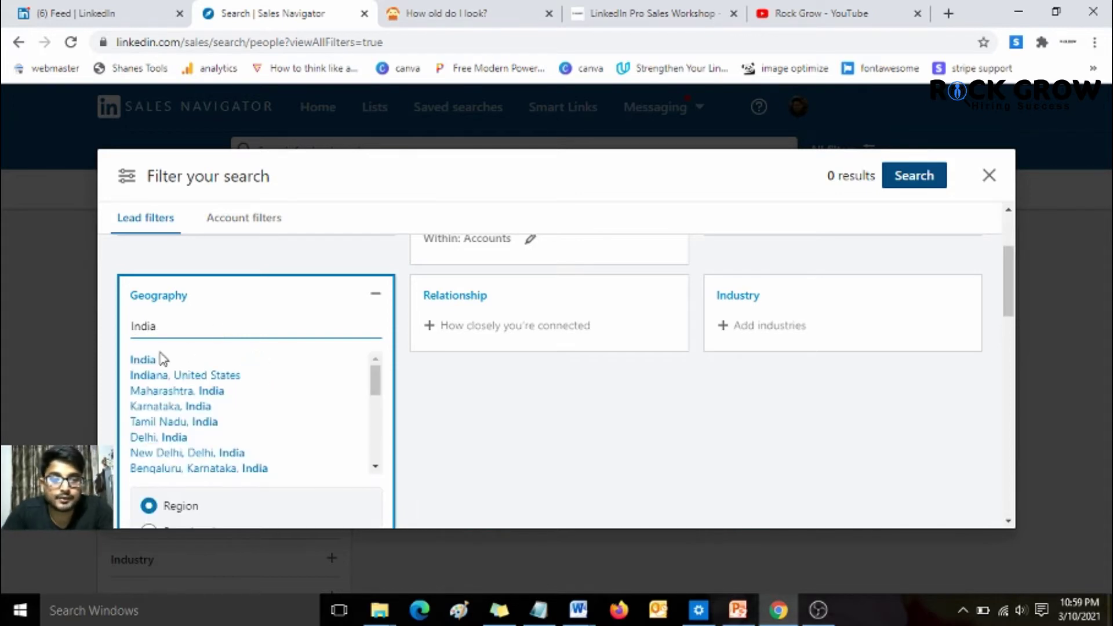
pyautogui.press('Return')
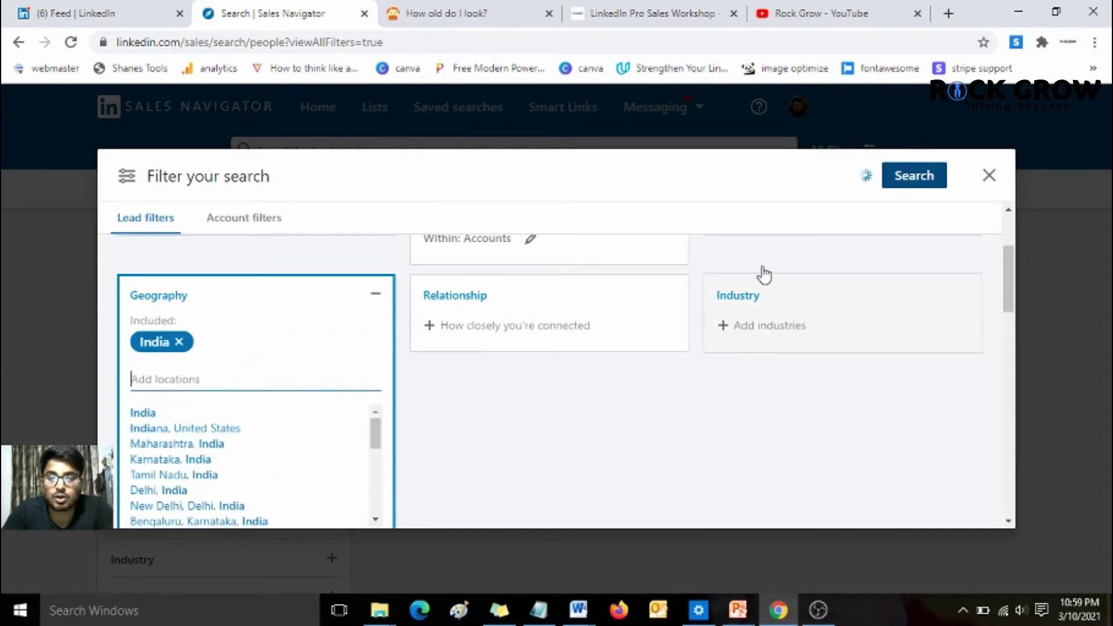
pyautogui.click(667, 422)
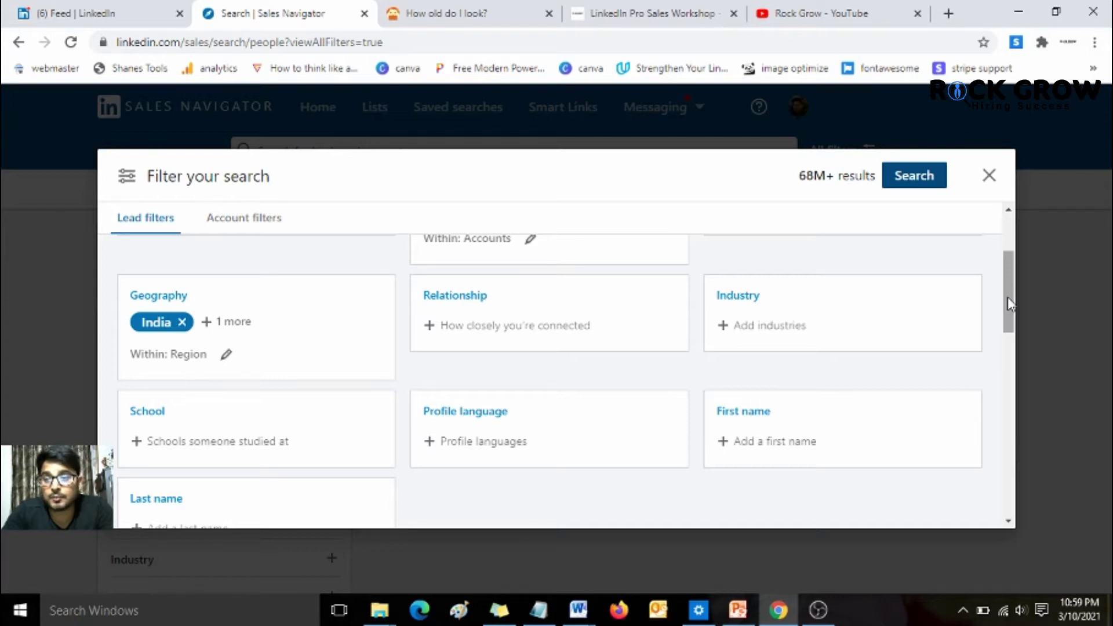
# Set the Years of experience filter to 1-2 years.
pyautogui.moveTo(1006, 296); pyautogui.dragTo(1006, 372)
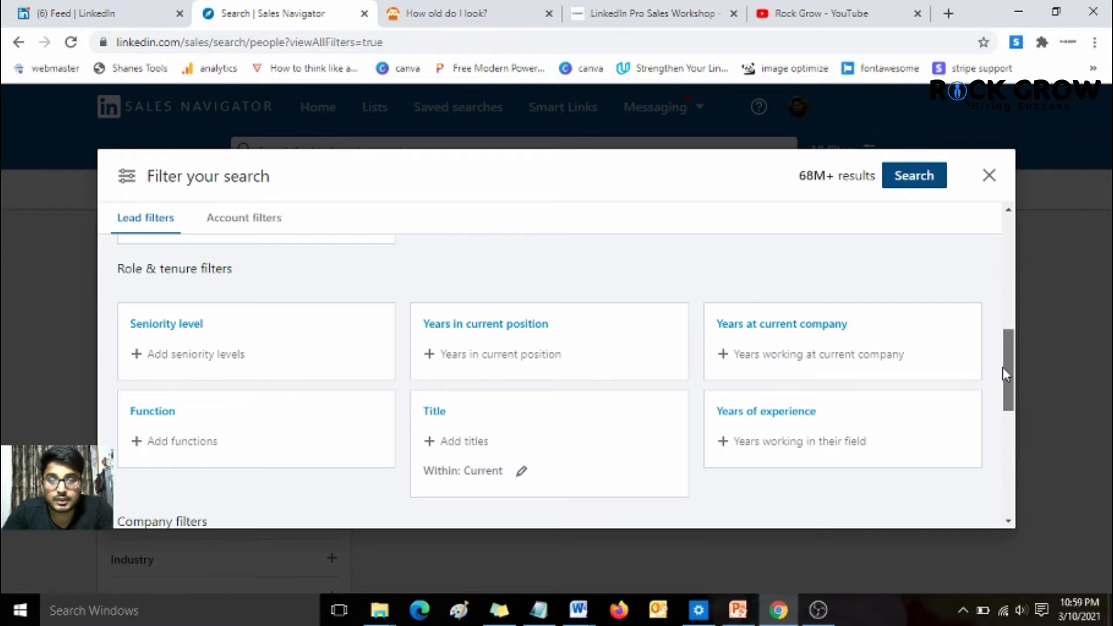
pyautogui.scroll(-1, 559, 332)
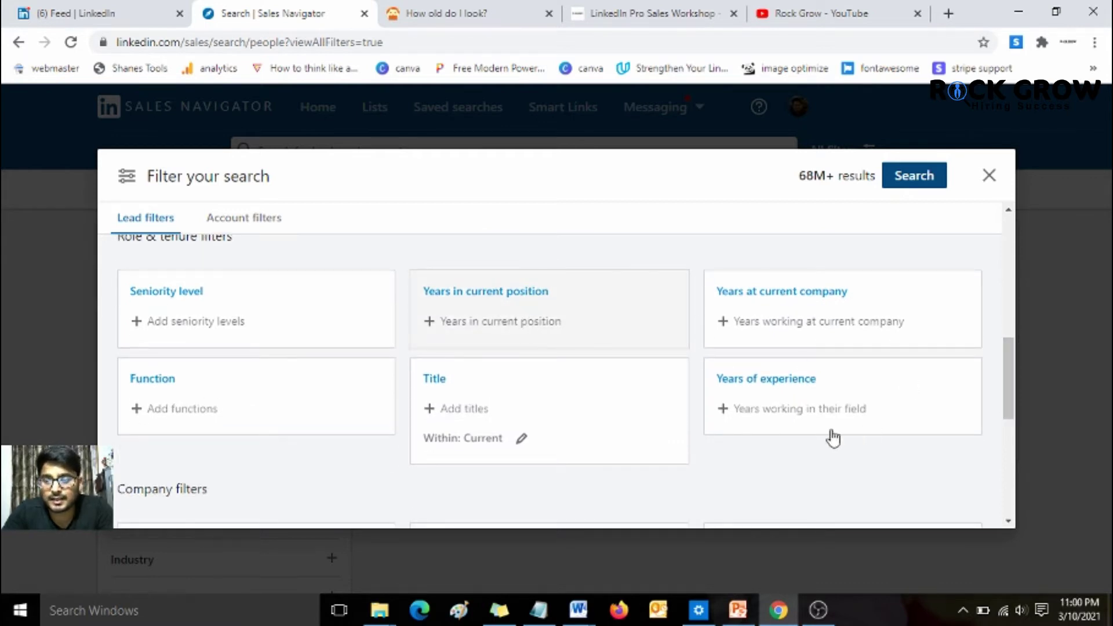
pyautogui.click(794, 413)
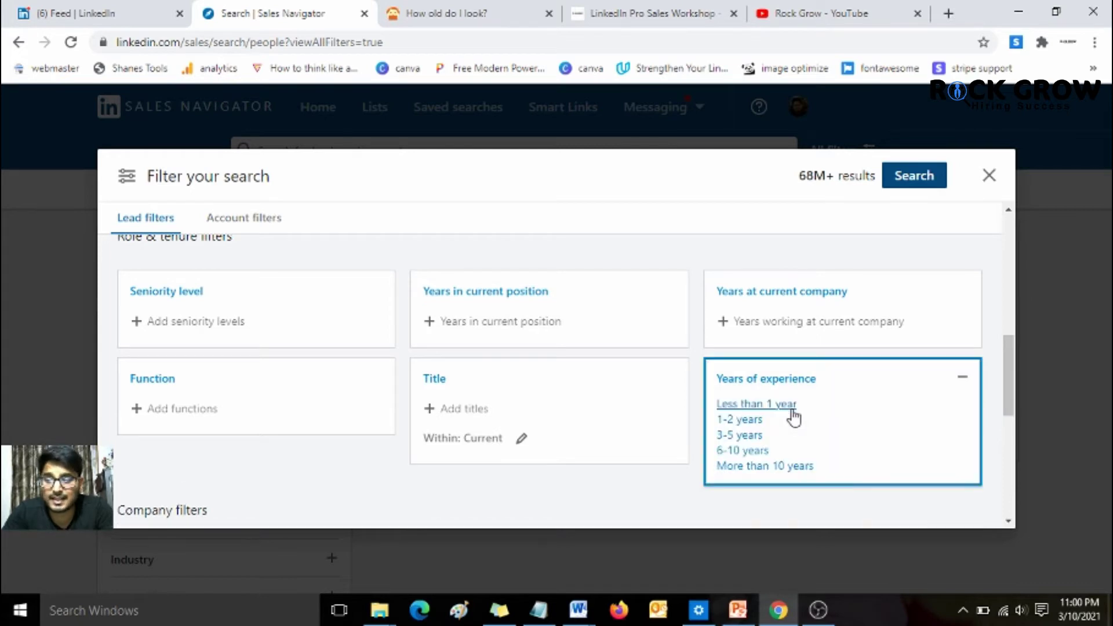
pyautogui.click(745, 421)
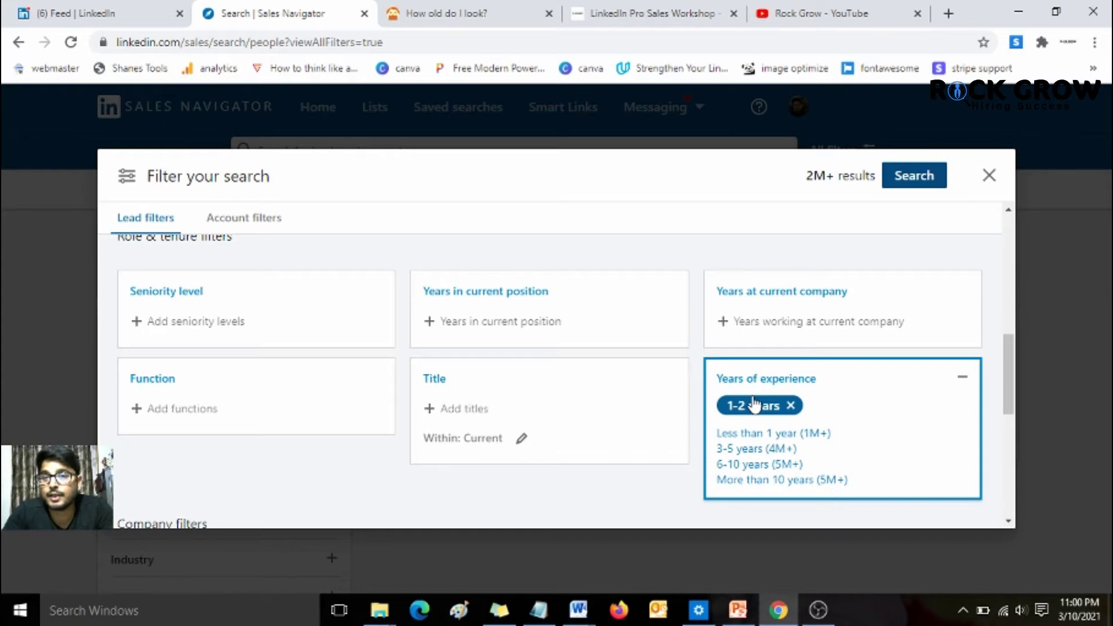
# Add Software Engineer and Data Scientist to the Title filter.
pyautogui.click(683, 256)
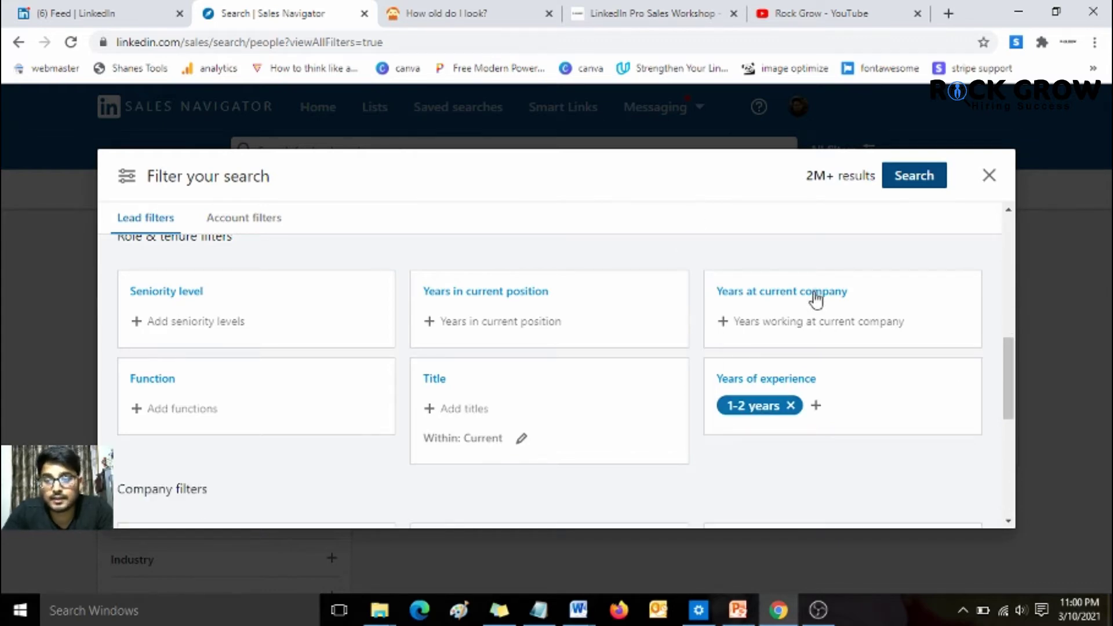
pyautogui.click(463, 412)
pyautogui.write('S')
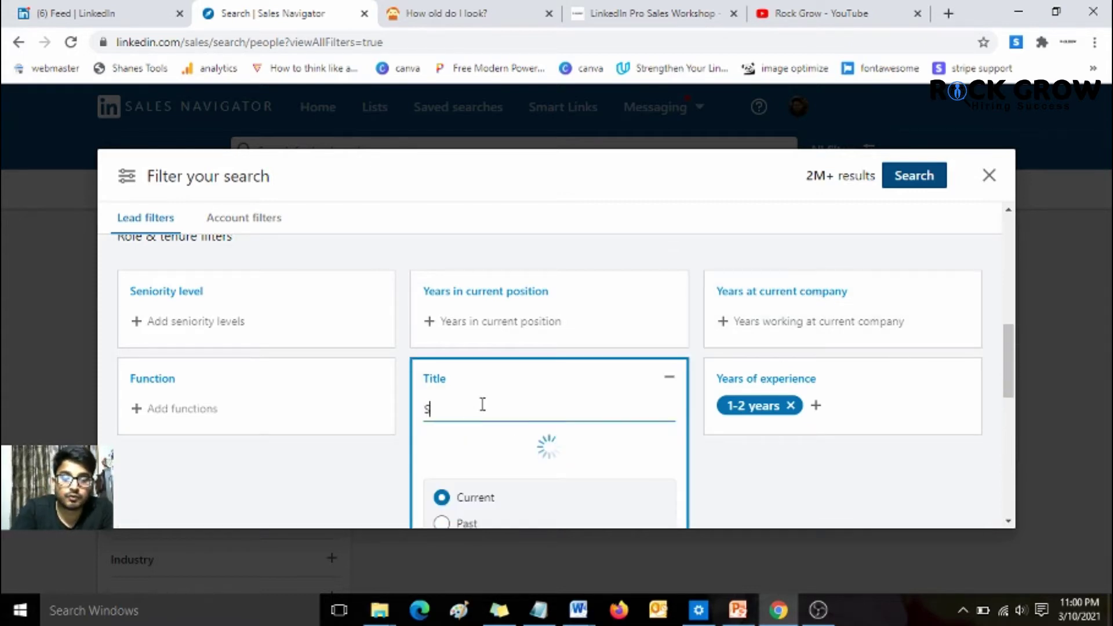
pyautogui.write('oftware deve')
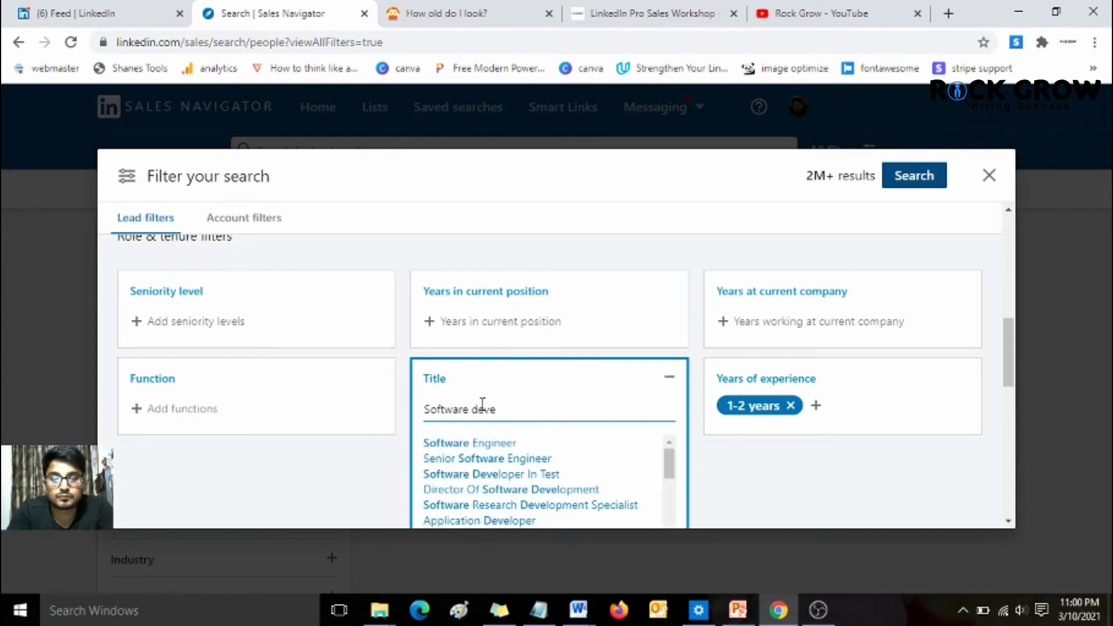
pyautogui.click(484, 444)
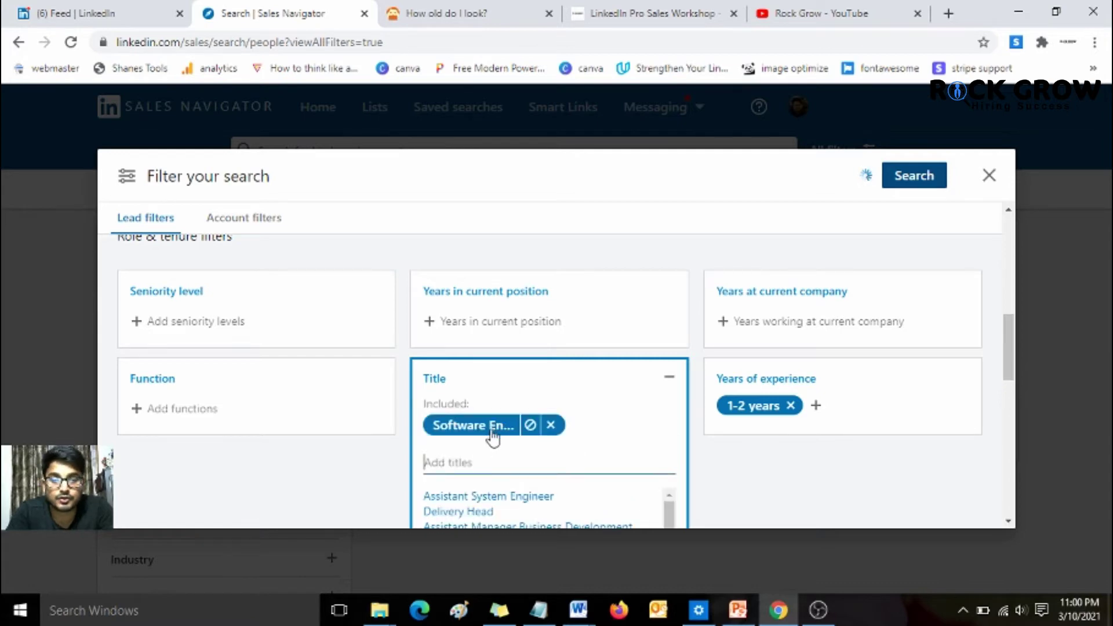
pyautogui.write('data scien')
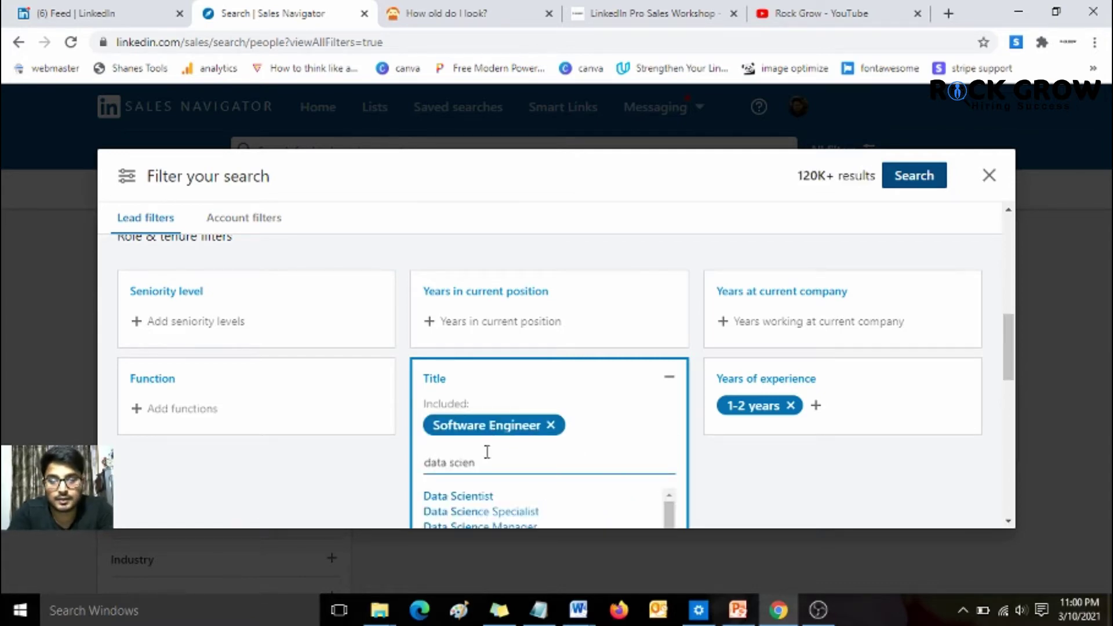
pyautogui.click(473, 496)
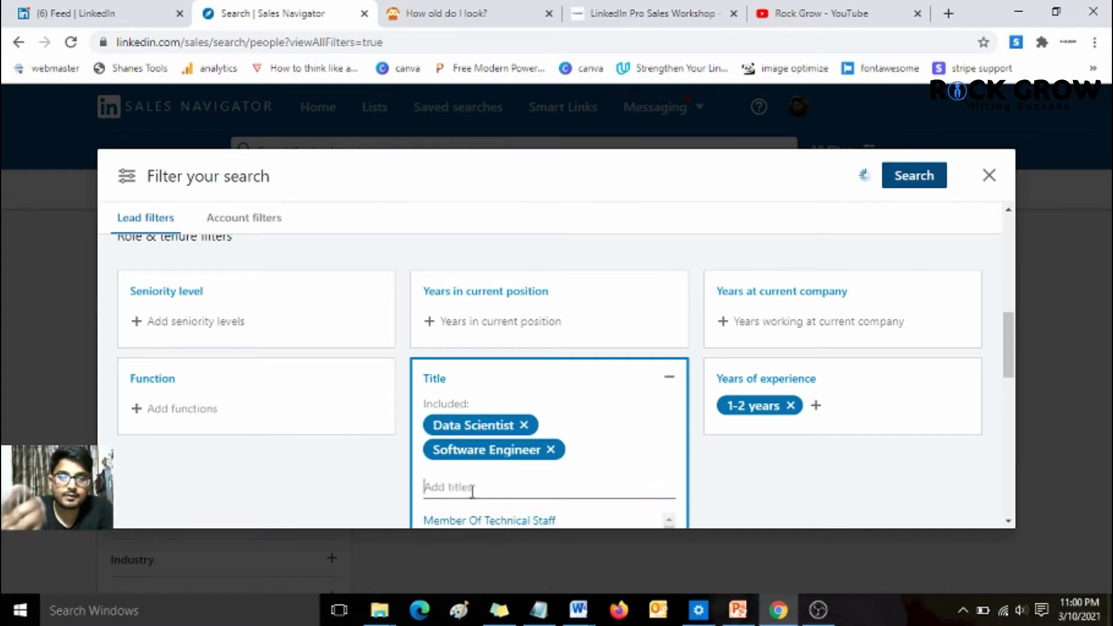
pyautogui.click(503, 383)
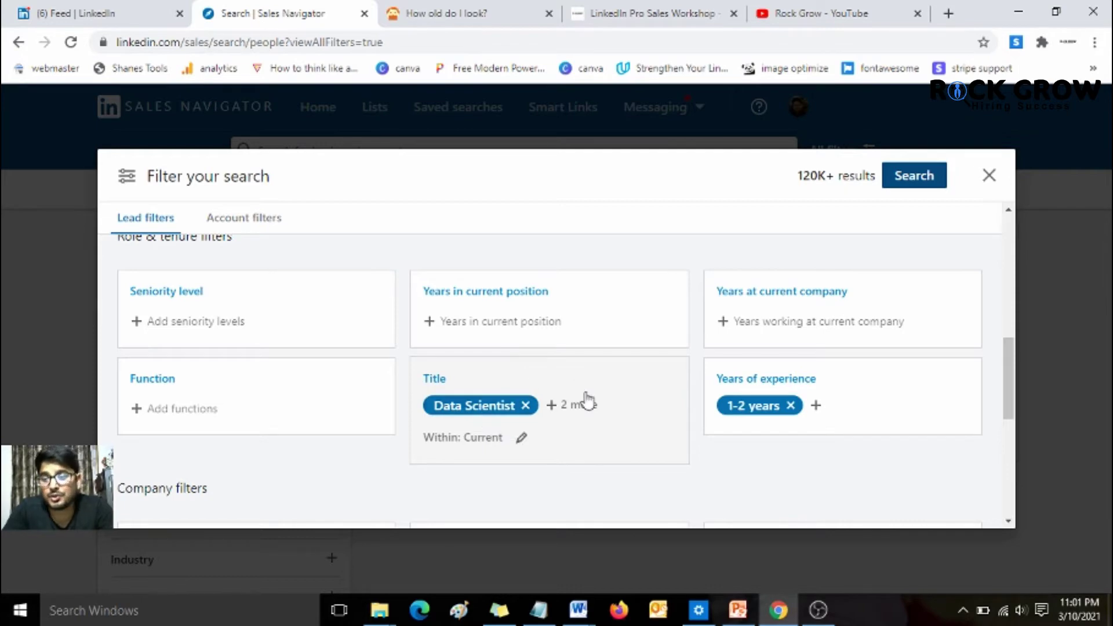
# Run the filtered lead search and scroll through the matching leads.
pyautogui.click(906, 174)
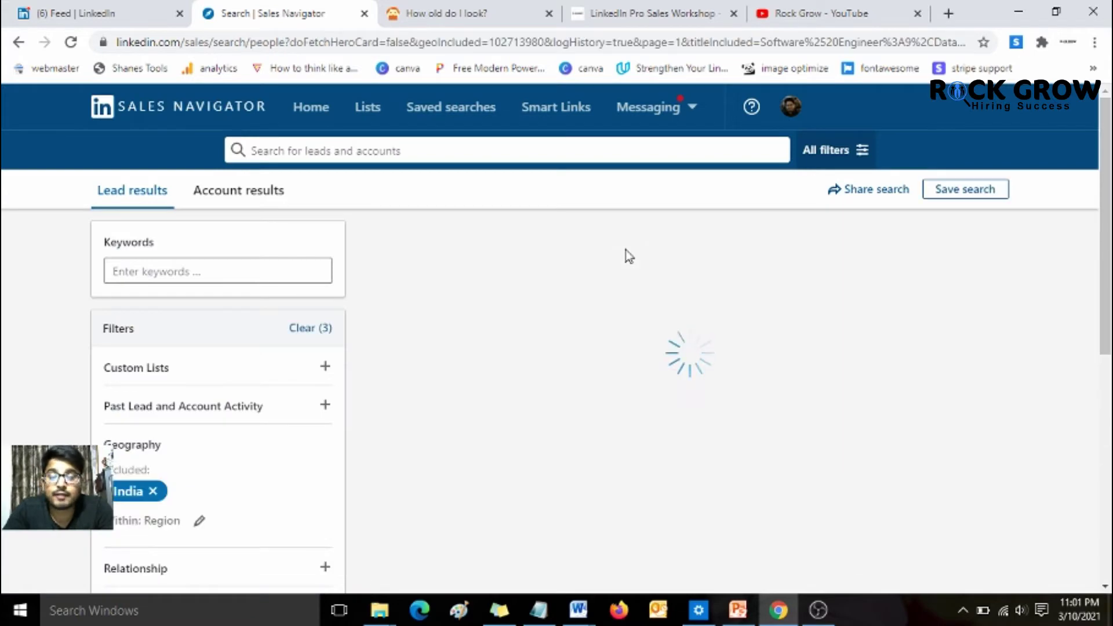
pyautogui.scroll(-4, 217, 400)
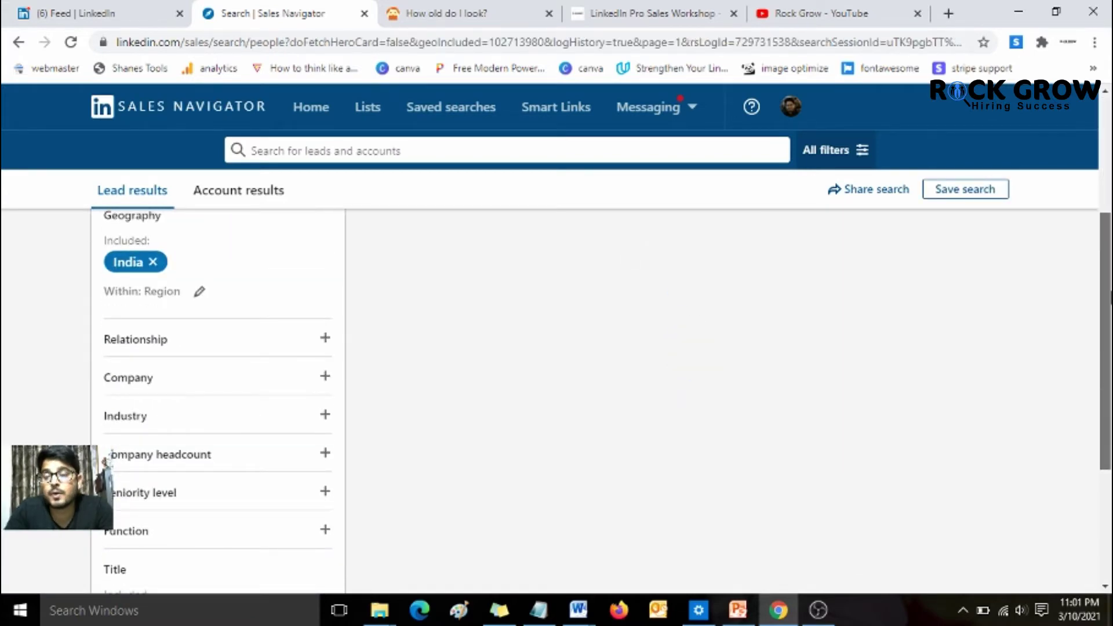
pyautogui.scroll(-3, 106, 462)
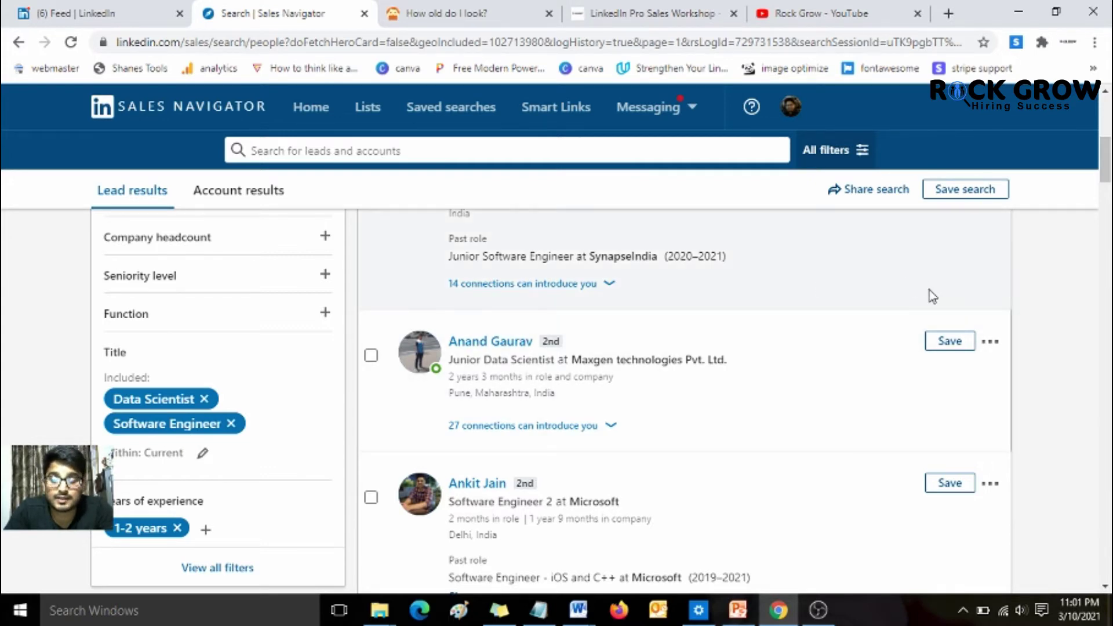
pyautogui.scroll(5, 550, 348)
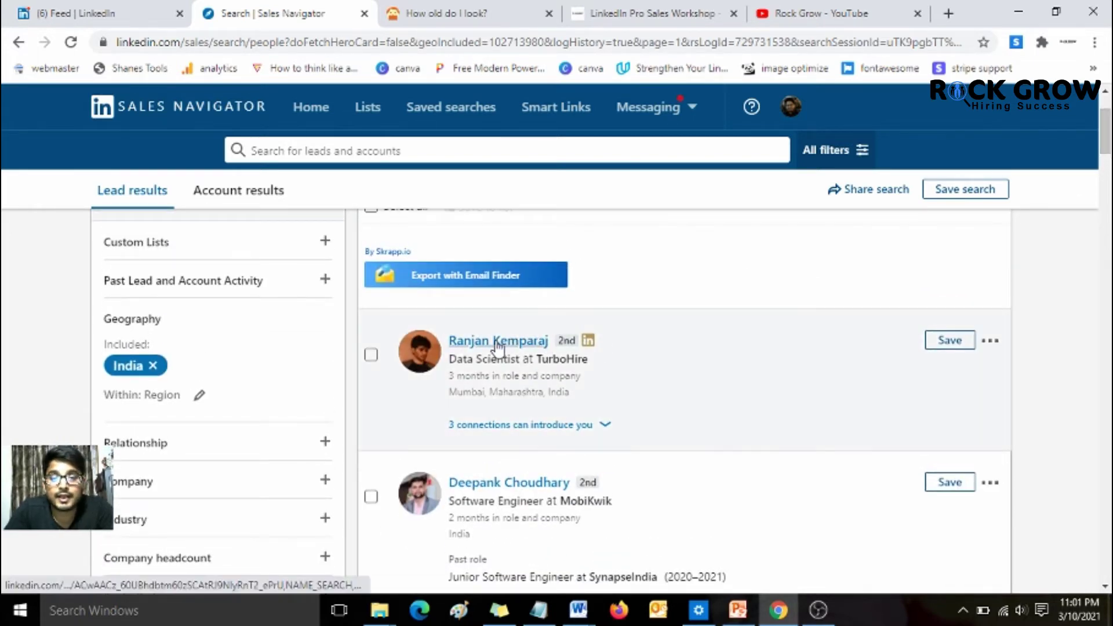
# Open the TurboHire data scientist's profile in a new tab, then return to the age slide.
pyautogui.keyDown('ctrl'); pyautogui.click(497, 342); pyautogui.keyUp('ctrl')
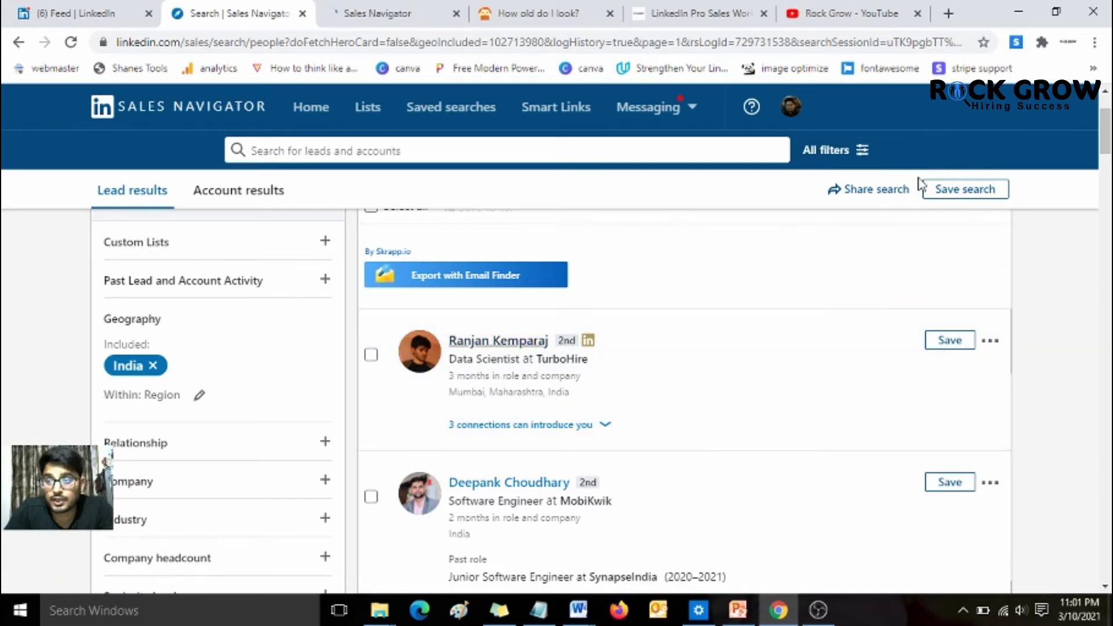
pyautogui.click(356, 7)
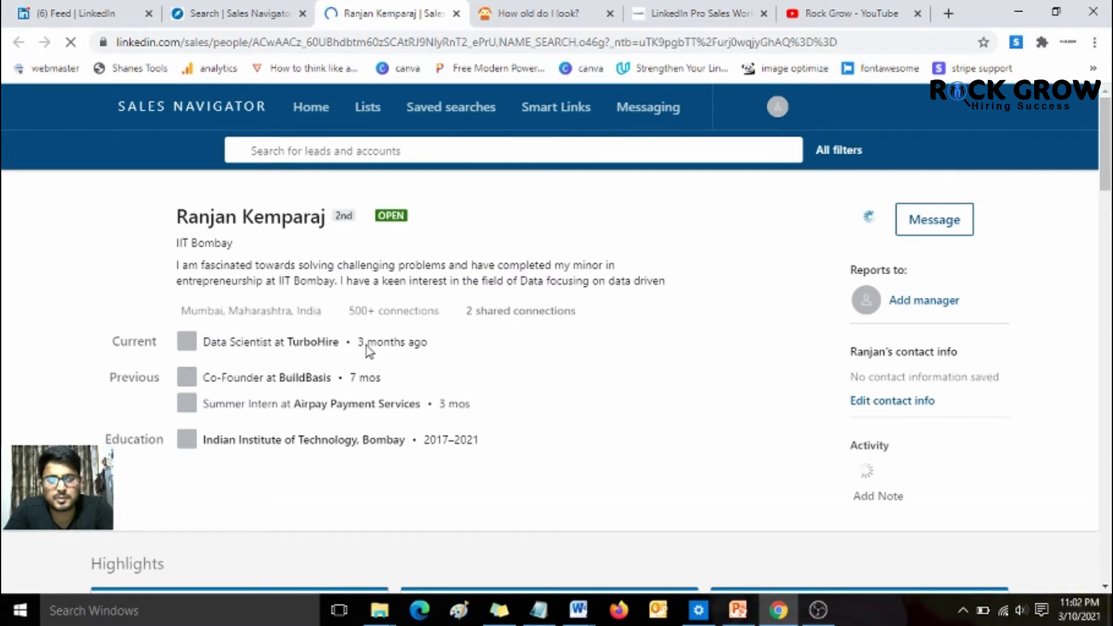
pyautogui.click(226, 13)
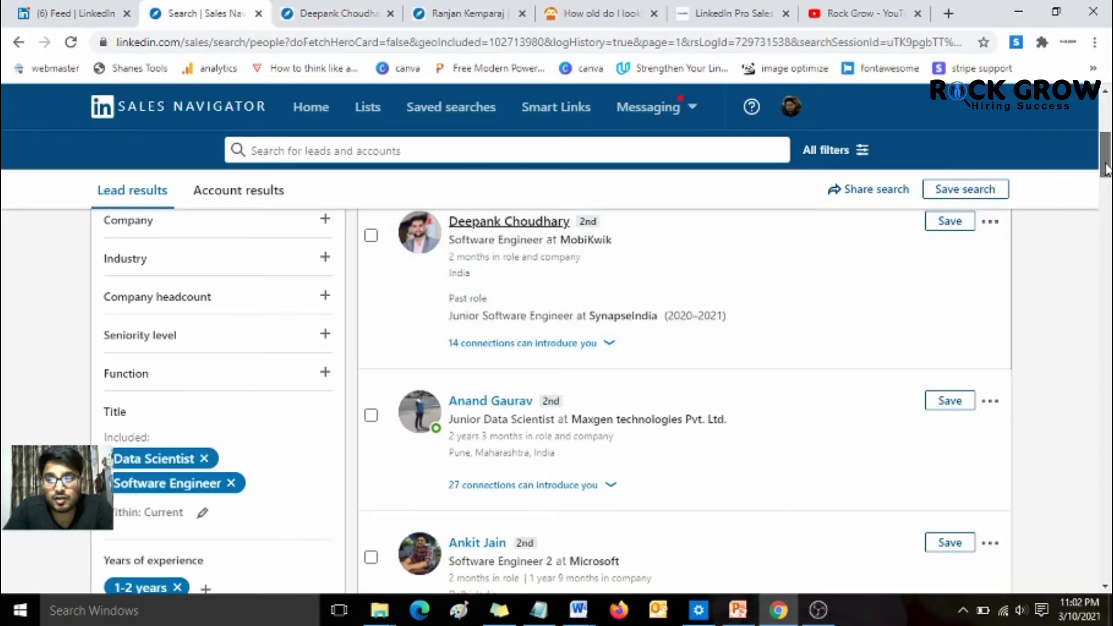
pyautogui.moveTo(1105, 168); pyautogui.dragTo(1107, 145)
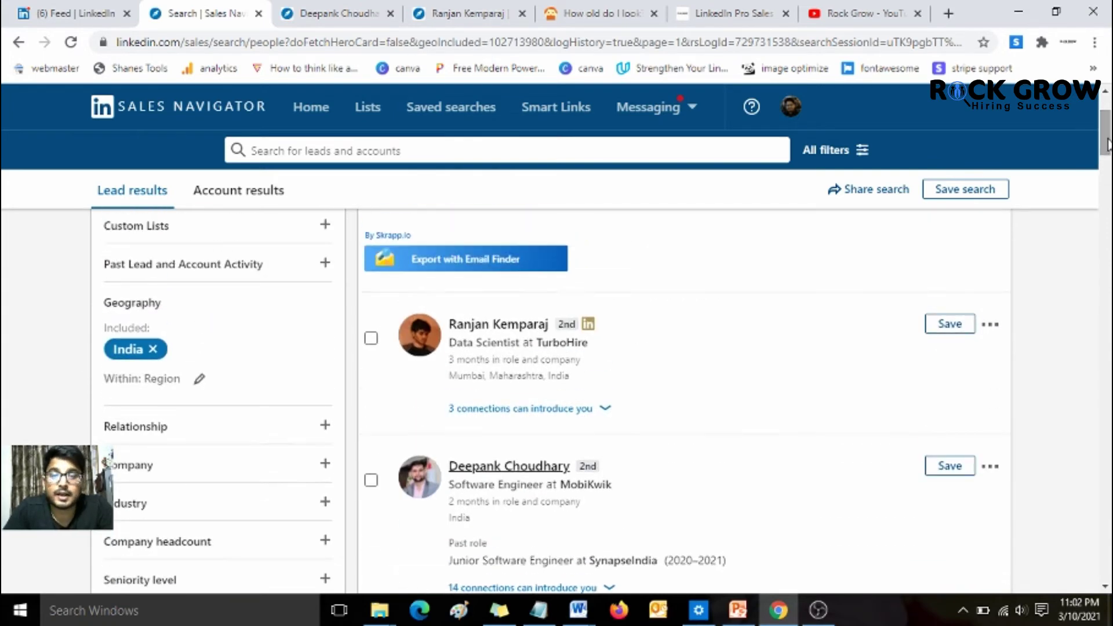
pyautogui.click(738, 609)
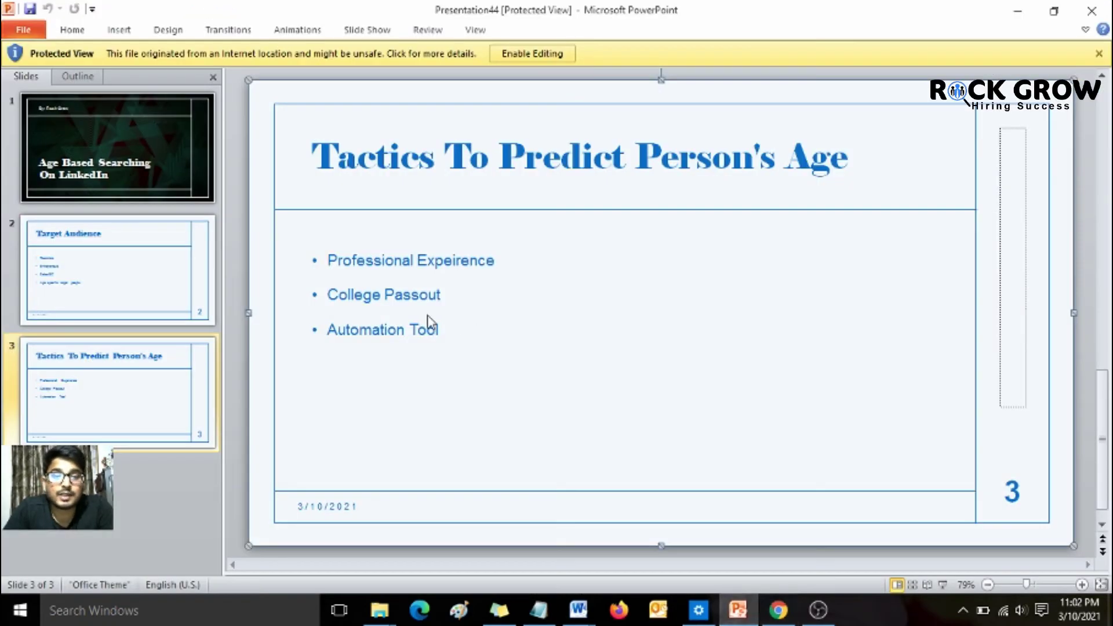
# Reopen Word's Document1 and highlight age 26 and birth year 1995 in 2021 − 26 = 1995.
pyautogui.click(578, 609)
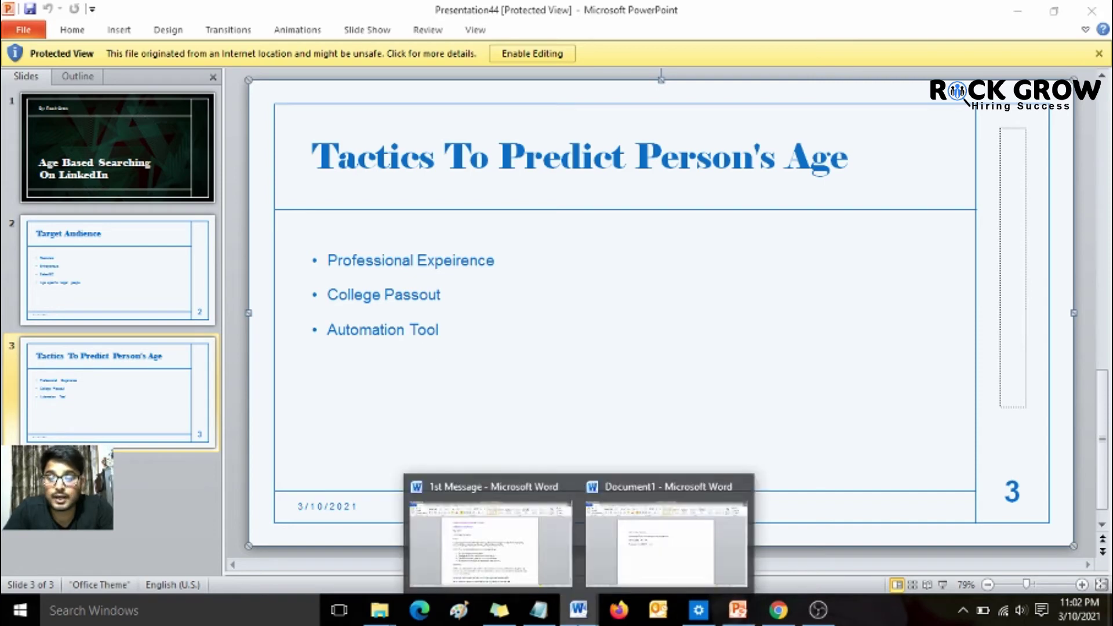
pyautogui.click(650, 573)
pyautogui.doubleClick(447, 299)
pyautogui.click(444, 270)
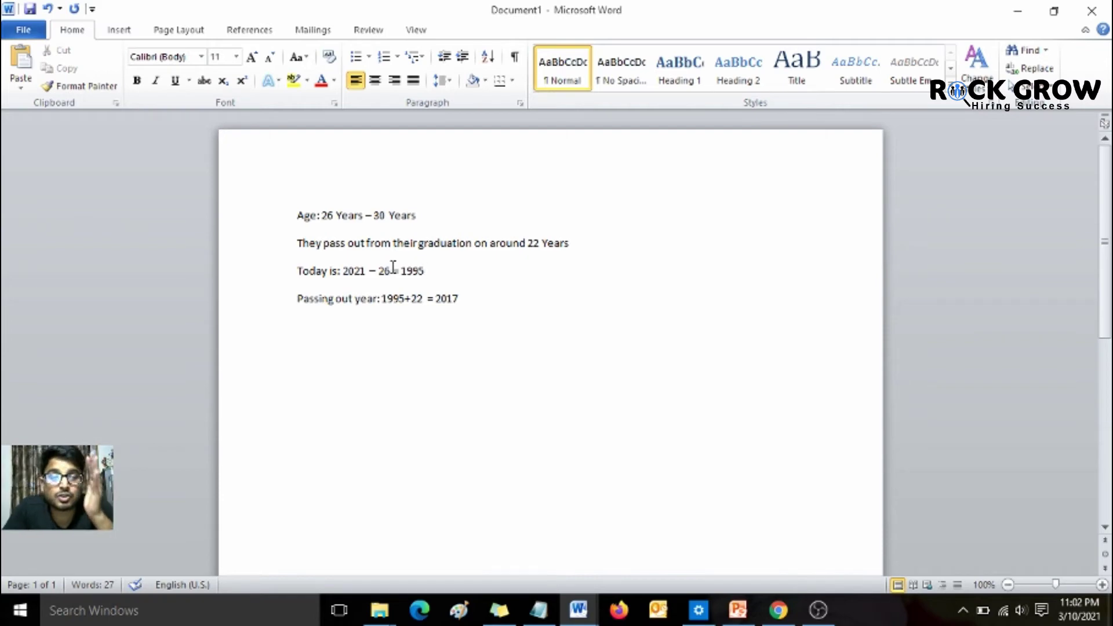
pyautogui.moveTo(379, 271); pyautogui.dragTo(391, 272)
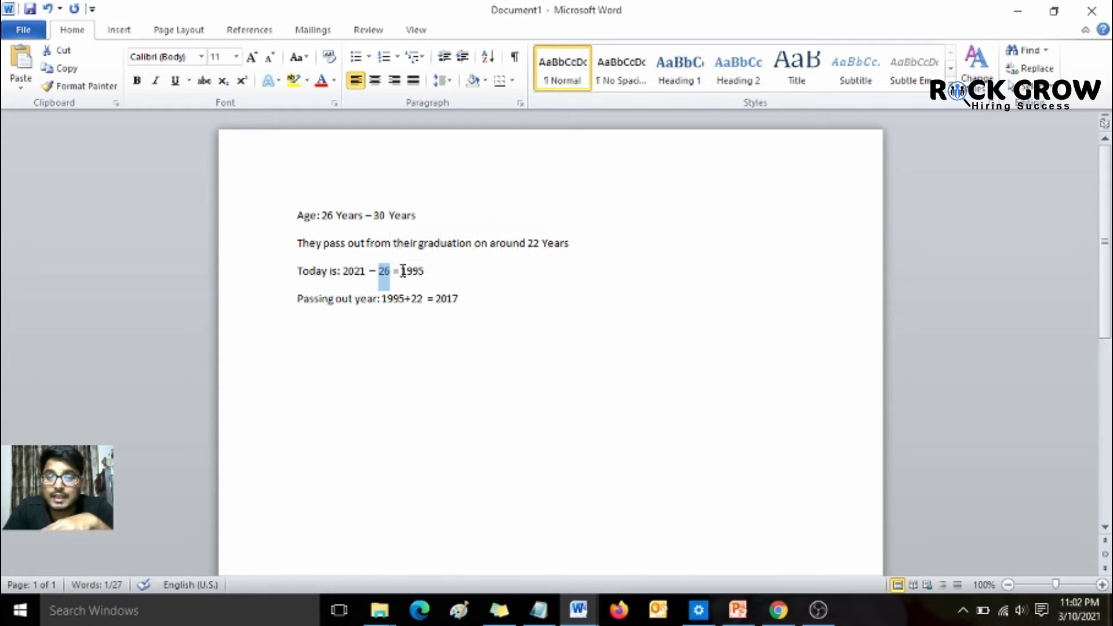
pyautogui.moveTo(402, 271); pyautogui.dragTo(435, 278)
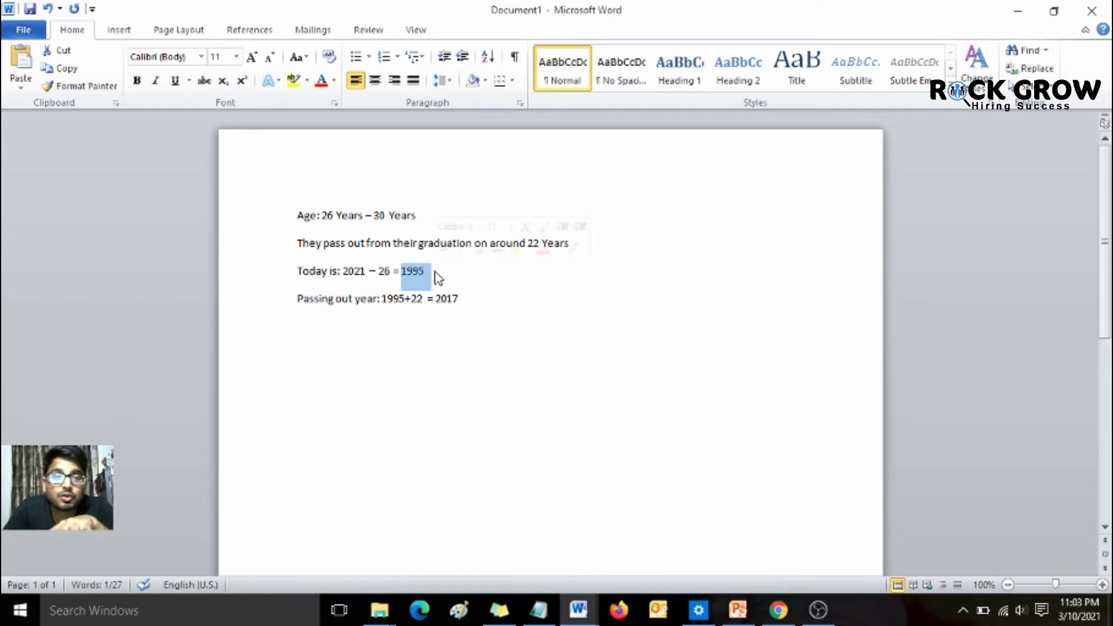
pyautogui.click(406, 271)
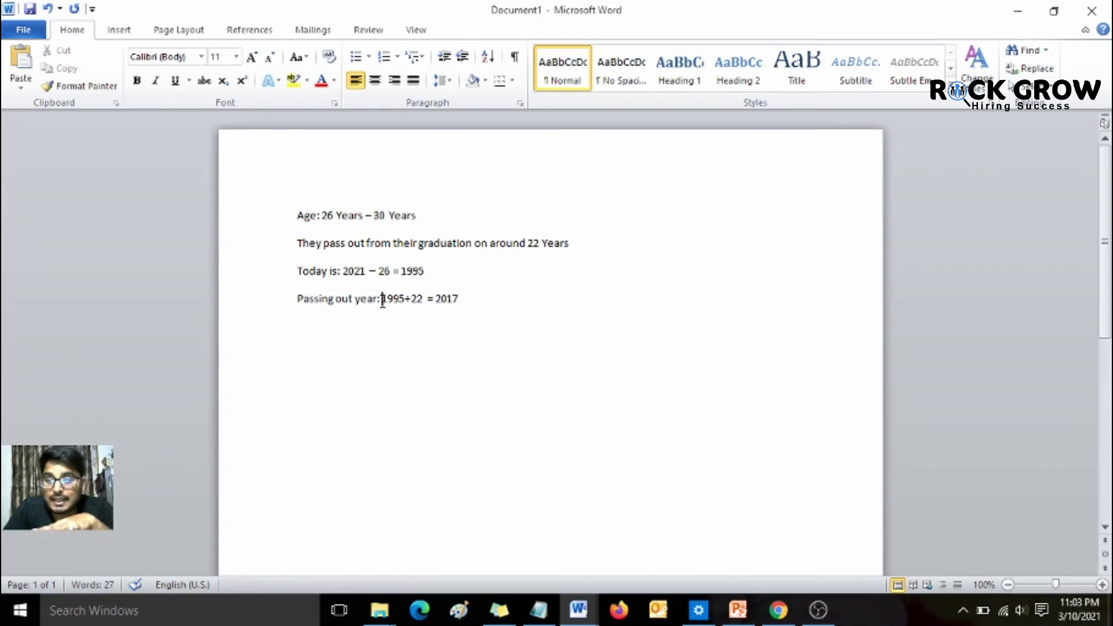
# Highlight 1995+22 and the resulting passing-out year 2017.
pyautogui.moveTo(383, 300); pyautogui.dragTo(460, 300)
pyautogui.click(436, 299)
pyautogui.click(461, 299)
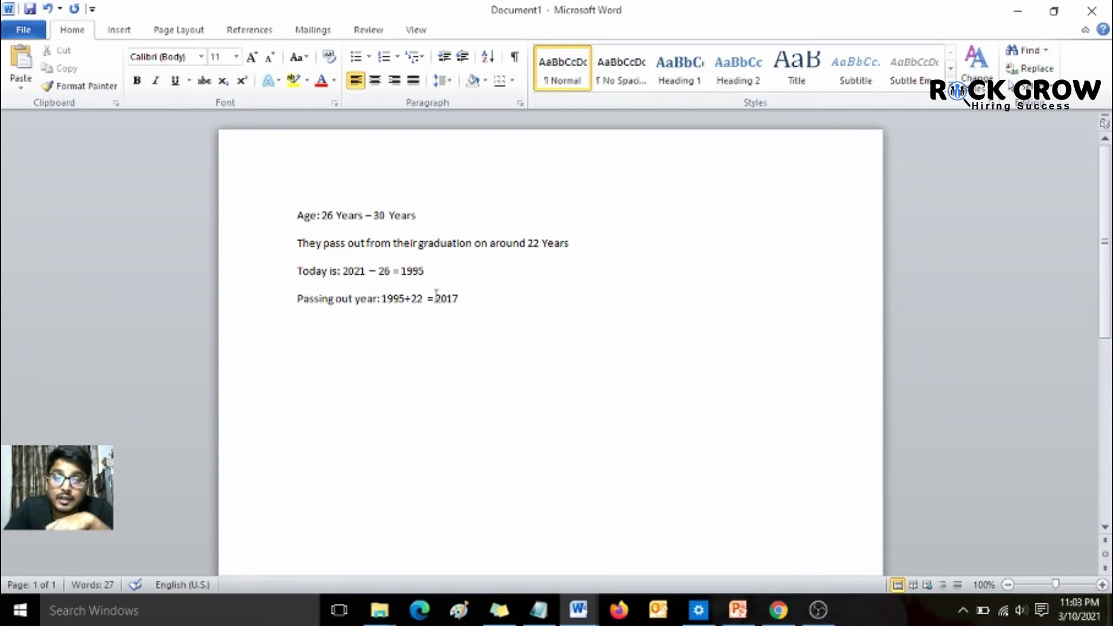
pyautogui.moveTo(438, 301); pyautogui.dragTo(464, 305)
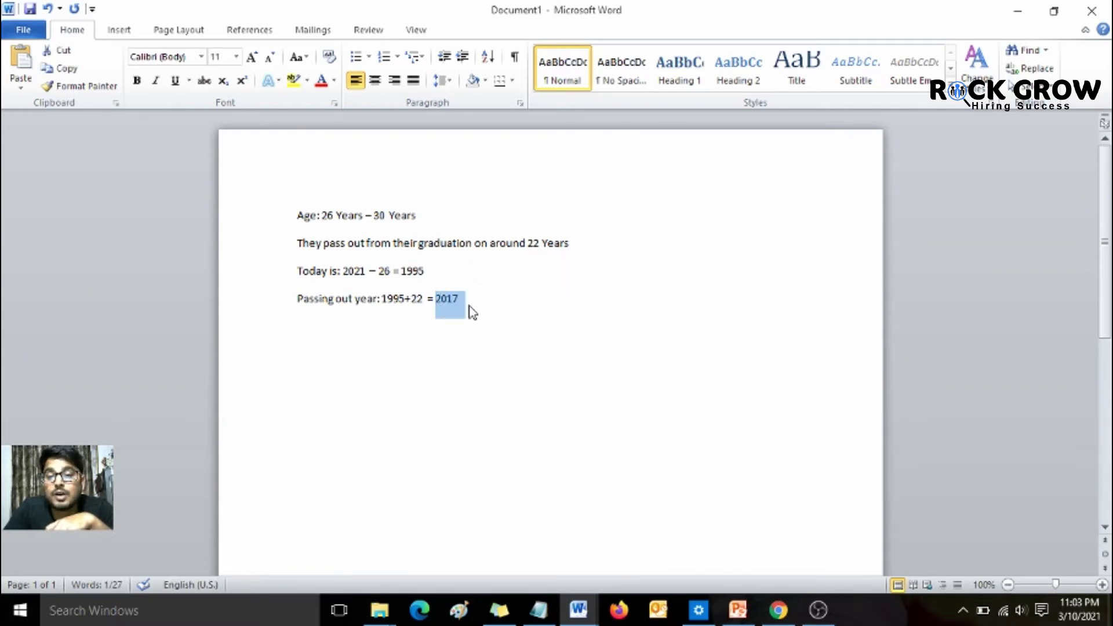
pyautogui.click(463, 302)
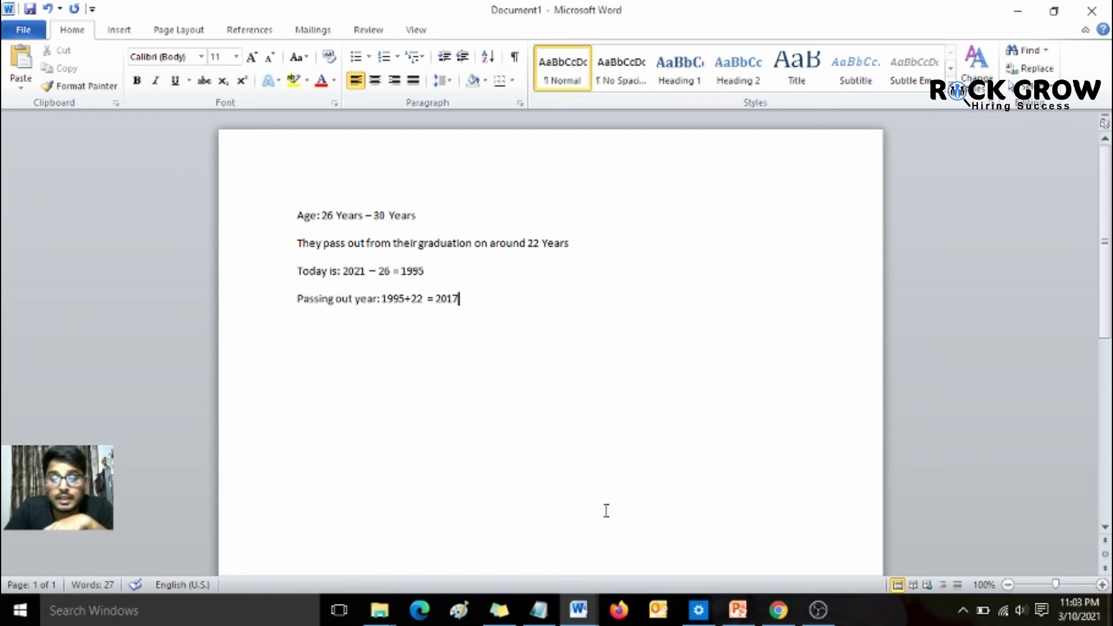
# Search LinkedIn for 'IIT Delhi' and open the Indian Institute of Technology, Delhi school page.
pyautogui.click(778, 610)
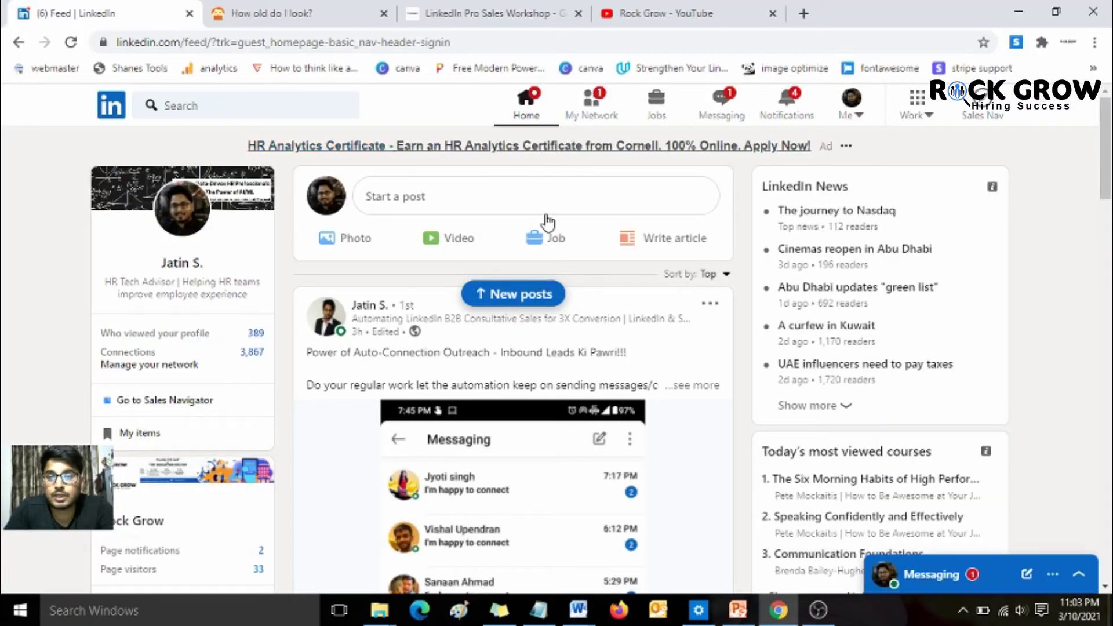
pyautogui.click(307, 105)
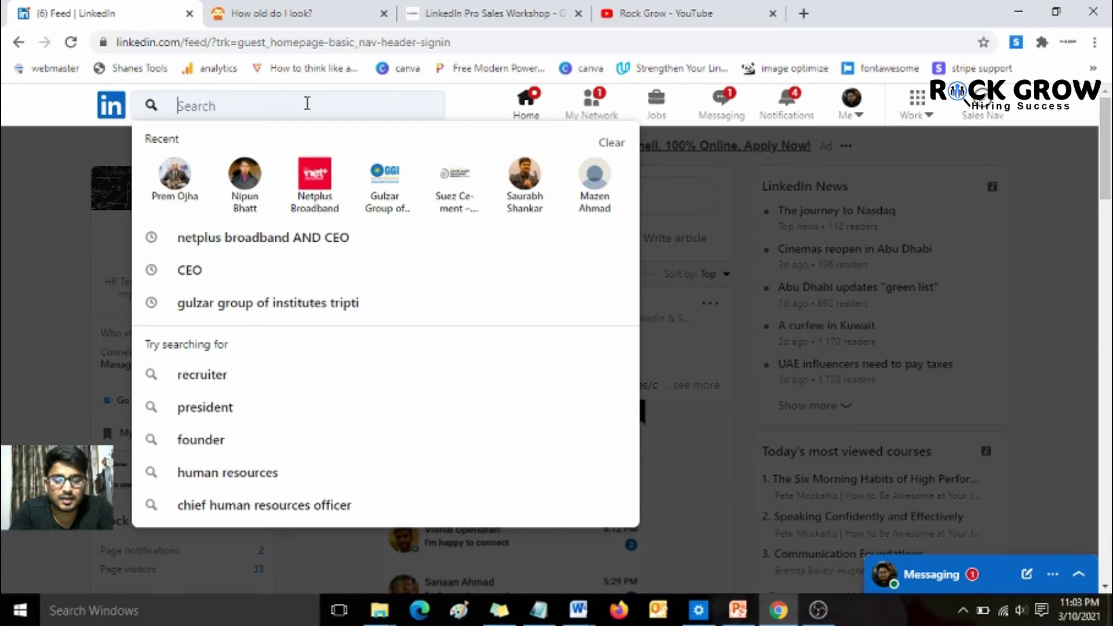
pyautogui.write('IIT')
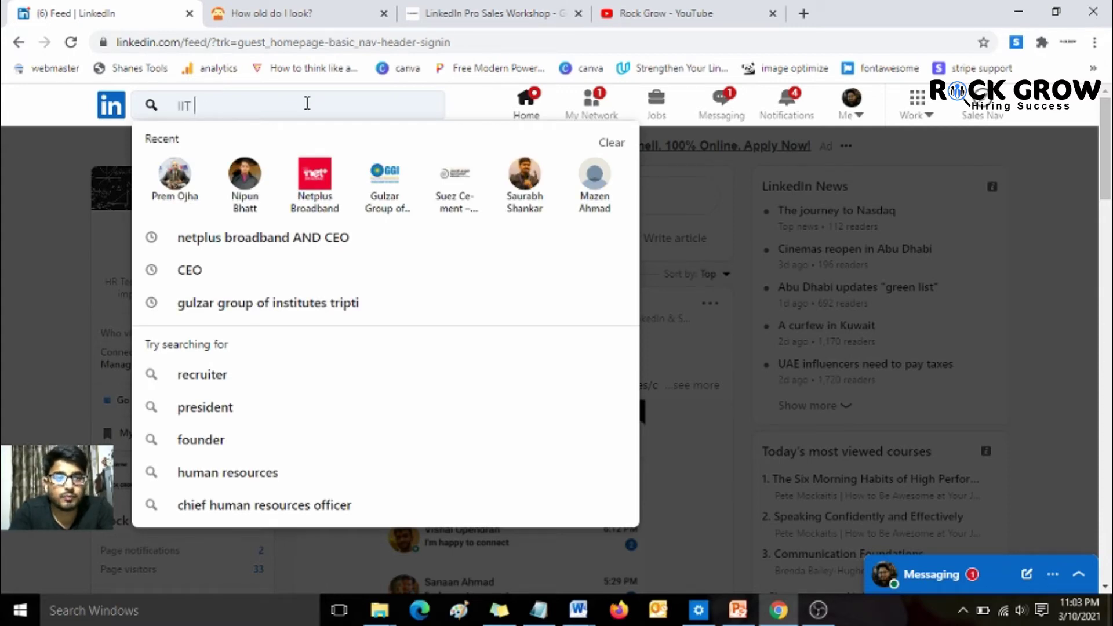
pyautogui.write(' Delhi')
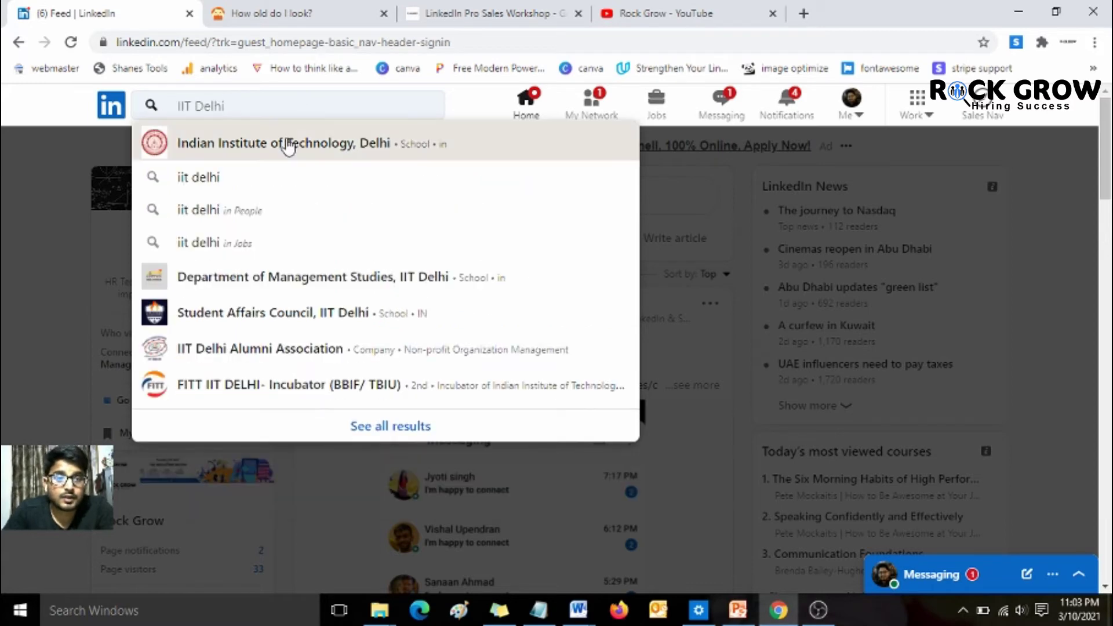
pyautogui.click(288, 147)
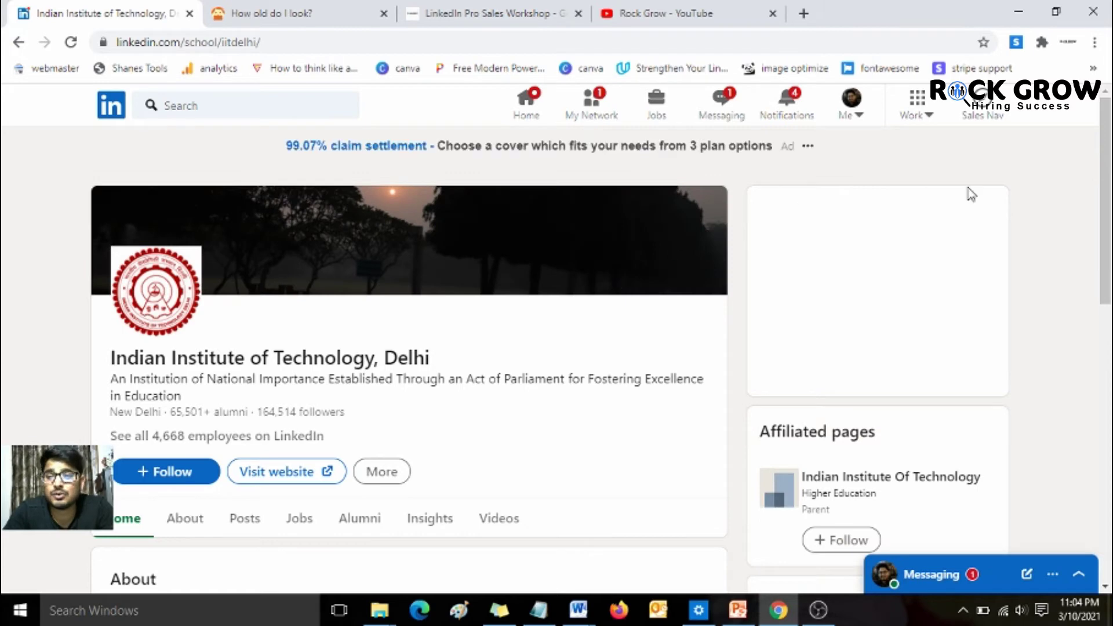
pyautogui.scroll(-4, 531, 328)
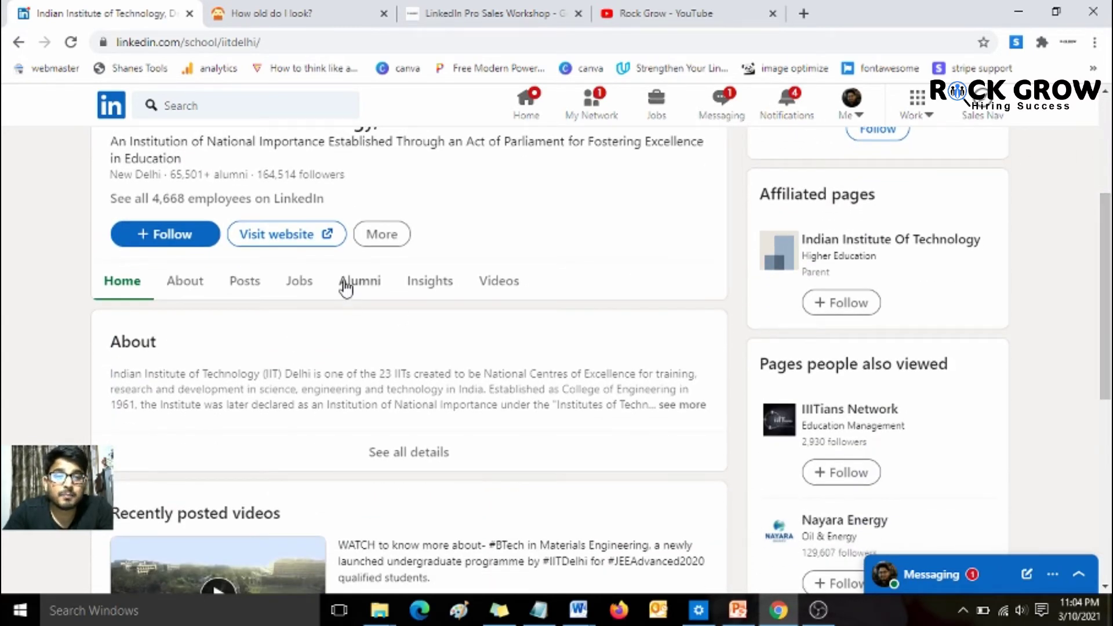
# Open IIT Delhi's Alumni tab and search alumni for 'software developer'.
pyautogui.click(348, 286)
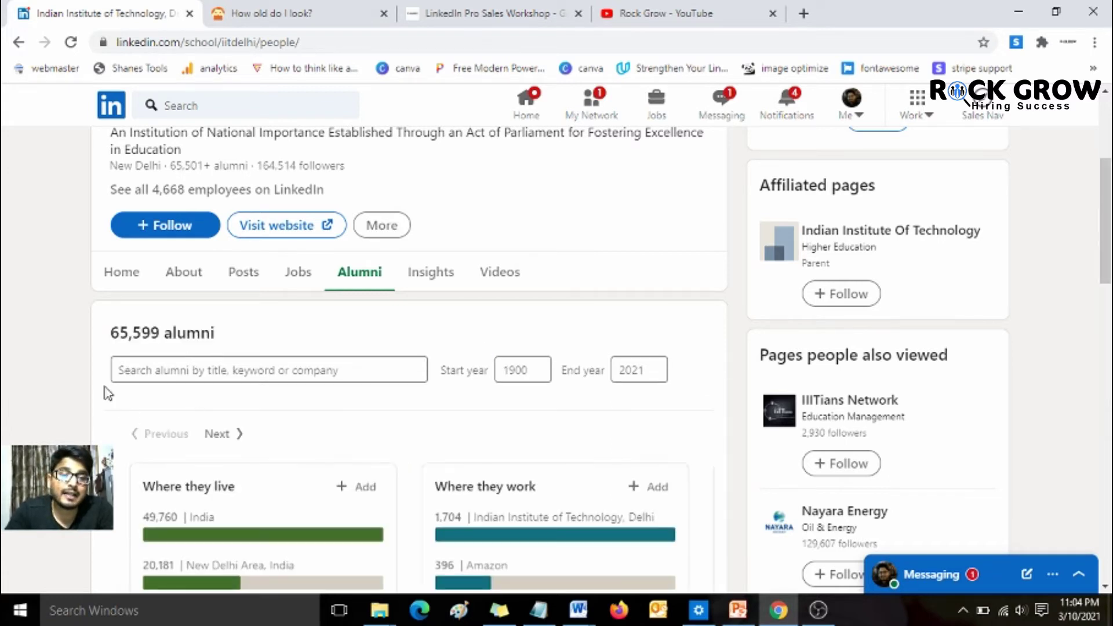
pyautogui.click(120, 369)
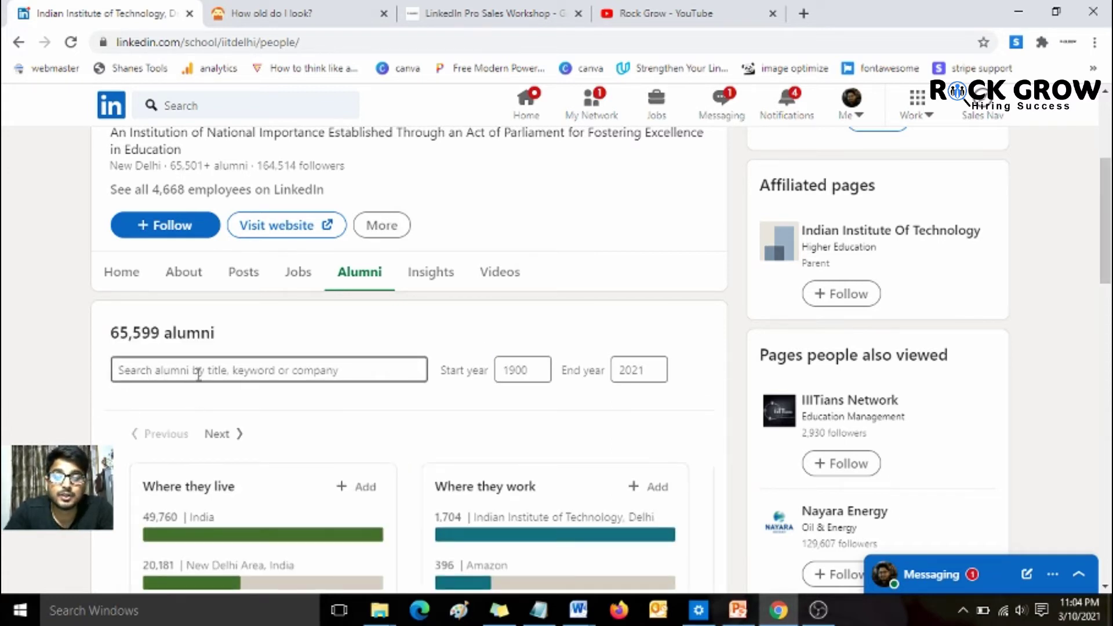
pyautogui.click(245, 365)
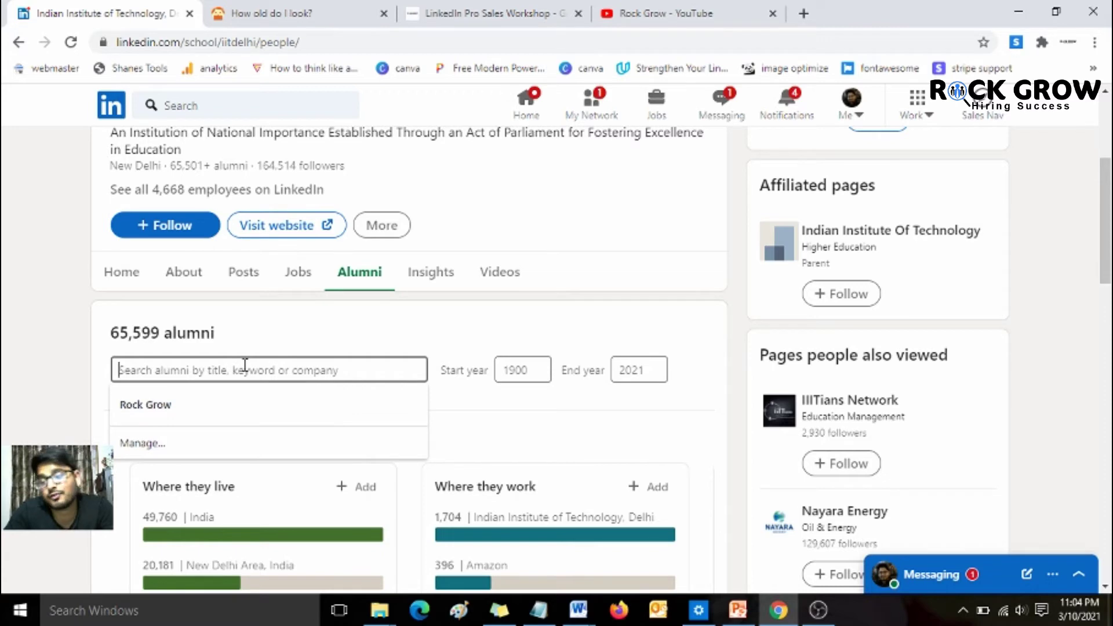
pyautogui.click(5, 403)
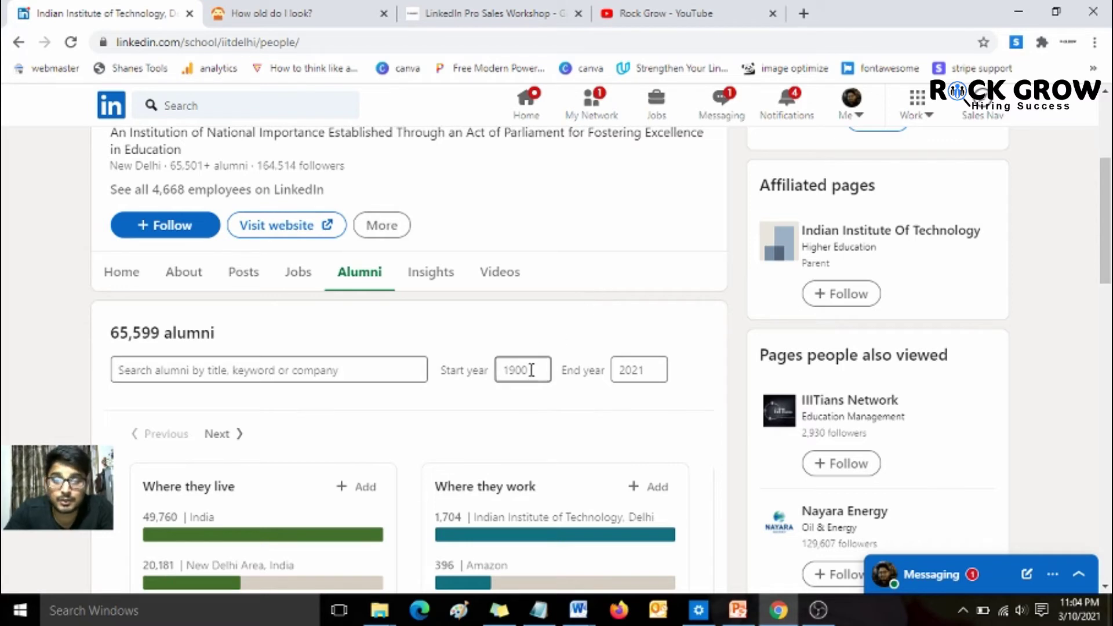
# Set the alumni End year to 2017, narrowing the list to 5,675 alumni.
pyautogui.scroll(-1, 1105, 220)
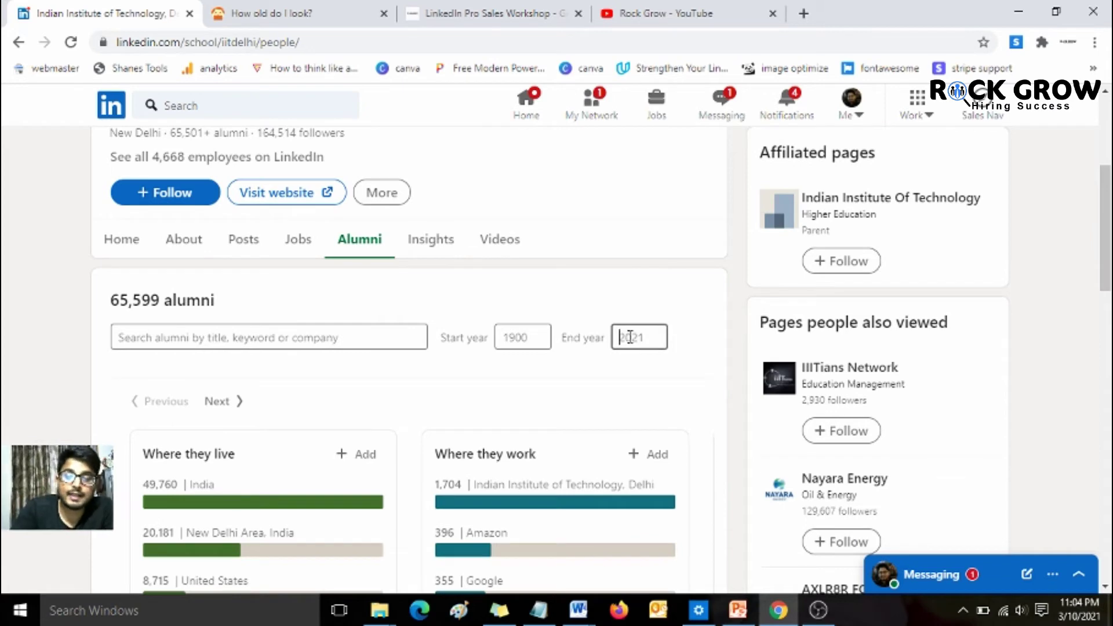
pyautogui.write('20')
pyautogui.write('17')
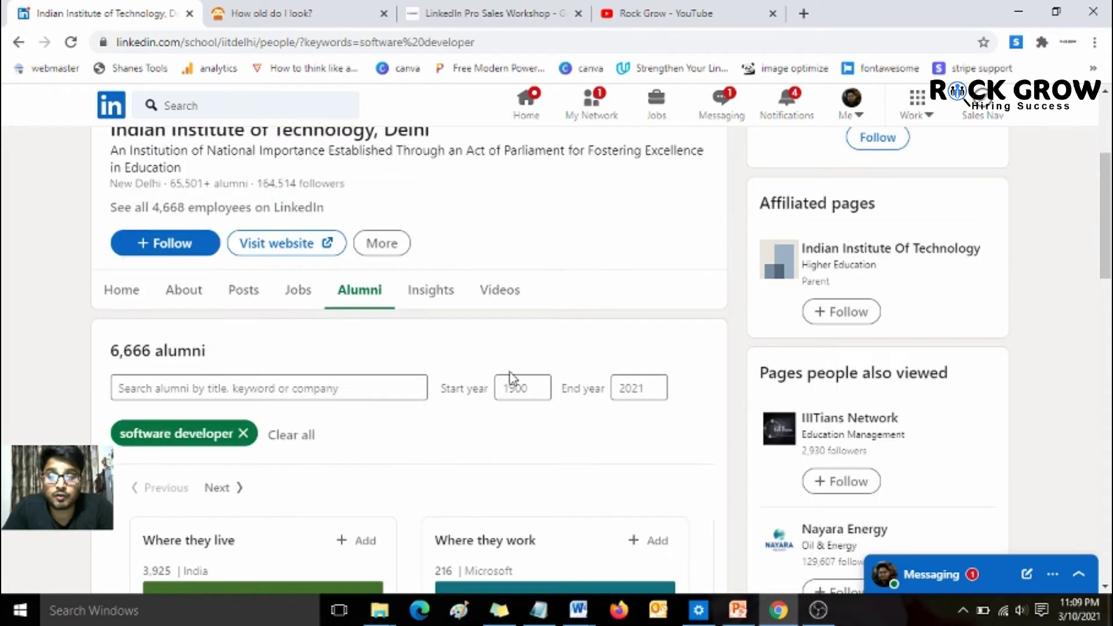
pyautogui.click(638, 387)
pyautogui.write('202')
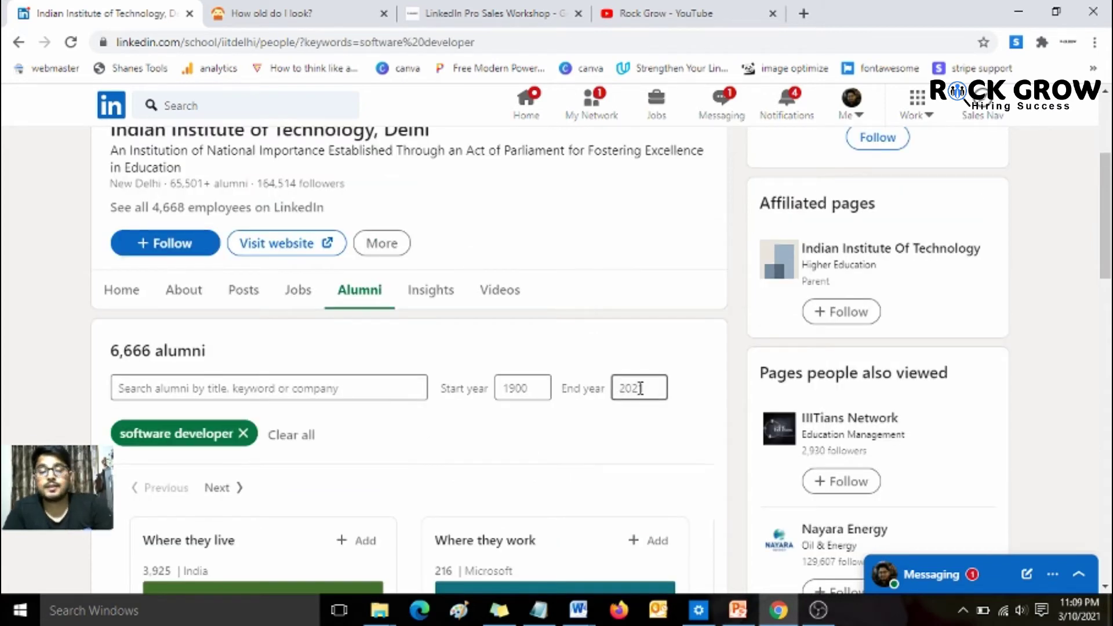
pyautogui.write('2017')
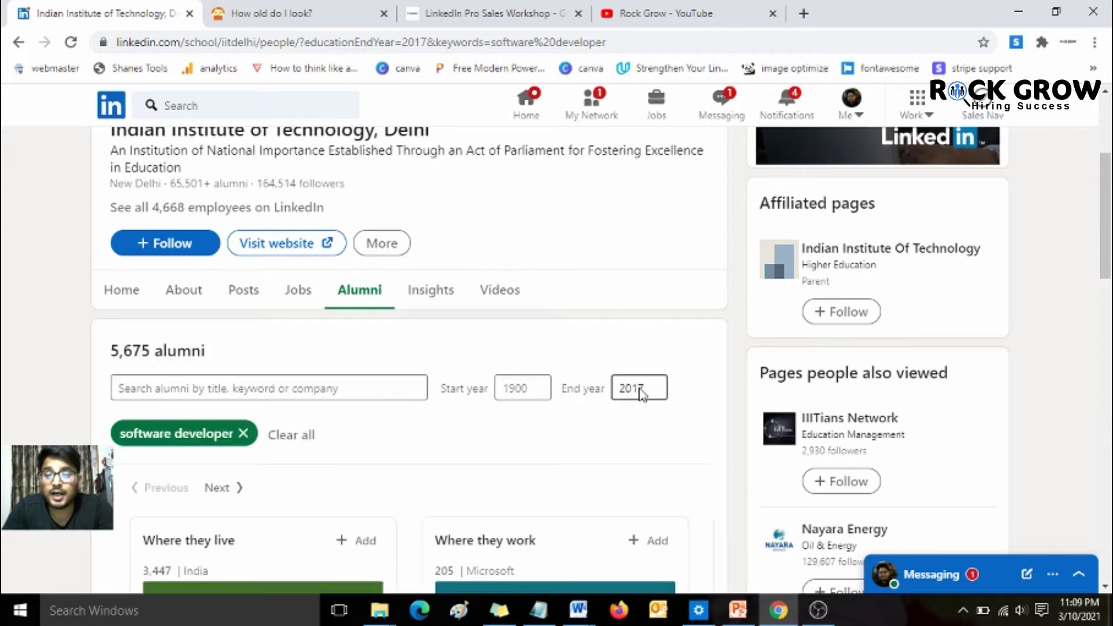
pyautogui.moveTo(1109, 191); pyautogui.dragTo(1109, 330)
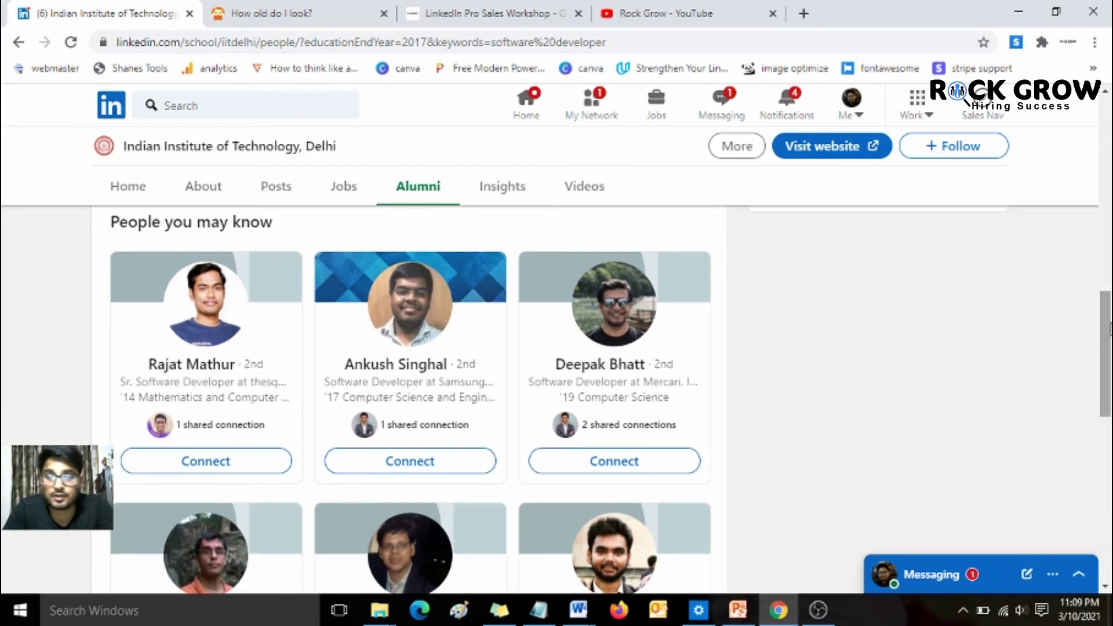
# Open two software-developer alumni profiles in background tabs and check the first one's education dates.
pyautogui.middleClick(410, 372)
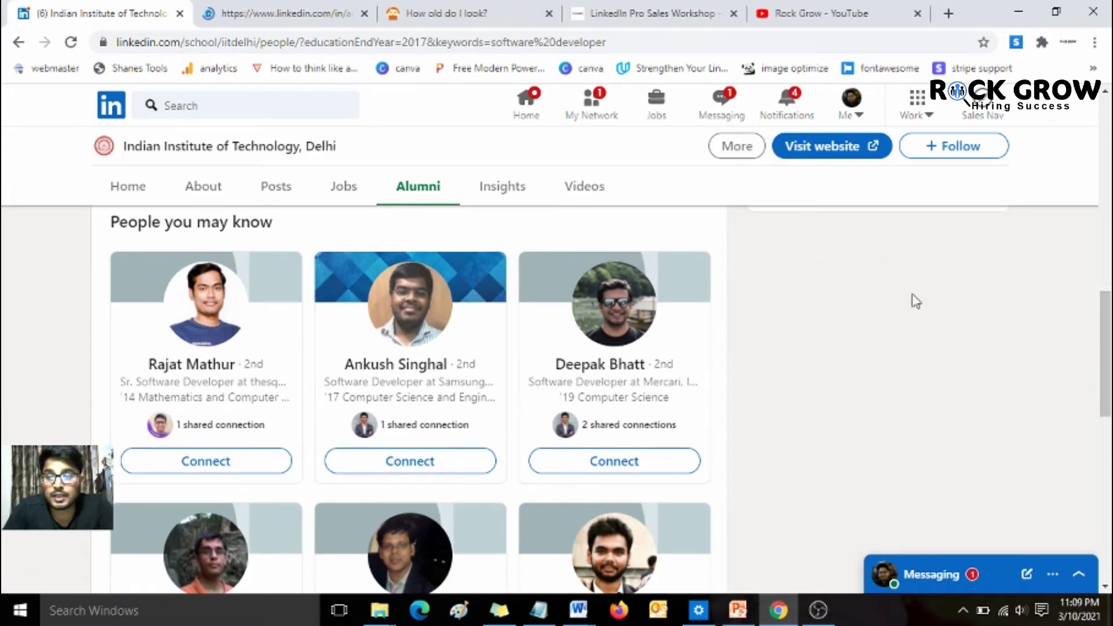
pyautogui.moveTo(1109, 328); pyautogui.dragTo(1109, 420)
pyautogui.middleClick(420, 246)
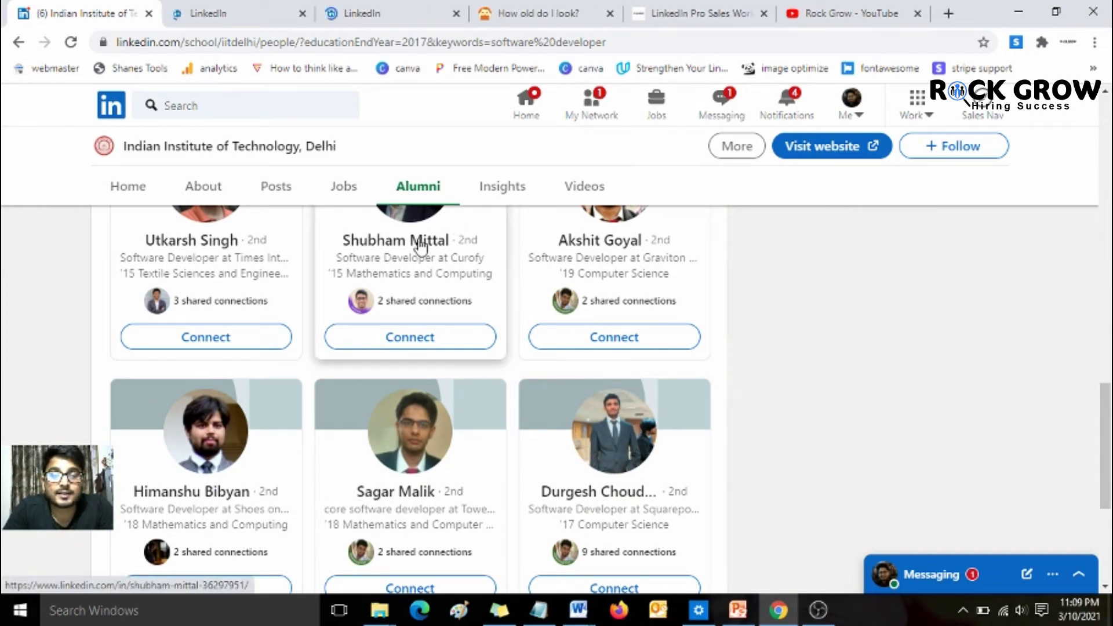
pyautogui.click(222, 9)
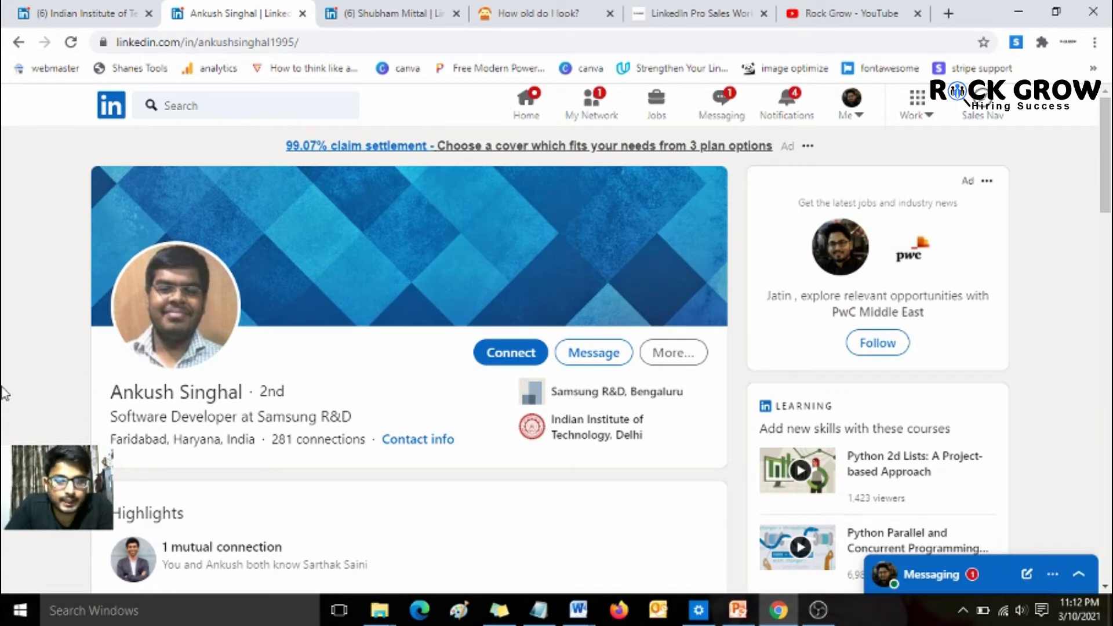
pyautogui.scroll(-5, 3, 393)
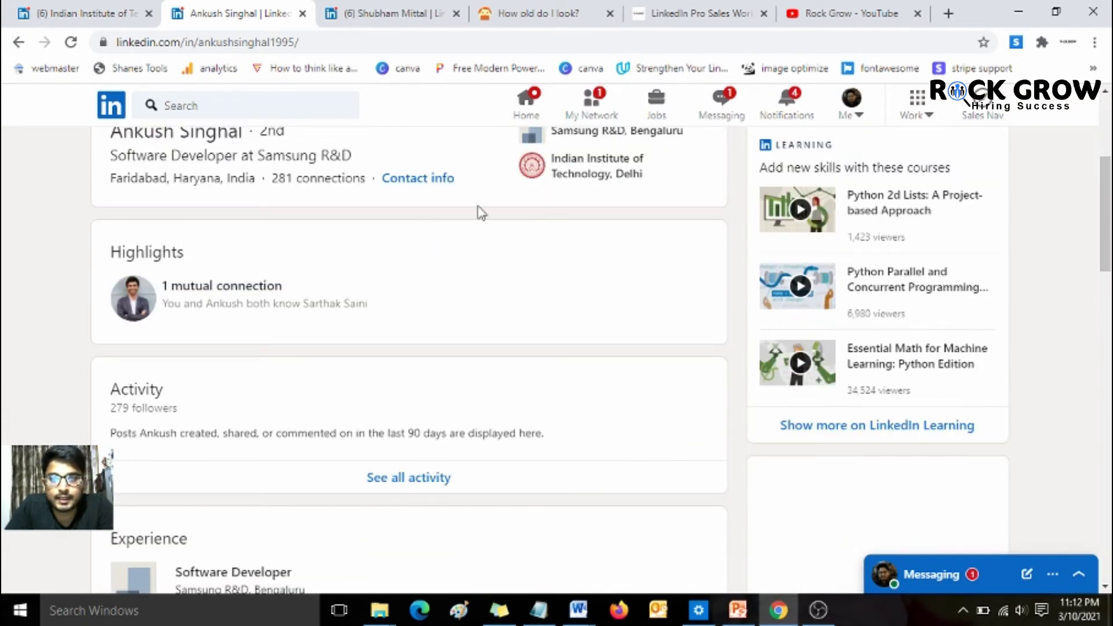
pyautogui.click(599, 174)
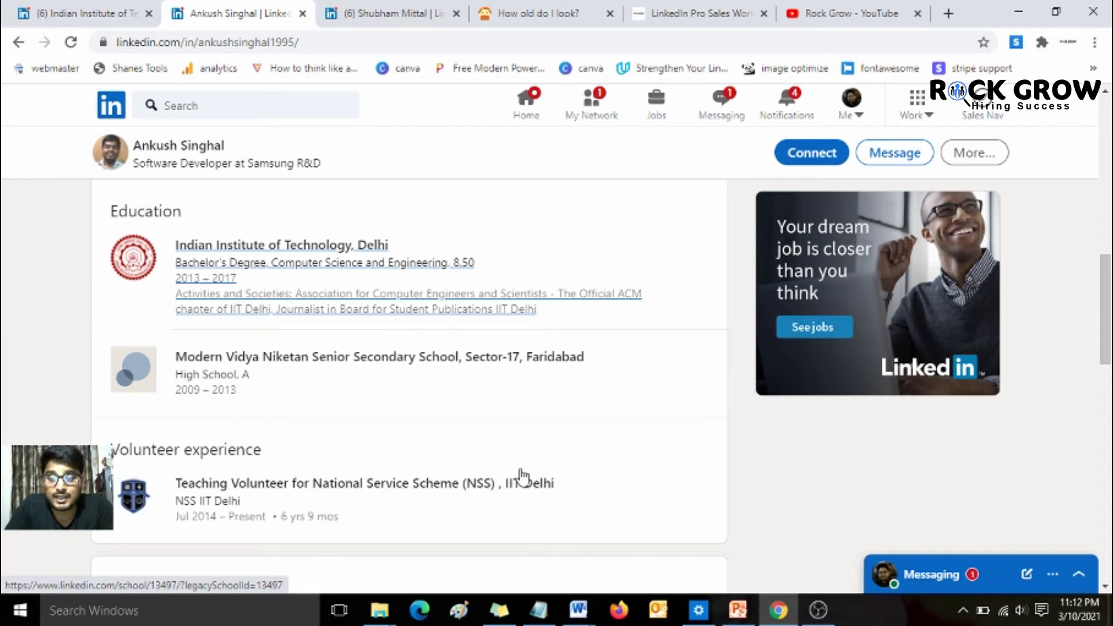
# Compare with the Word age notes, then check the second profile's education (IIT Delhi Int. M.Tech 2010–2015).
pyautogui.moveTo(578, 609)
pyautogui.click(624, 571)
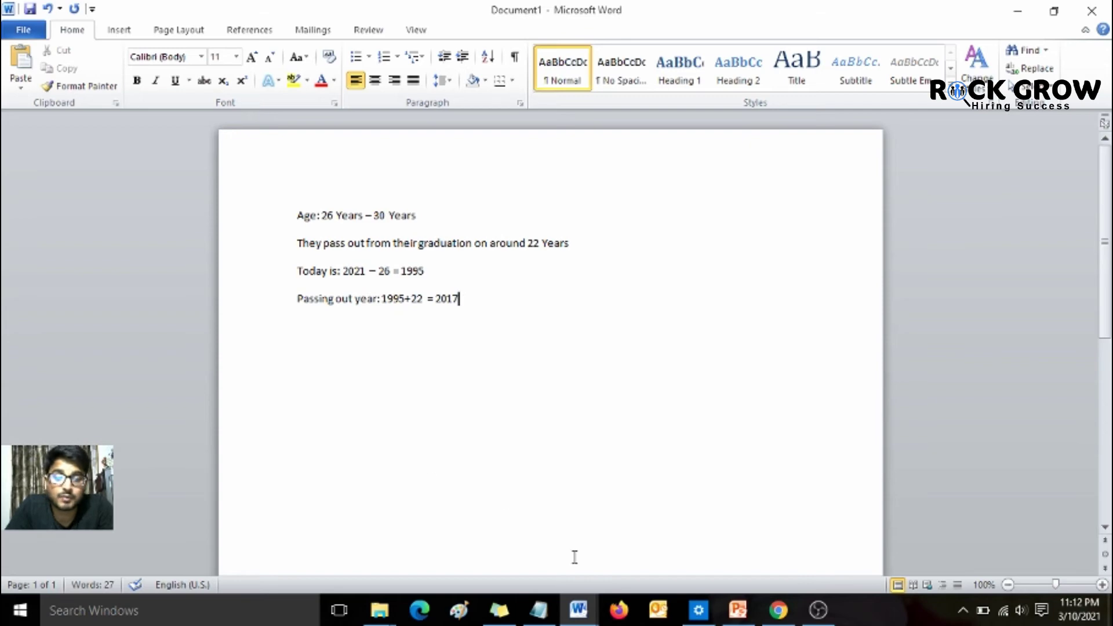
pyautogui.click(778, 609)
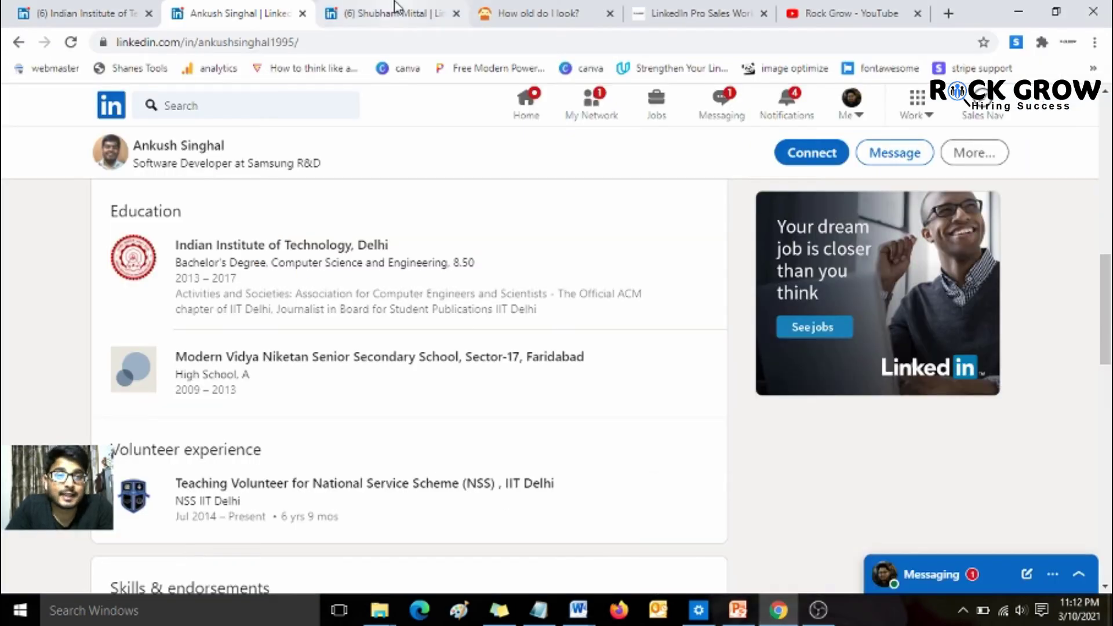
pyautogui.click(395, 8)
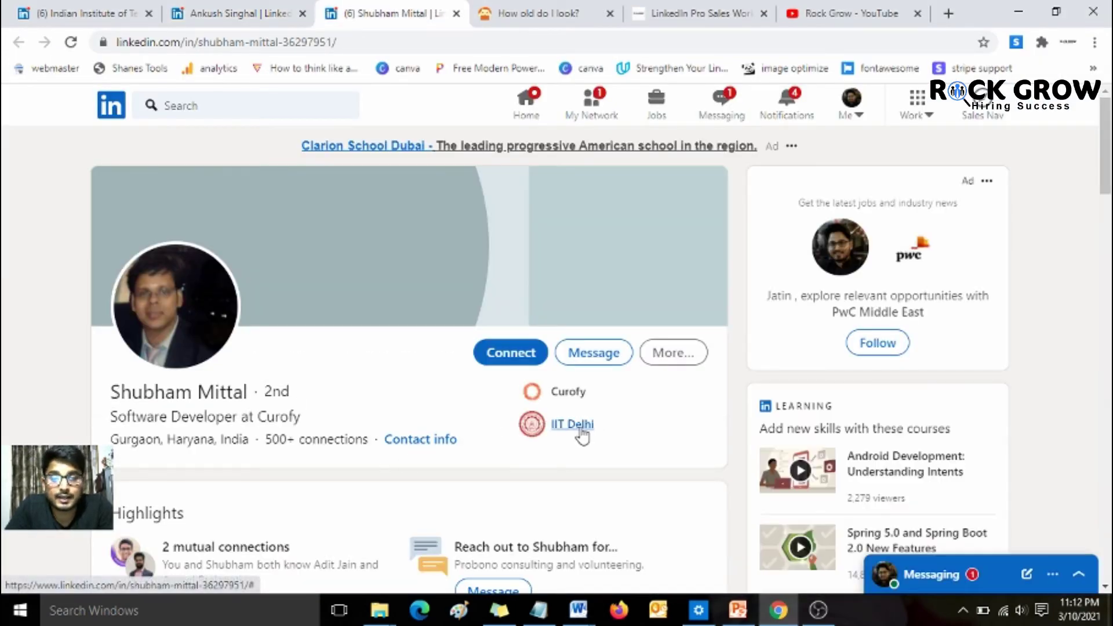
pyautogui.click(572, 424)
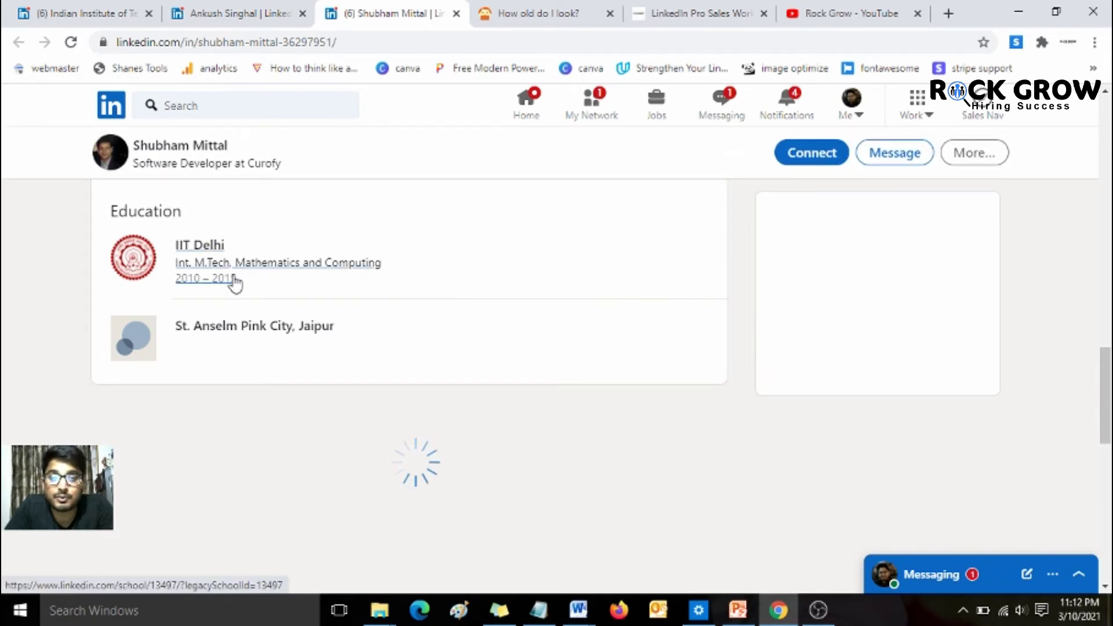
# Recheck the IIT Delhi alumni list filtered to software developer and End year 2017 (5,675 alumni).
pyautogui.click(99, 12)
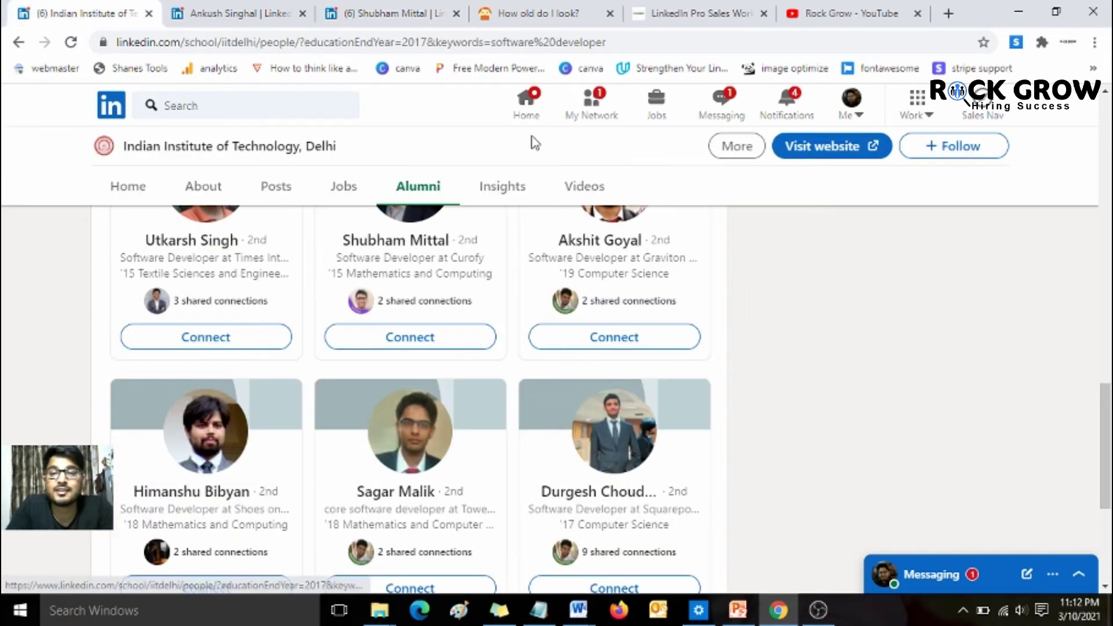
pyautogui.moveTo(1110, 429); pyautogui.dragTo(1110, 212)
pyautogui.click(638, 341)
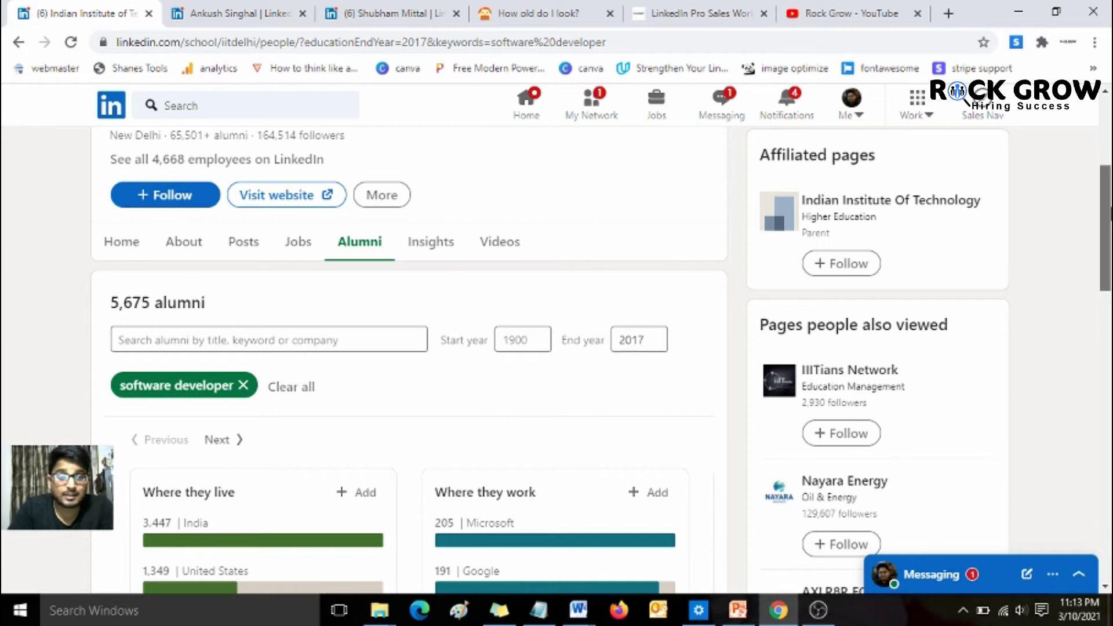
pyautogui.moveTo(1106, 229); pyautogui.dragTo(1106, 156)
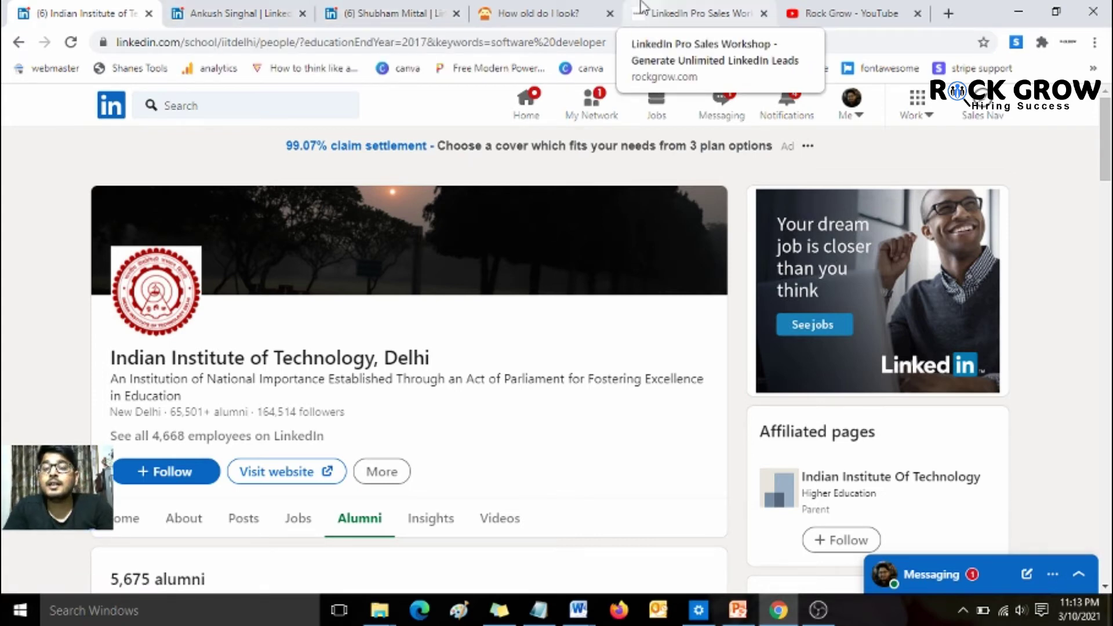
# Upload assistant-3579026_1920 from the Downloads folder to How-Old.net for age estimation.
pyautogui.click(539, 13)
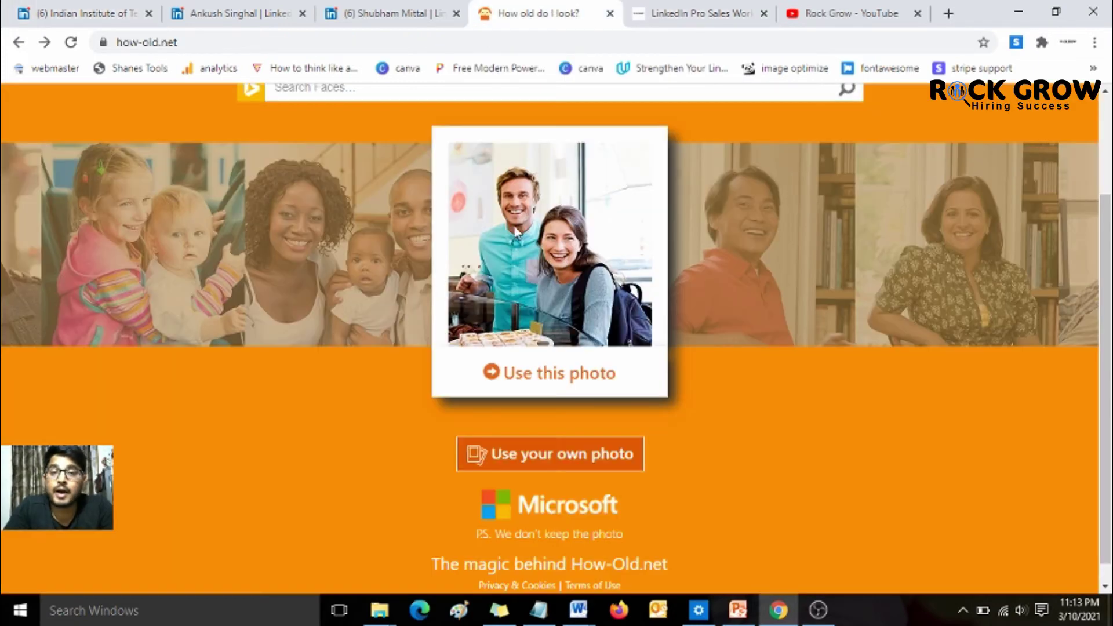
pyautogui.scroll(-1, 265, 280)
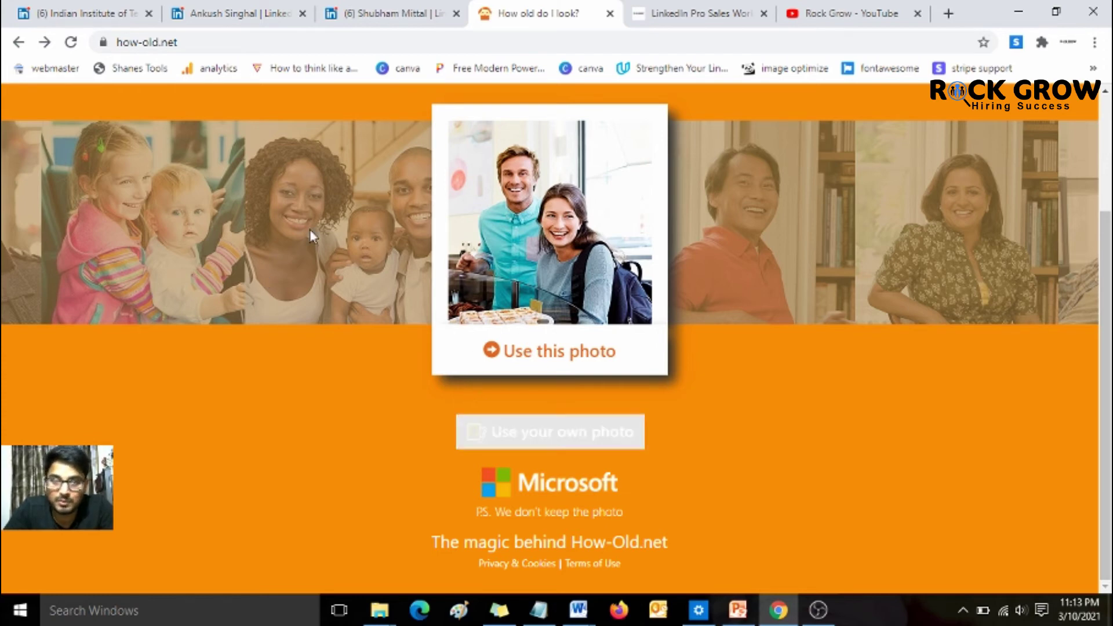
pyautogui.click(529, 436)
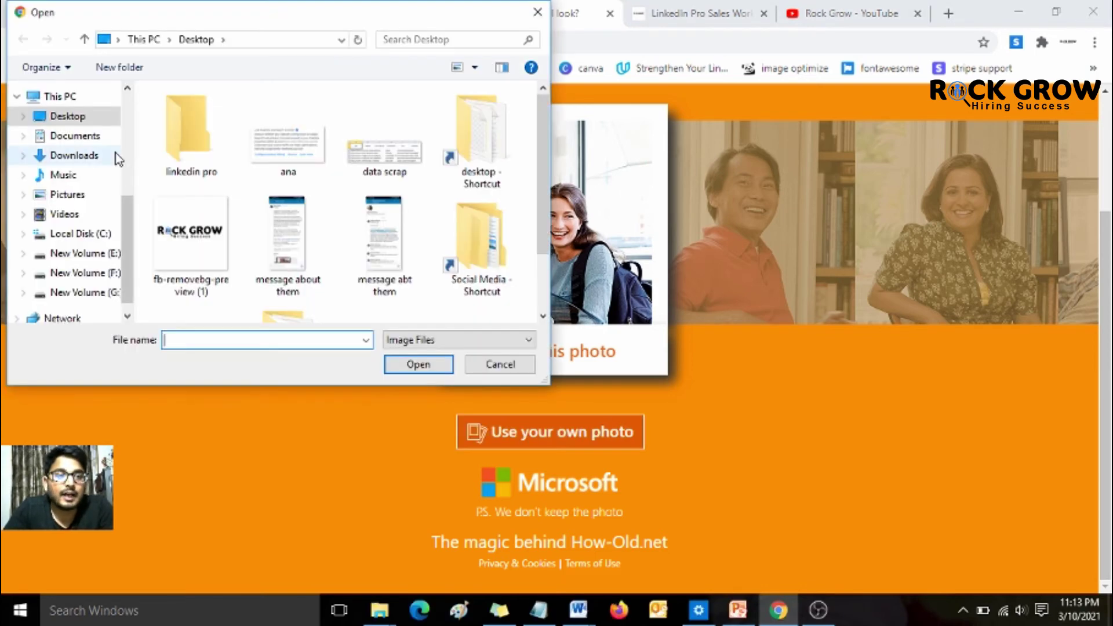
pyautogui.click(74, 157)
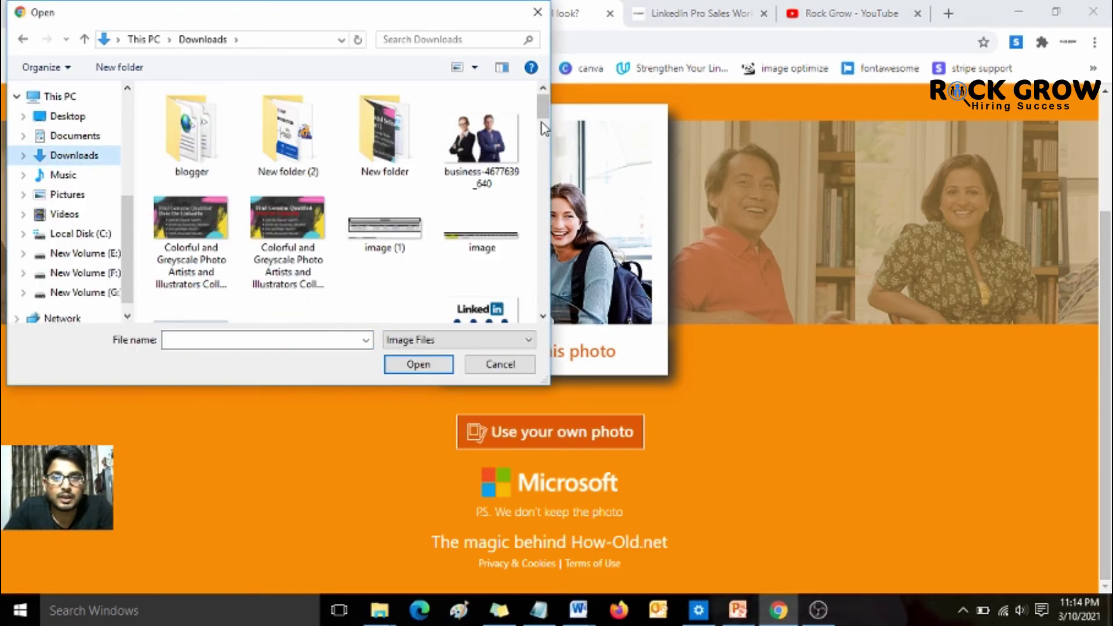
pyautogui.moveTo(545, 116); pyautogui.dragTo(546, 288)
pyautogui.click(415, 238)
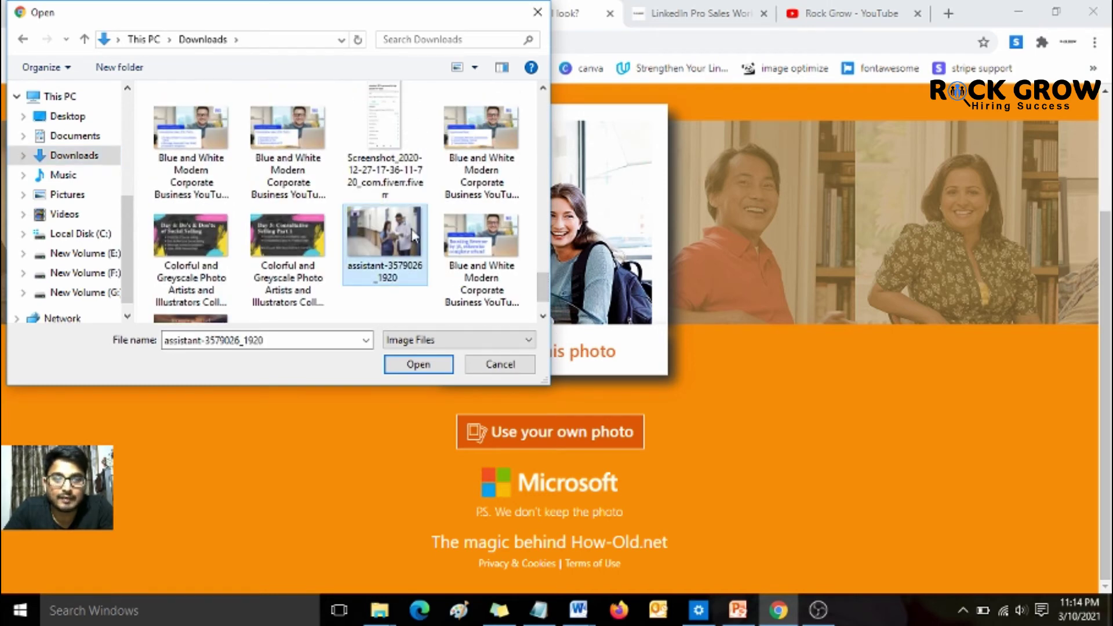
pyautogui.click(418, 364)
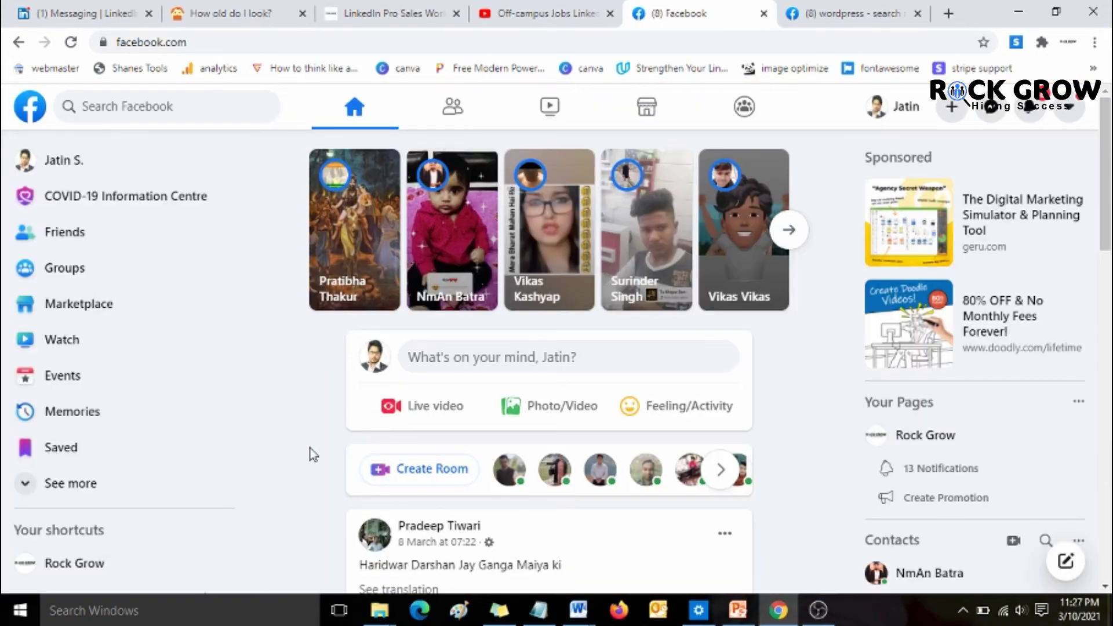
# Show a feed post author's About > Contact and basic info page with their birth year.
pyautogui.scroll(-1, 311, 448)
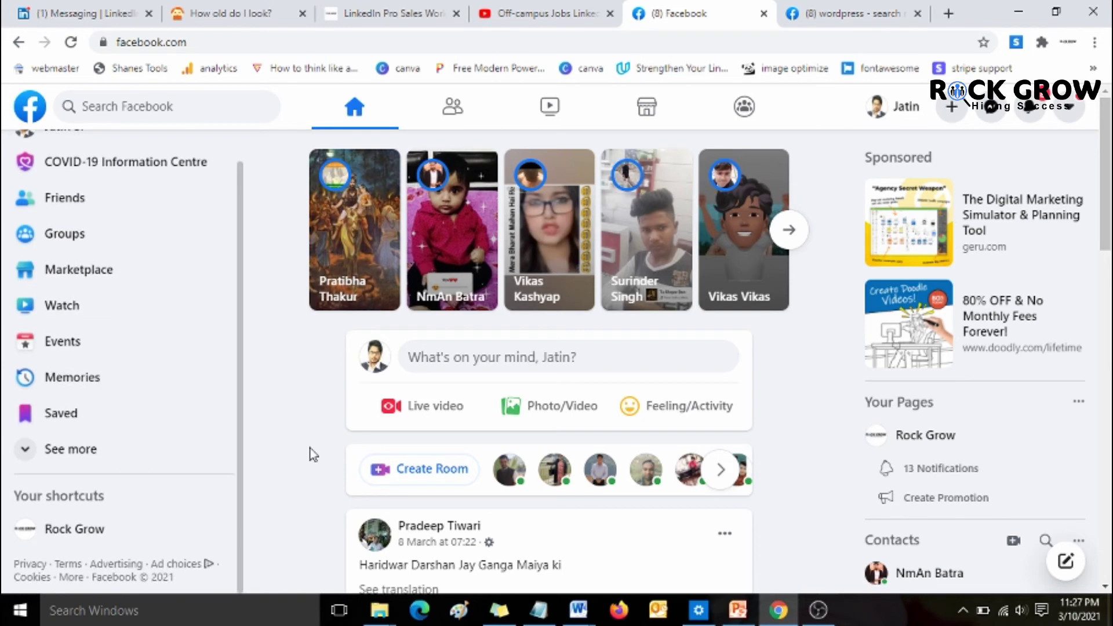
pyautogui.scroll(-2, 600, 339)
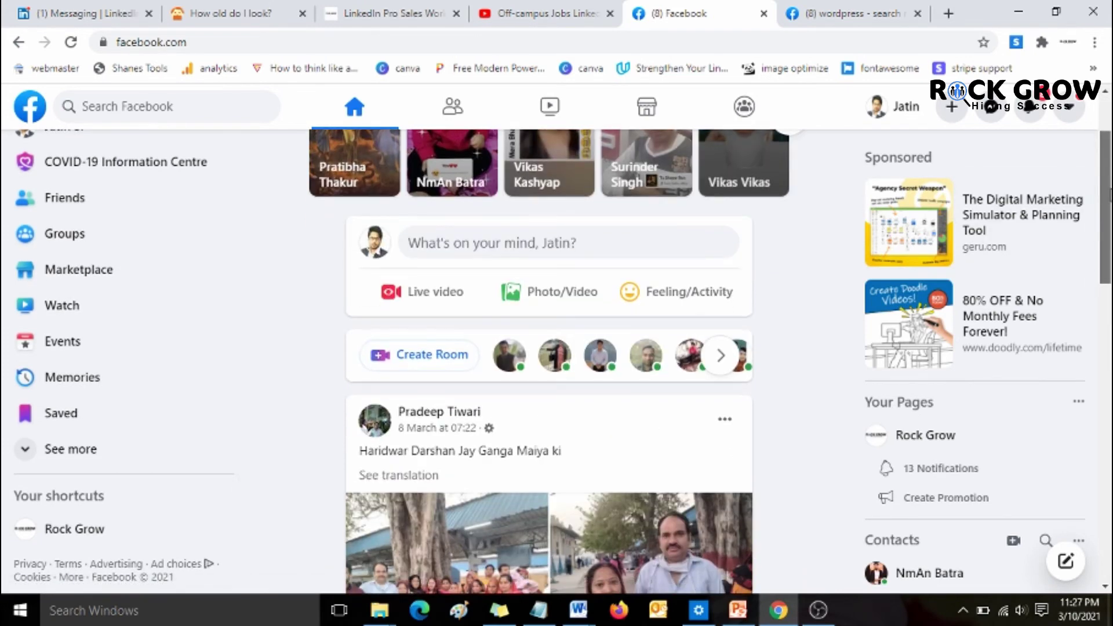
pyautogui.click(406, 413)
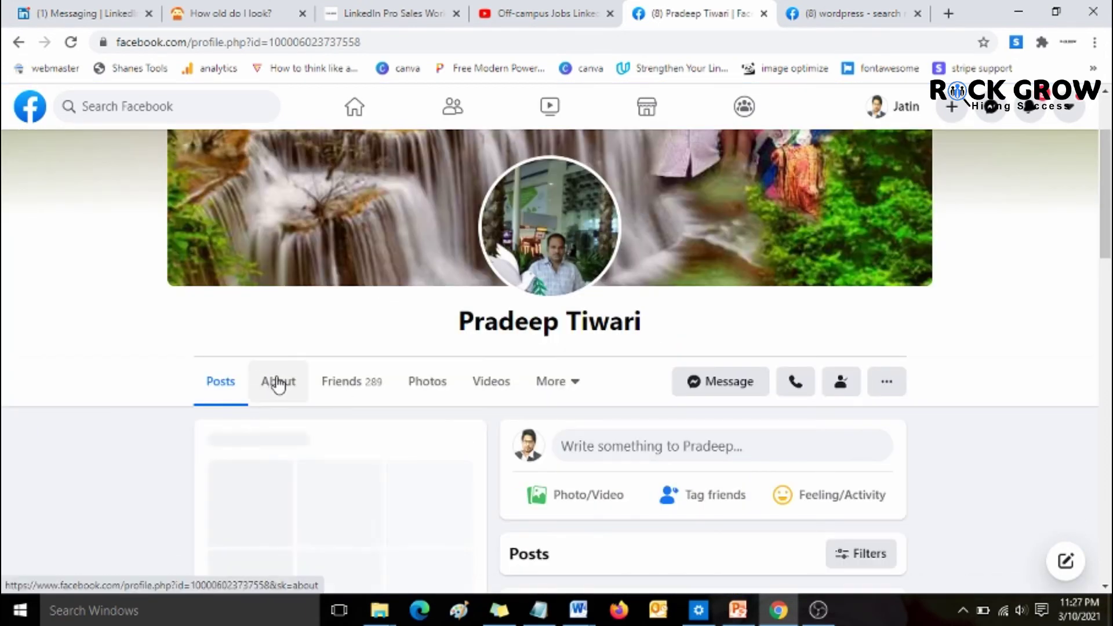
pyautogui.click(278, 383)
pyautogui.scroll(-6, 119, 458)
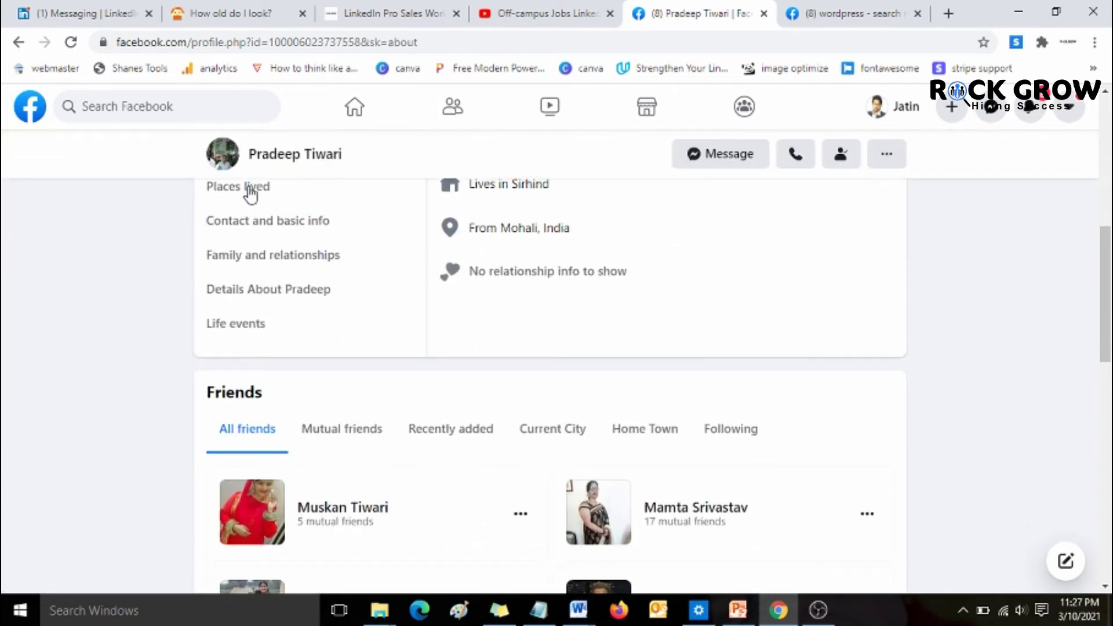
pyautogui.click(238, 220)
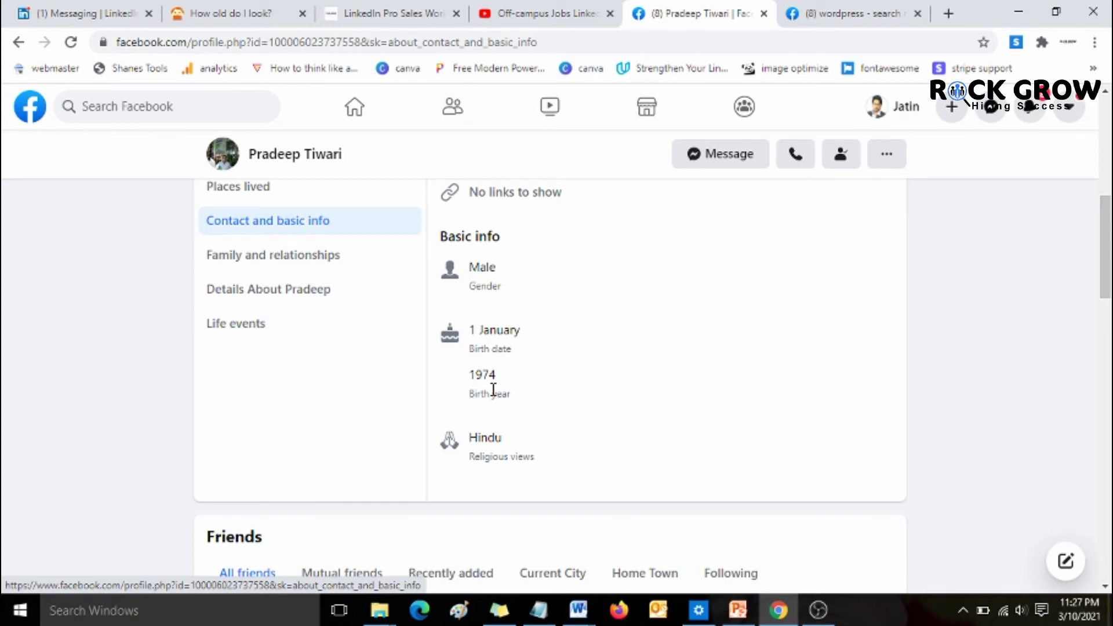
# Open the messaging contact's LinkedIn profile from their thread, then return to the Facebook profile details.
pyautogui.click(77, 12)
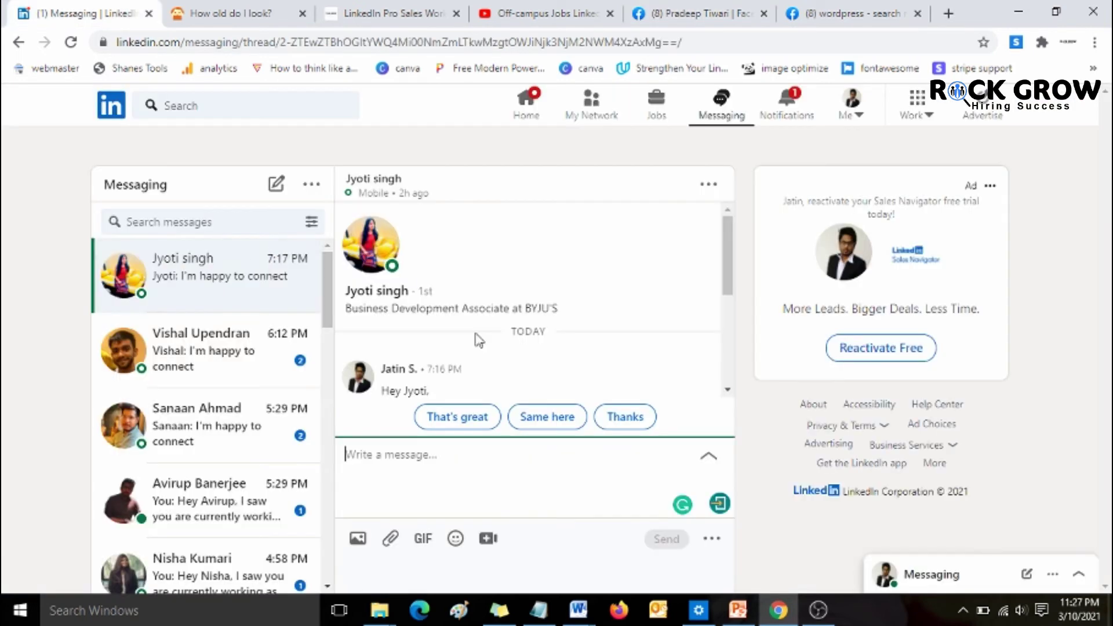
pyautogui.click(590, 242)
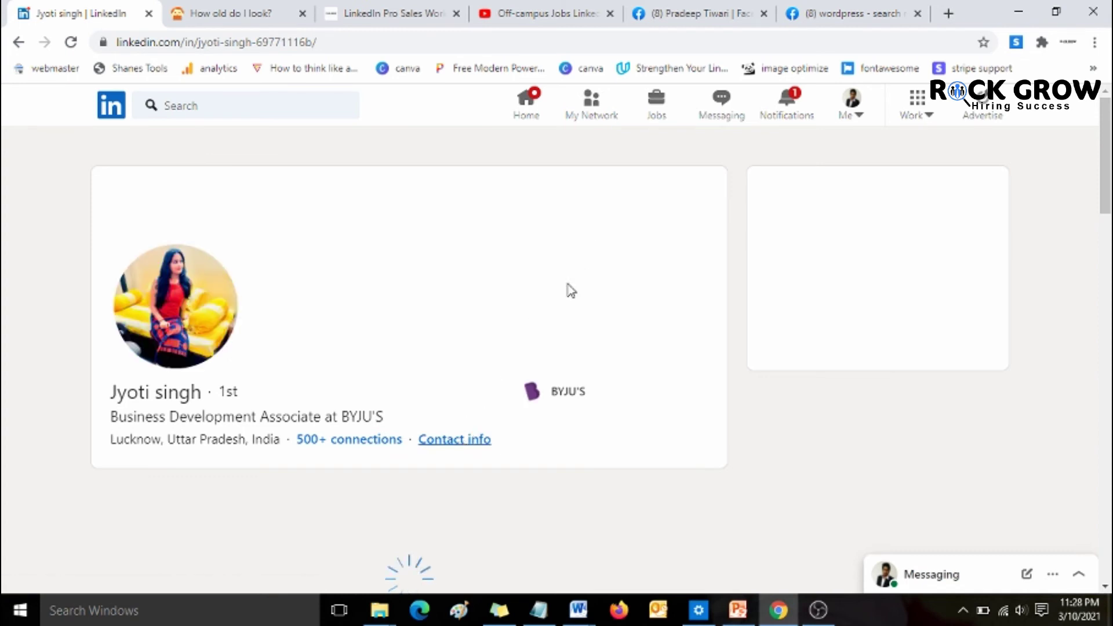
pyautogui.hotkey('ctrl', '5')
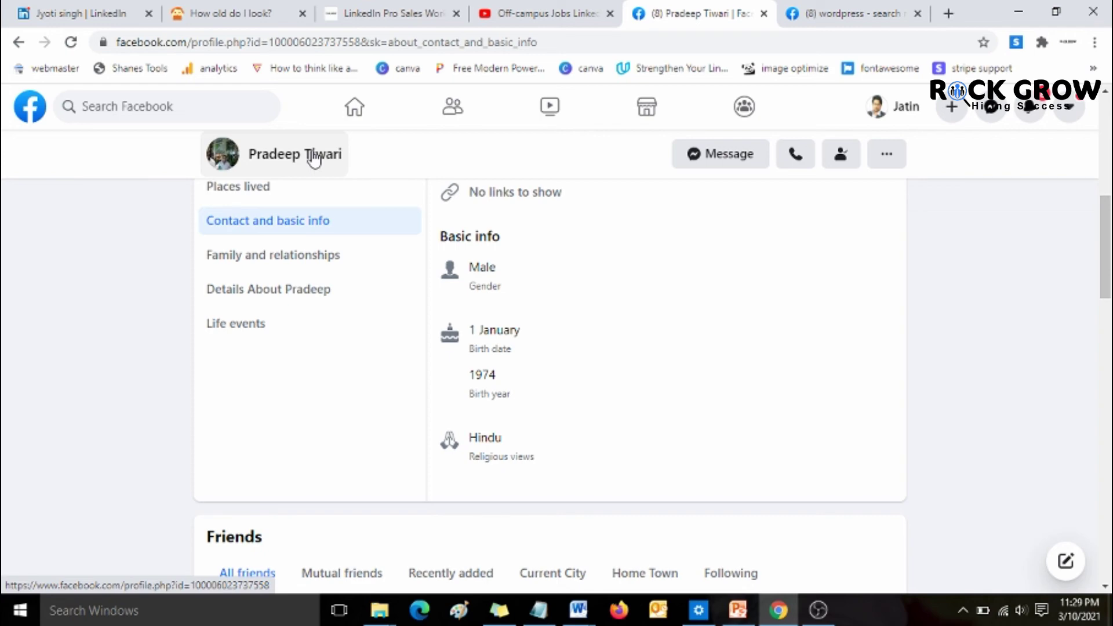
# Glance over the Pro Sales Workshop page, then open WordPress Freelancers from the wordpress search results.
pyautogui.click(846, 7)
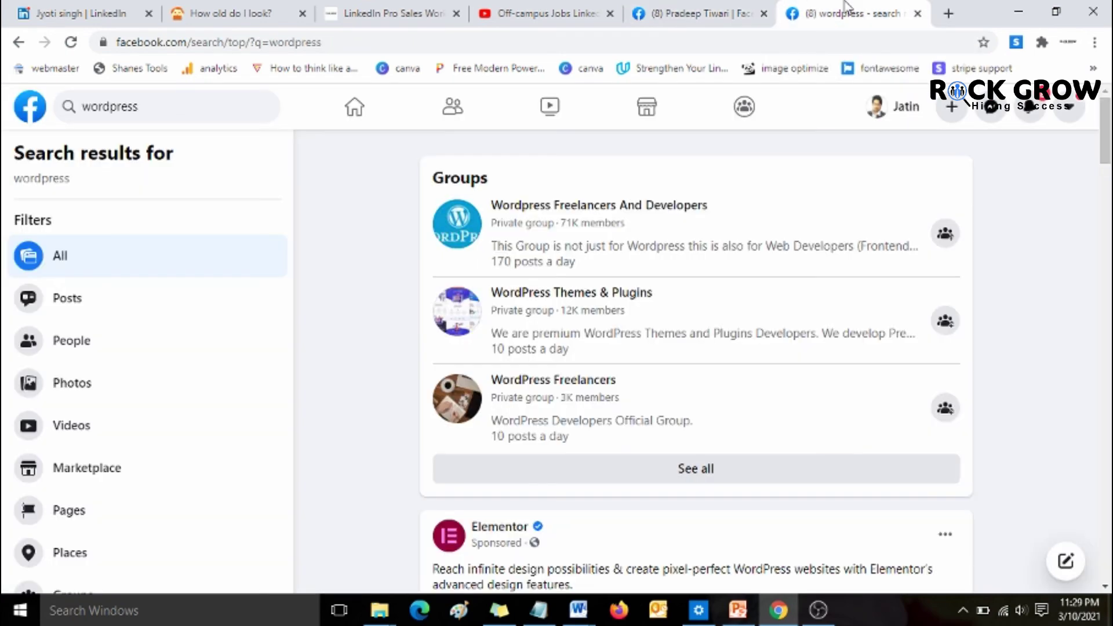
pyautogui.click(410, 8)
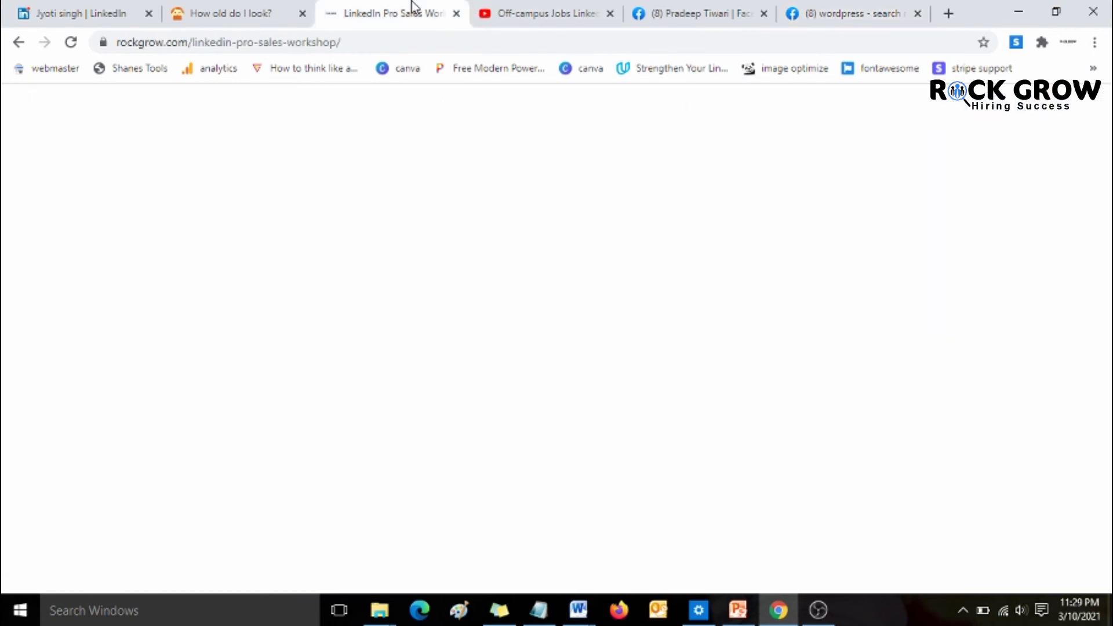
pyautogui.scroll(-4, 562, 359)
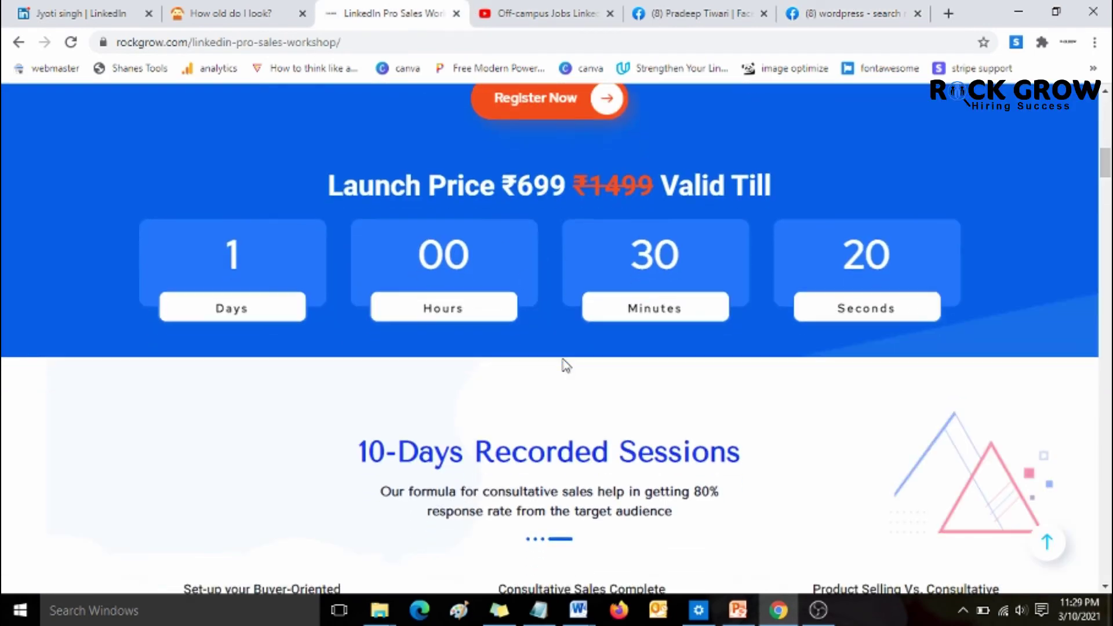
pyautogui.click(891, 6)
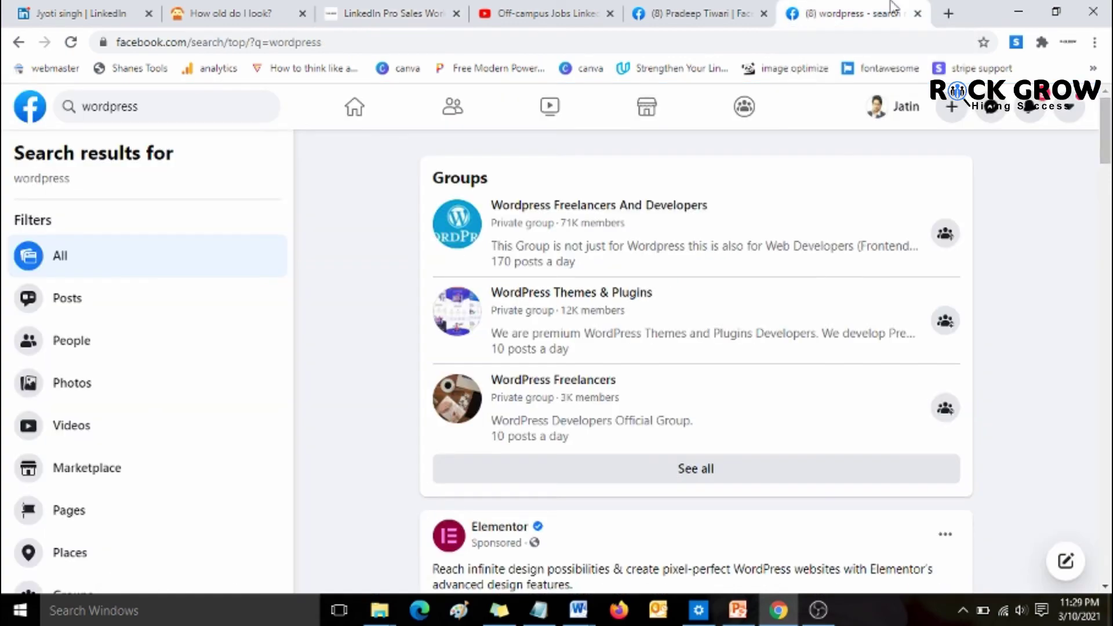
pyautogui.click(410, 8)
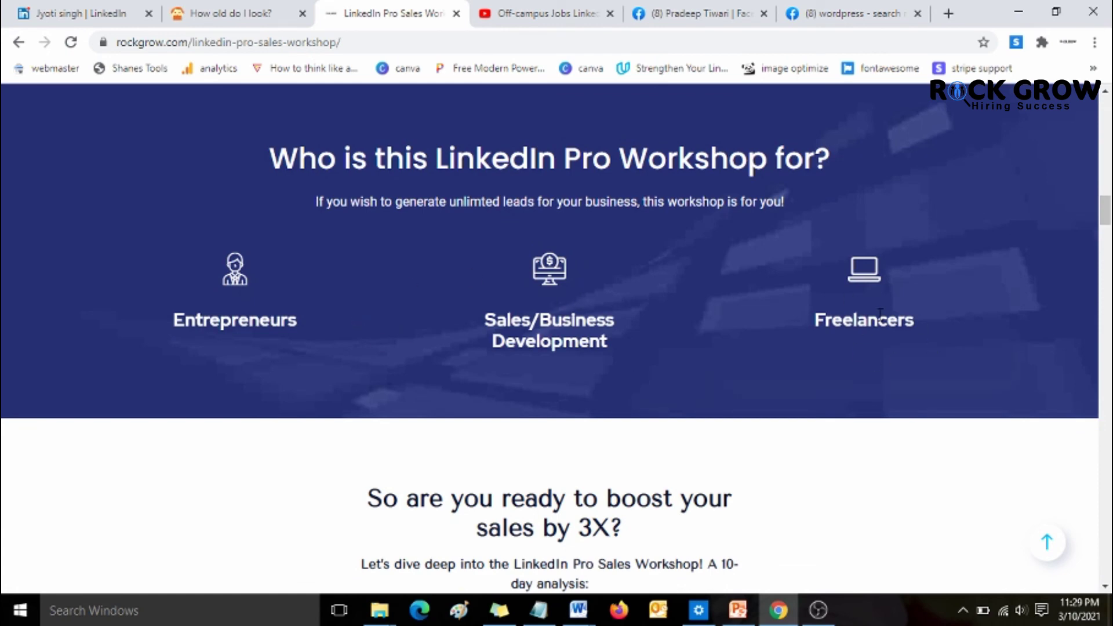
pyautogui.click(829, 11)
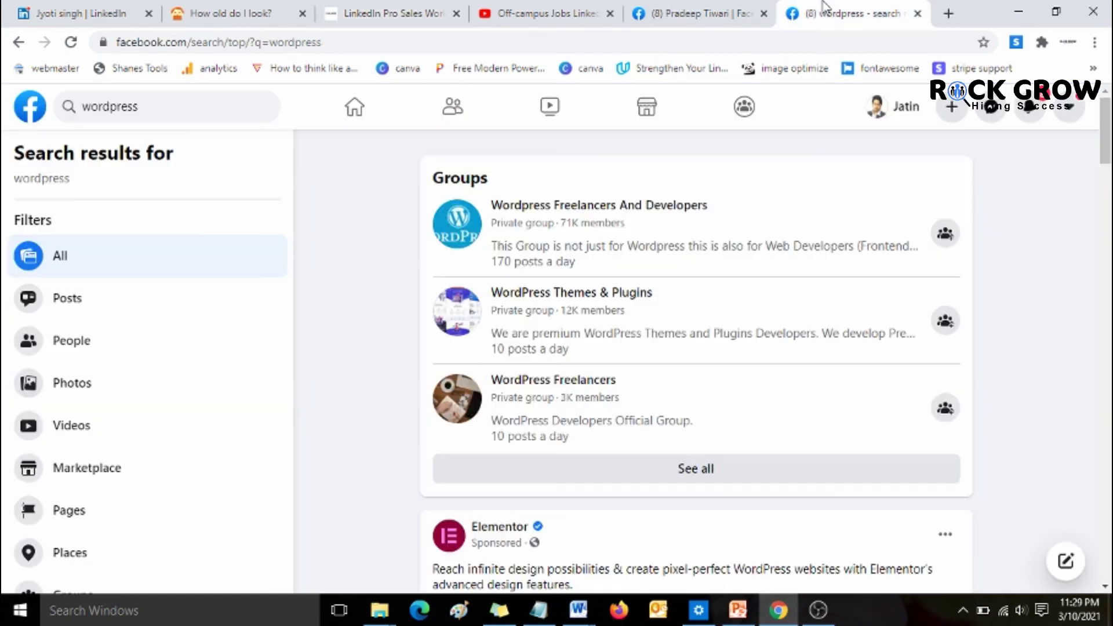
pyautogui.click(540, 381)
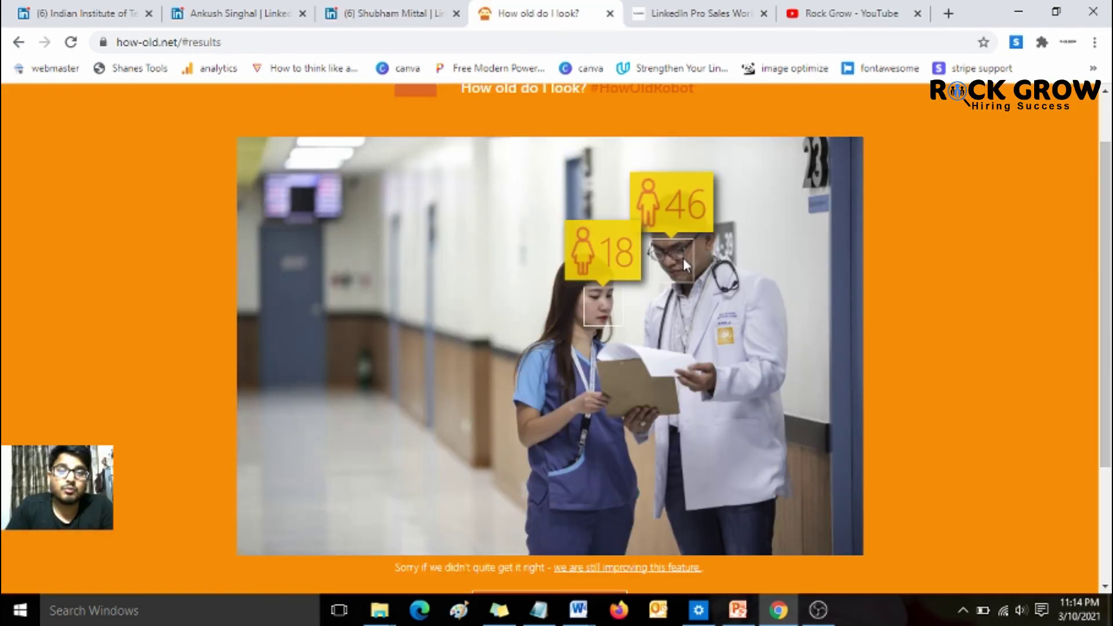
# Scroll the LinkedIn Pro Sales Workshop page down to the 3X Faster Deal Closure diagram.
pyautogui.click(392, 13)
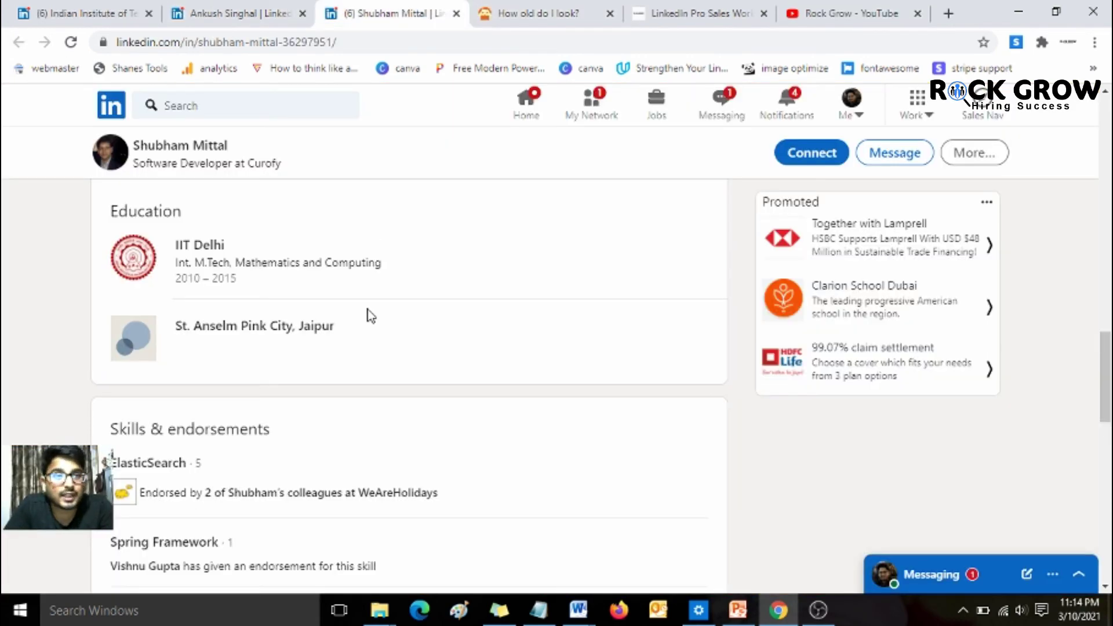
pyautogui.click(643, 11)
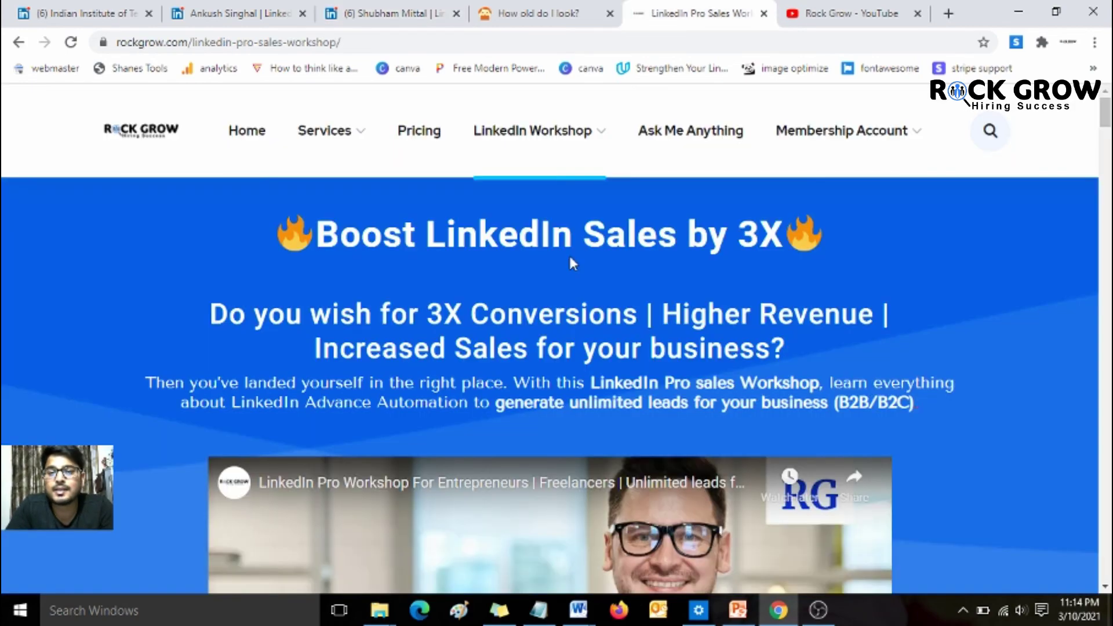
pyautogui.scroll(-8, 570, 259)
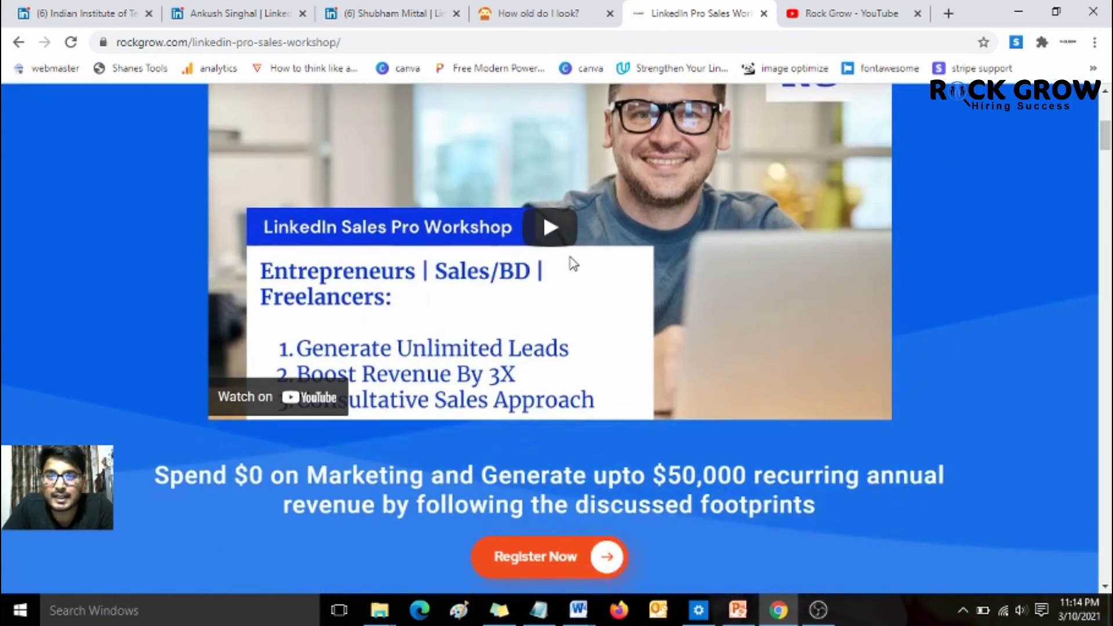
pyautogui.scroll(-12, 573, 264)
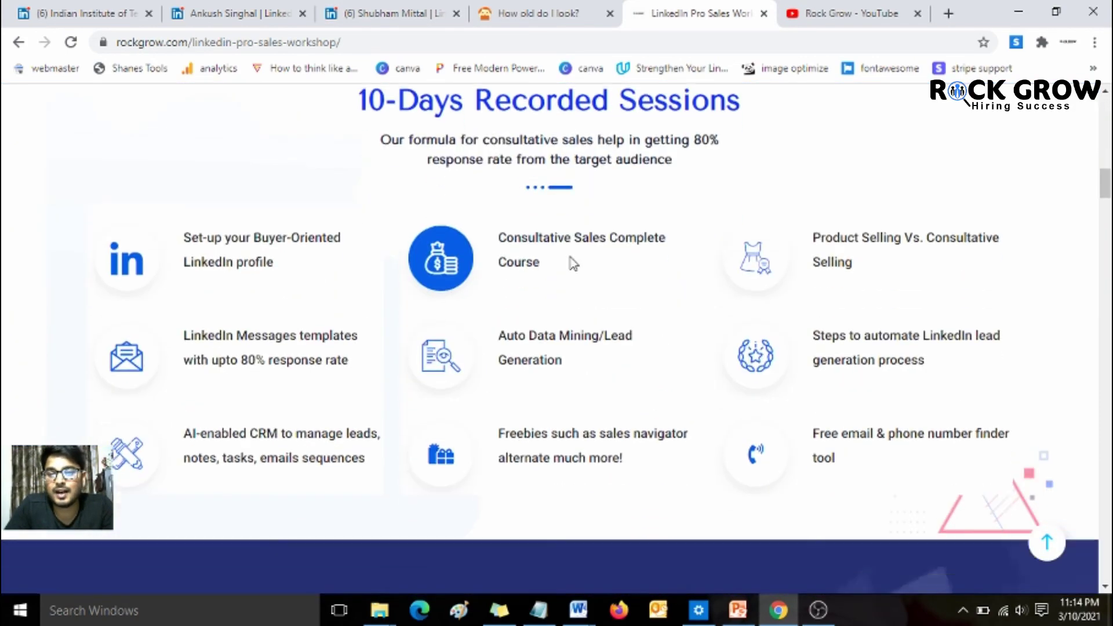
pyautogui.scroll(-12, 573, 263)
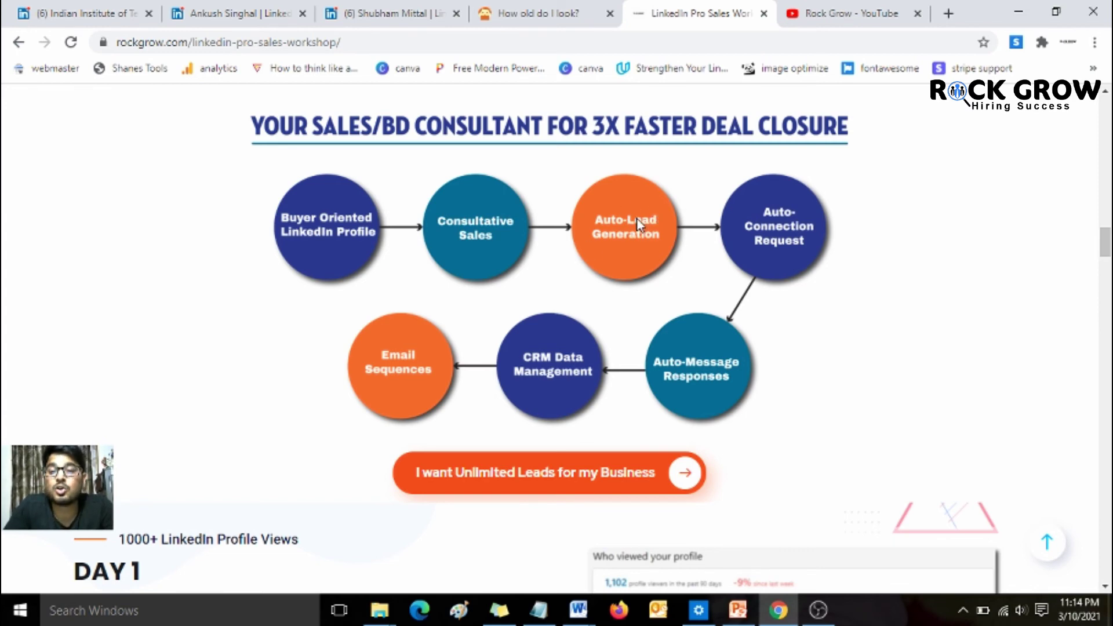
# Scroll through the IIT Delhi alumni page, then go back to the workshop page.
pyautogui.click(81, 13)
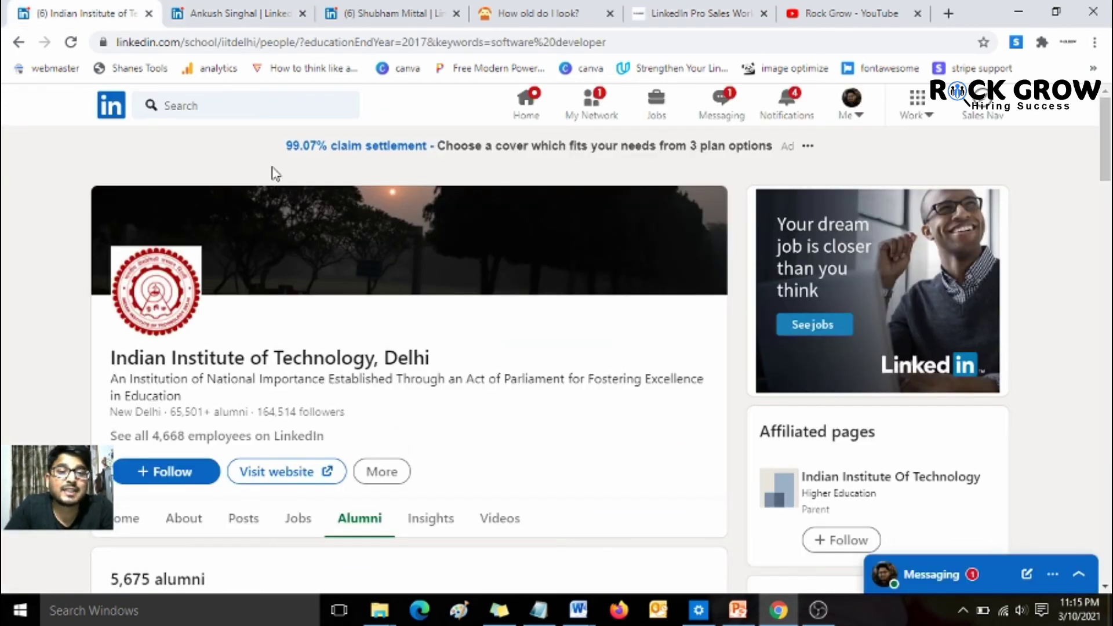
pyautogui.scroll(-6, 308, 342)
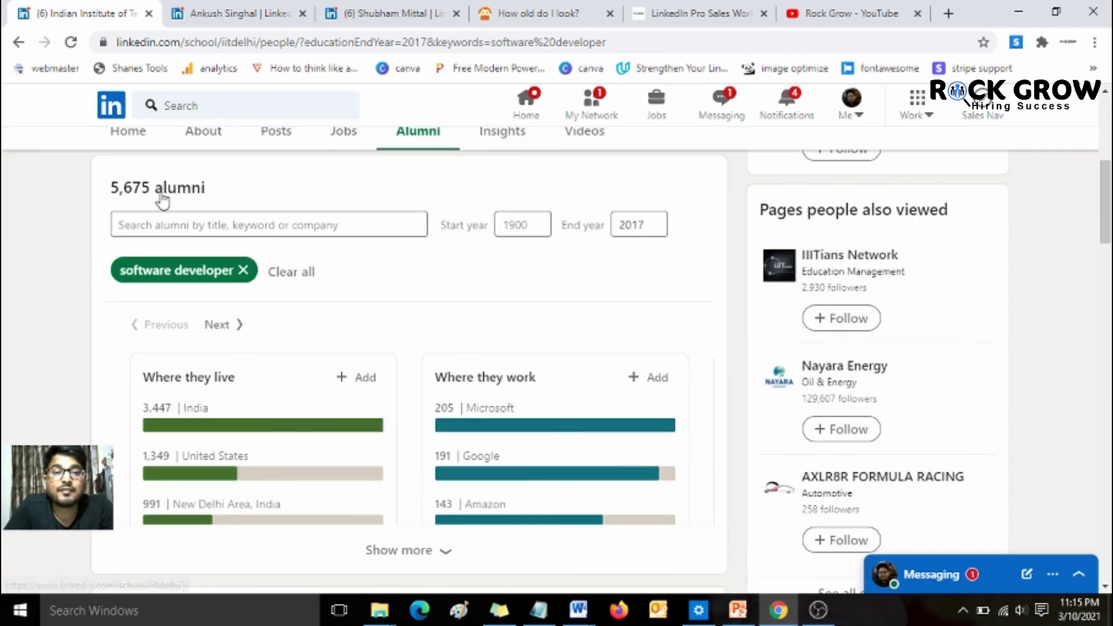
pyautogui.scroll(-5, 172, 348)
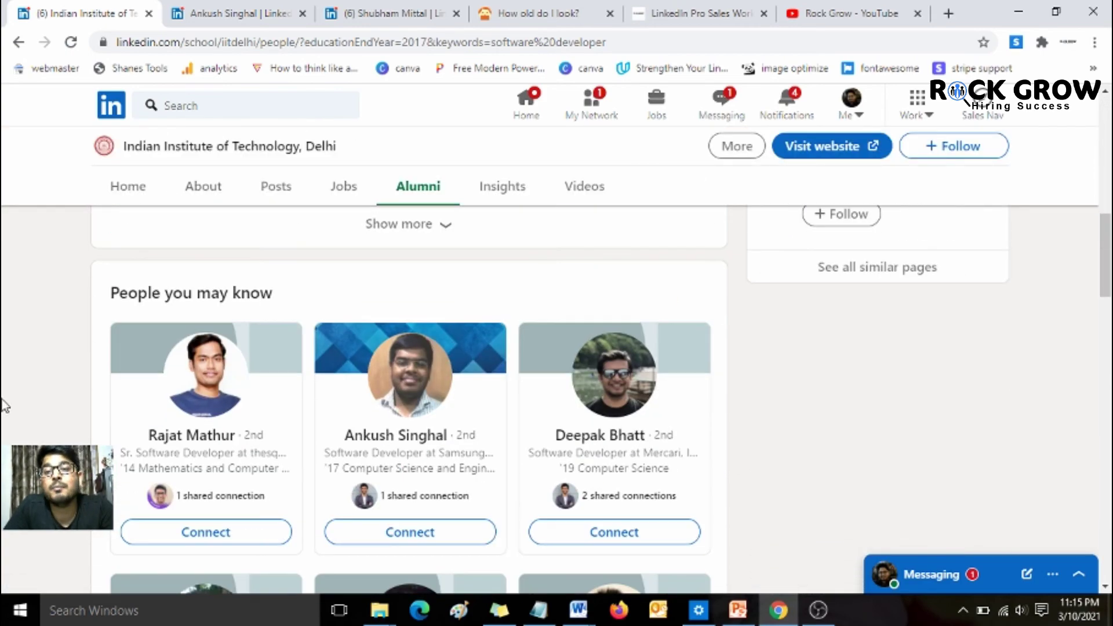
pyautogui.click(664, 12)
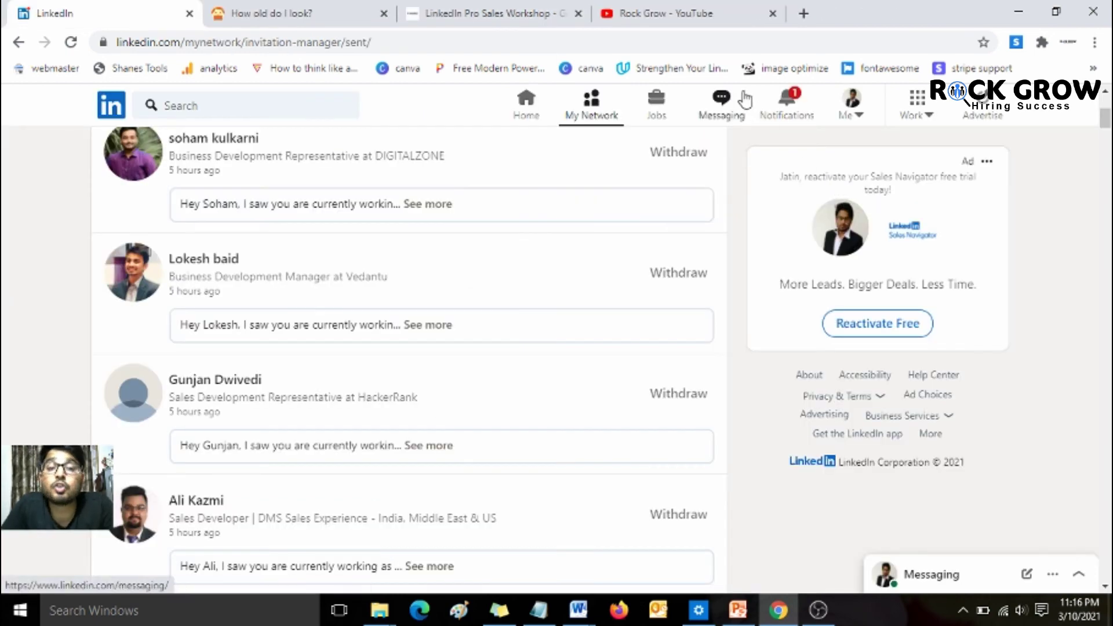
# Expand the first invitation, highlight 'Business Development Representative', and open the prospect's reply in Messaging.
pyautogui.click(429, 204)
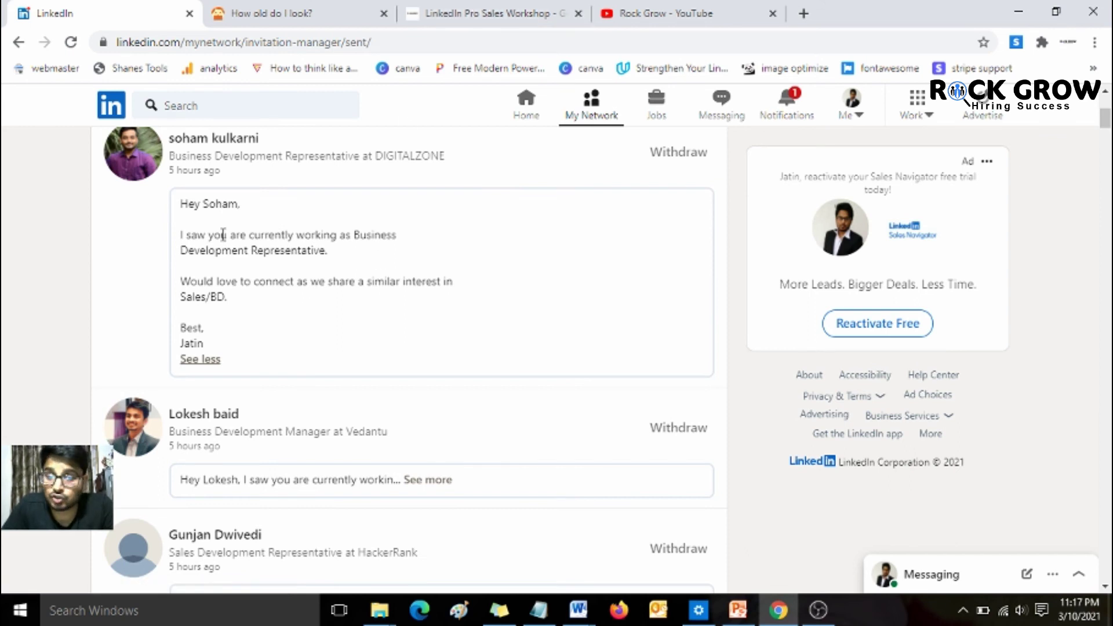
pyautogui.doubleClick(206, 203)
pyautogui.click(357, 234)
pyautogui.moveTo(356, 235); pyautogui.dragTo(383, 255)
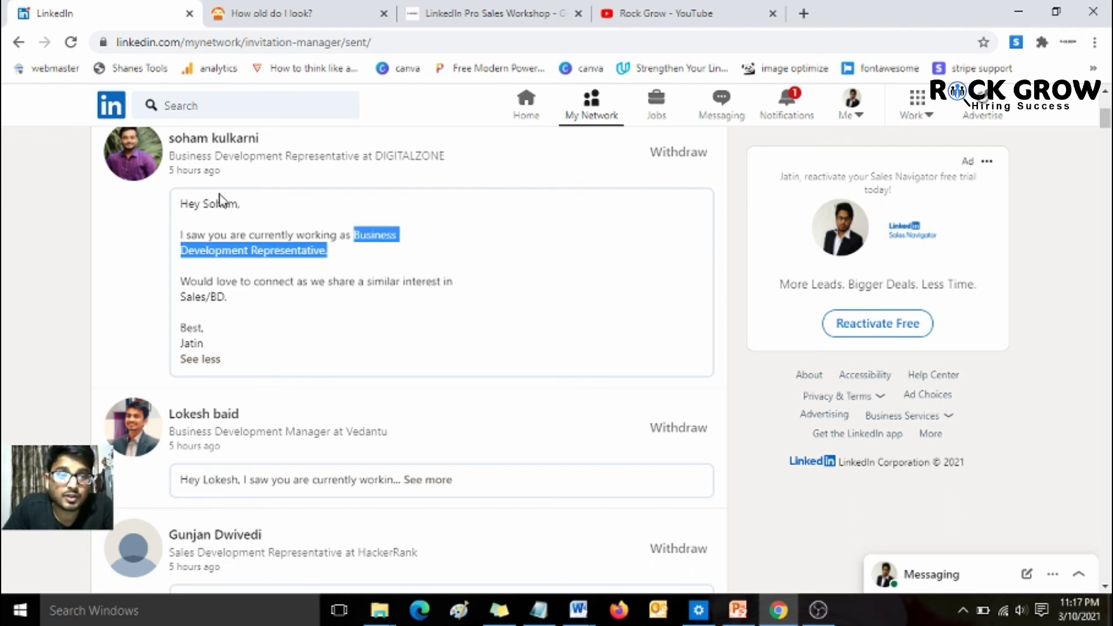
pyautogui.scroll(-7, 170, 307)
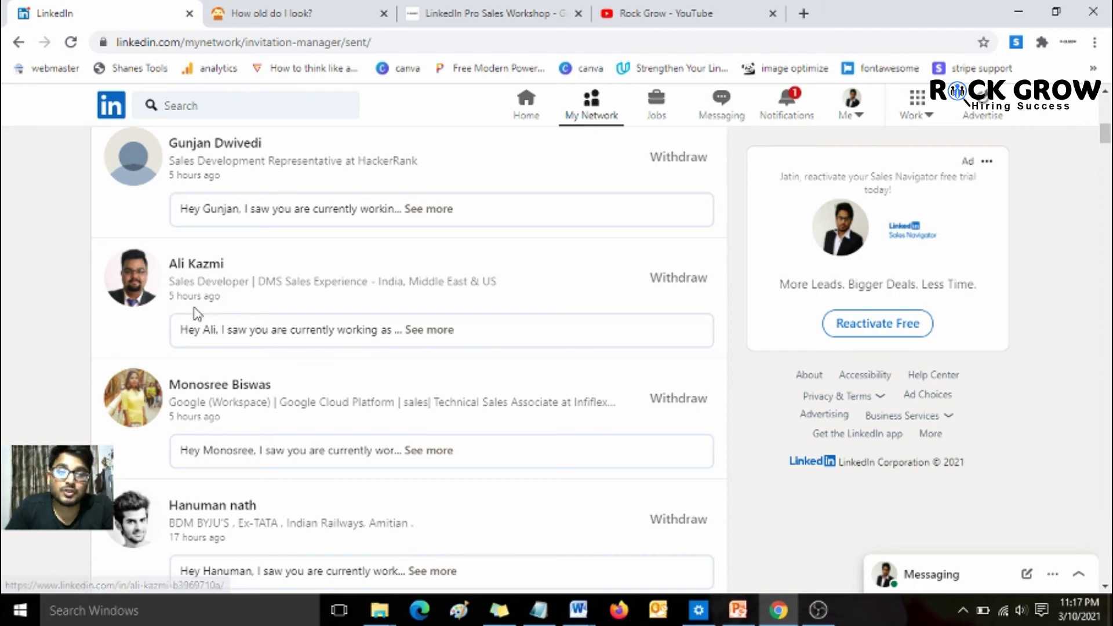
pyautogui.click(724, 118)
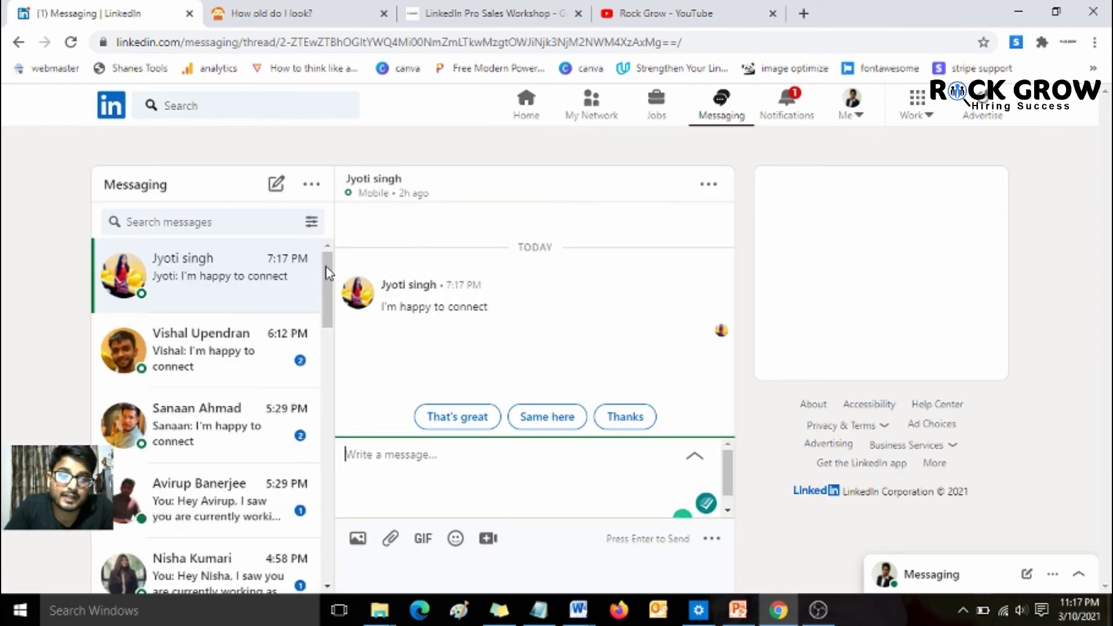
# Scroll the prospect's conversation back to its start, then return to the Pro Sales Workshop page.
pyautogui.moveTo(328, 273); pyautogui.dragTo(328, 321)
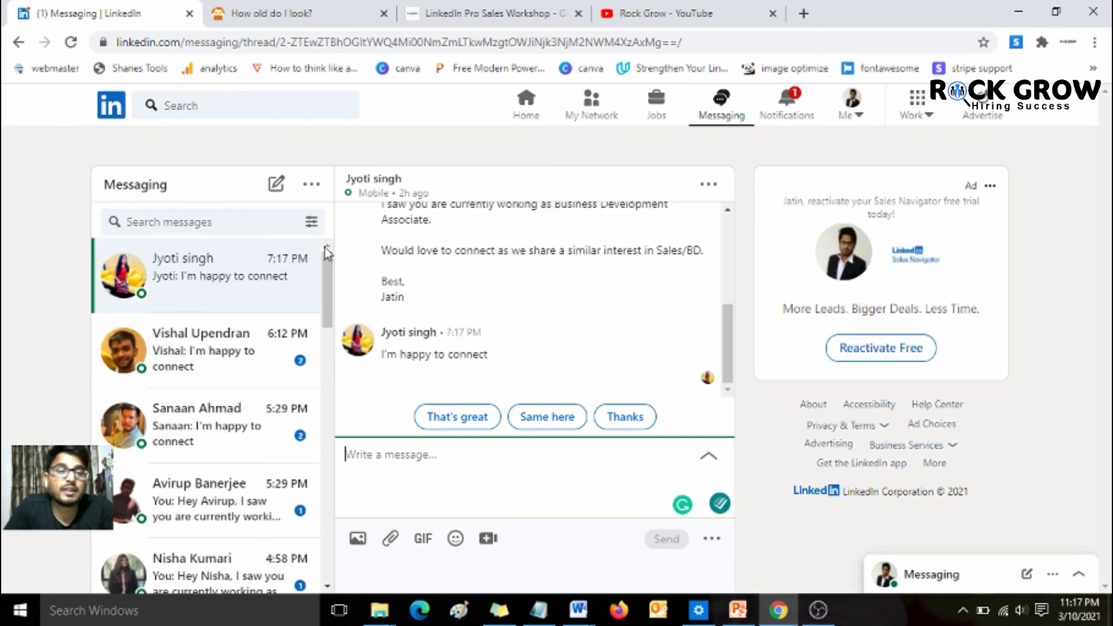
pyautogui.click(538, 10)
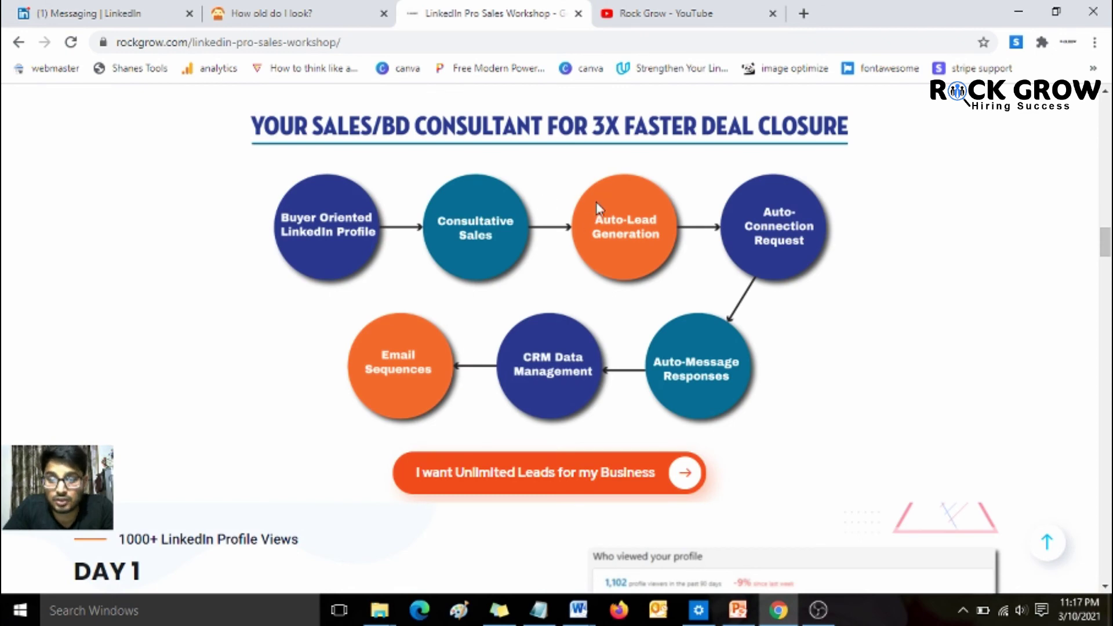
pyautogui.click(87, 13)
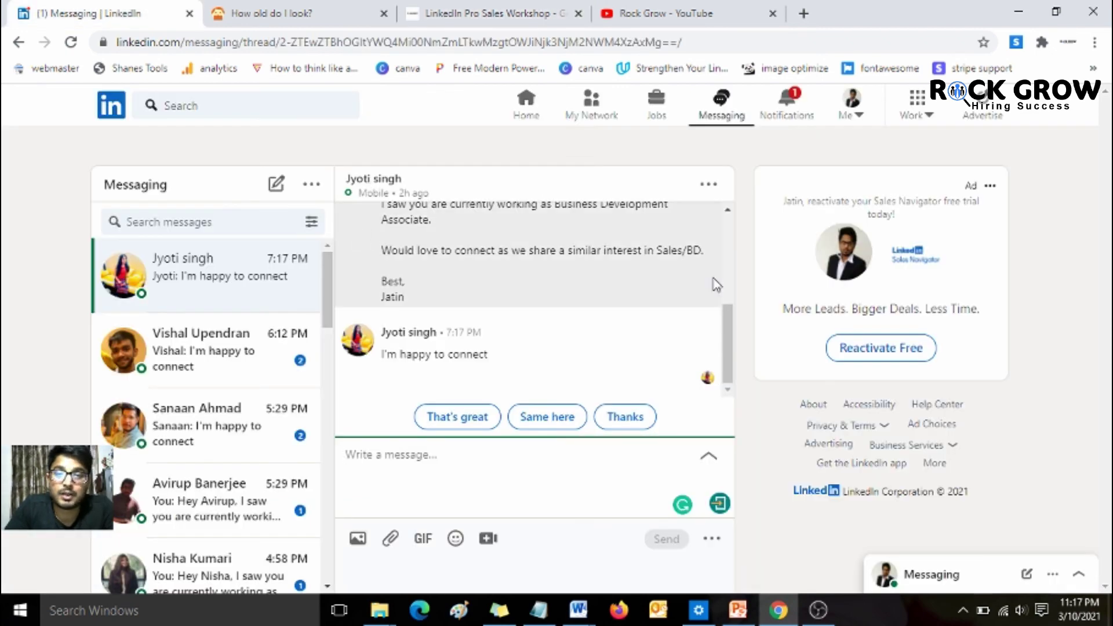
pyautogui.scroll(10, 734, 336)
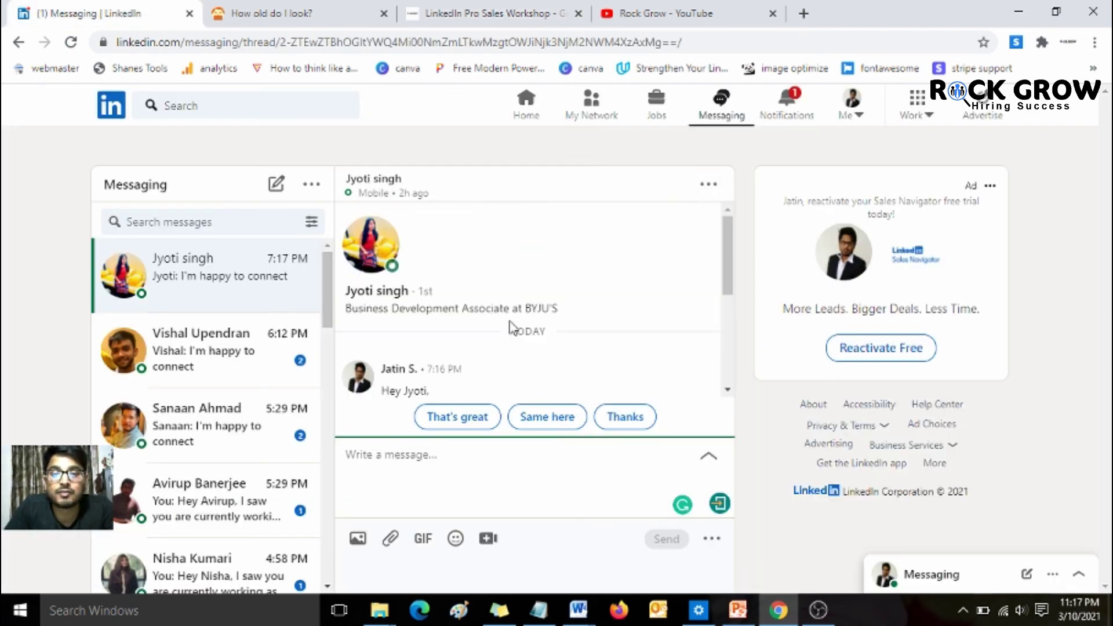
pyautogui.click(492, 13)
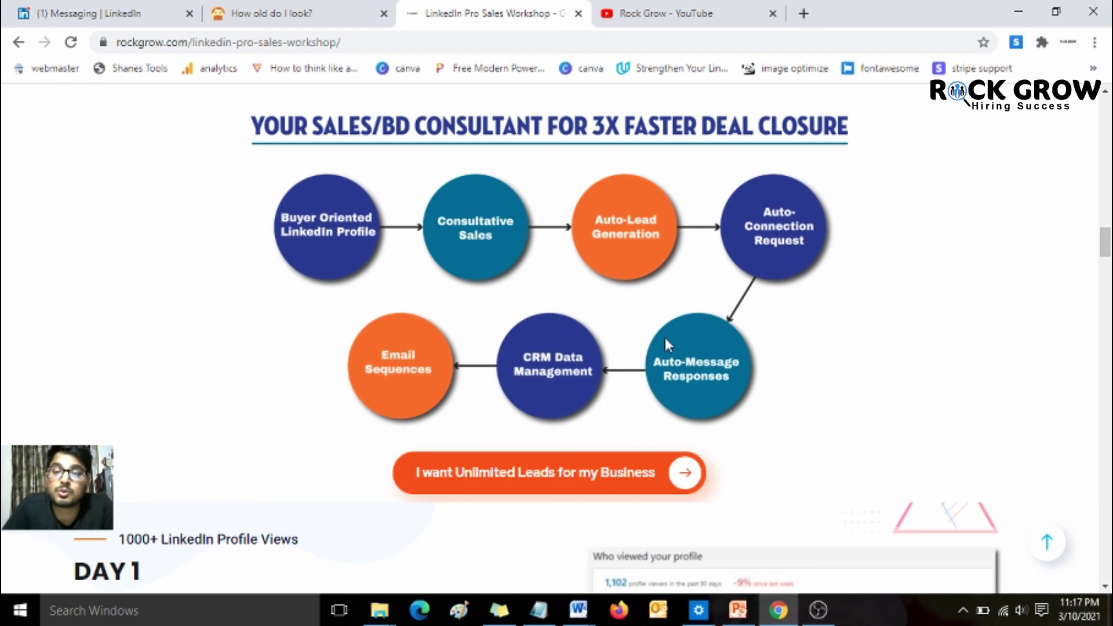
# Review the Launch Price countdown and 10-Days Recorded Sessions heading, then bring up Rock Grow's YouTube videos.
pyautogui.scroll(-10, 666, 342)
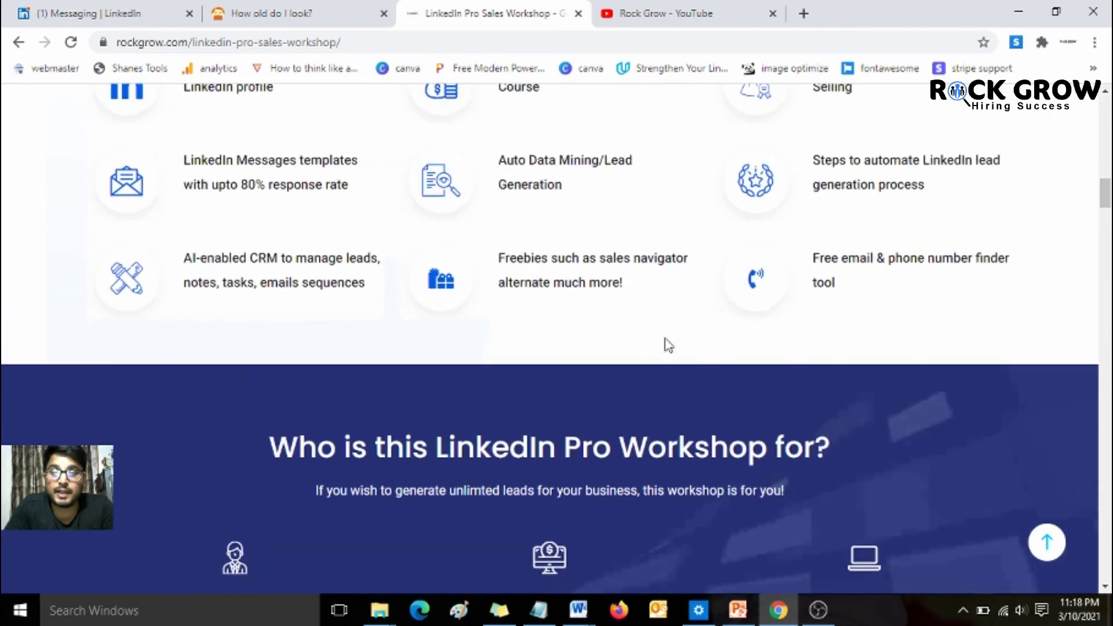
pyautogui.scroll(10, 665, 345)
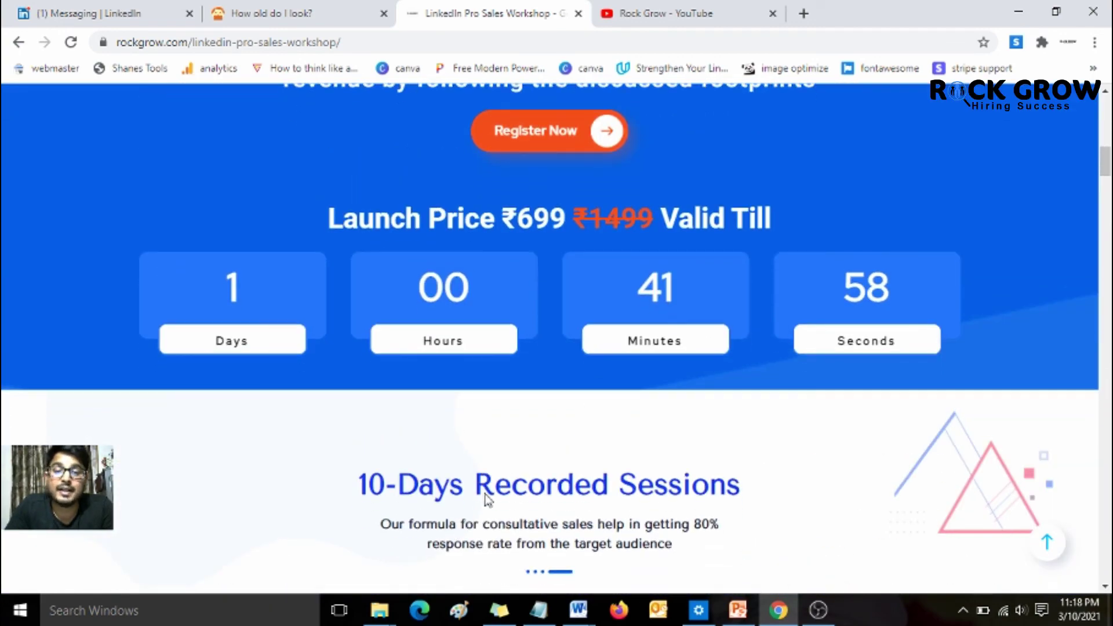
pyautogui.moveTo(361, 487); pyautogui.dragTo(679, 475)
pyautogui.click(679, 475)
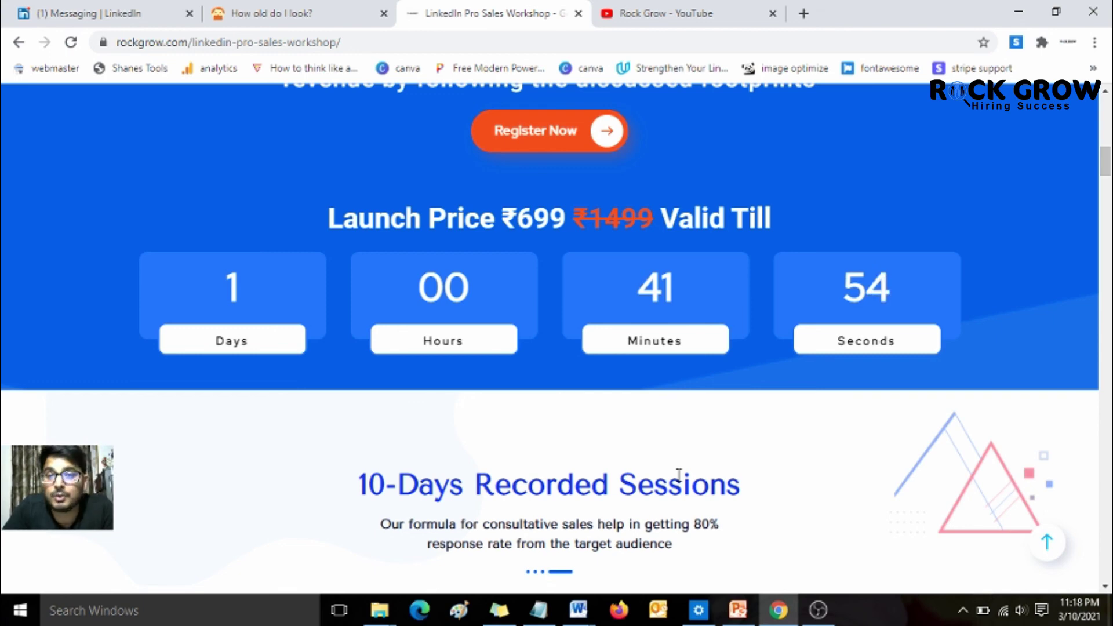
pyautogui.click(757, 9)
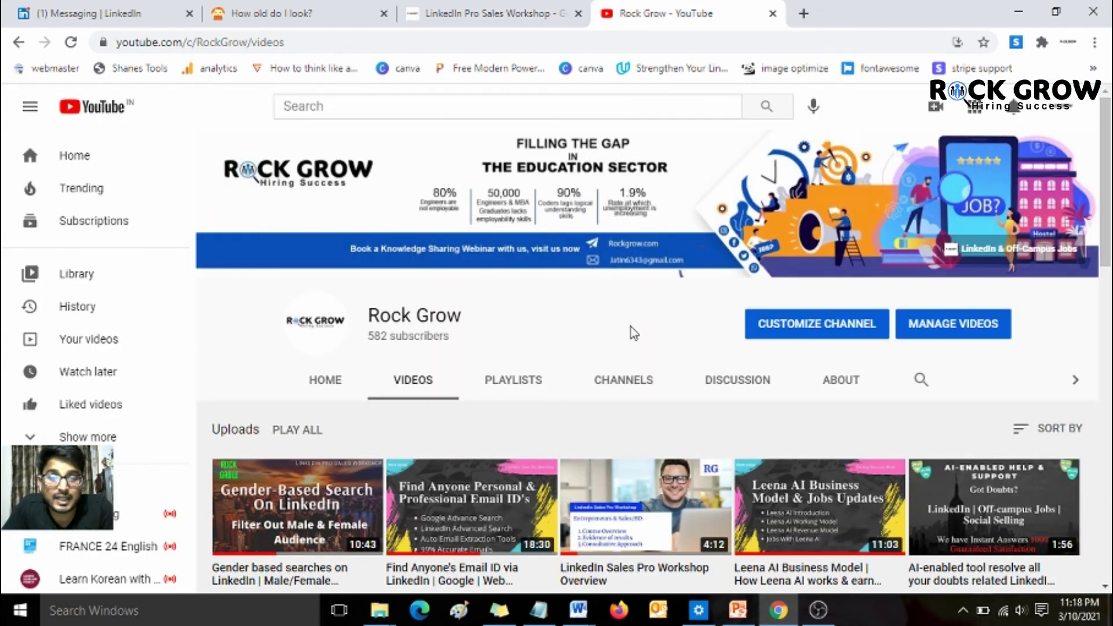
# From the channel's playlists, open the full Off-campus Jobs LinkedIn 7 Days Workshop playlist.
pyautogui.scroll(-3, 631, 326)
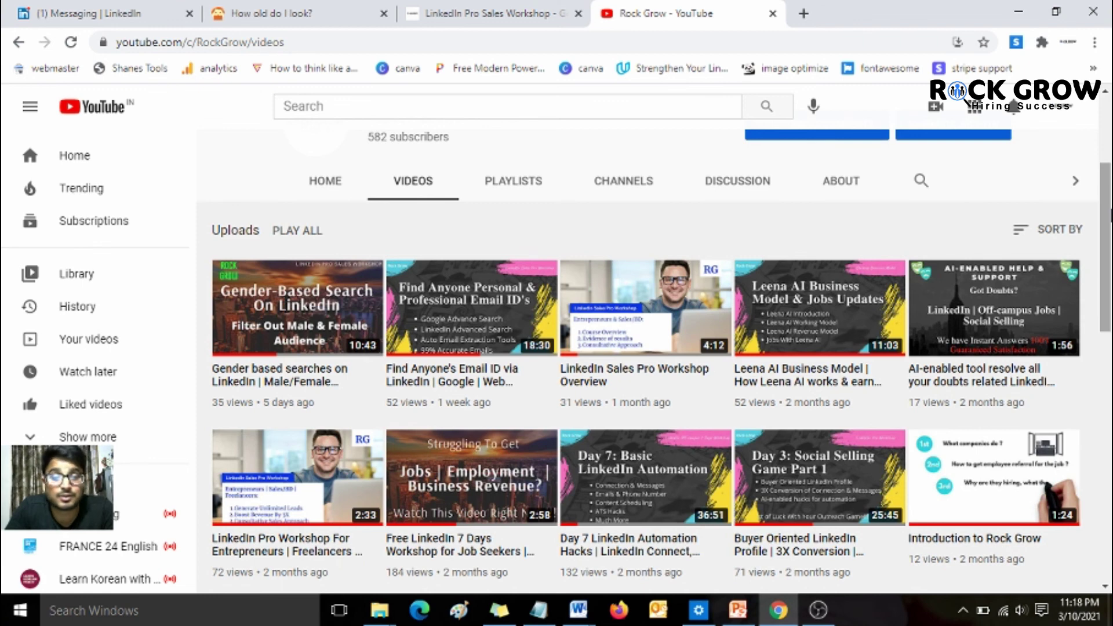
pyautogui.moveTo(298, 396)
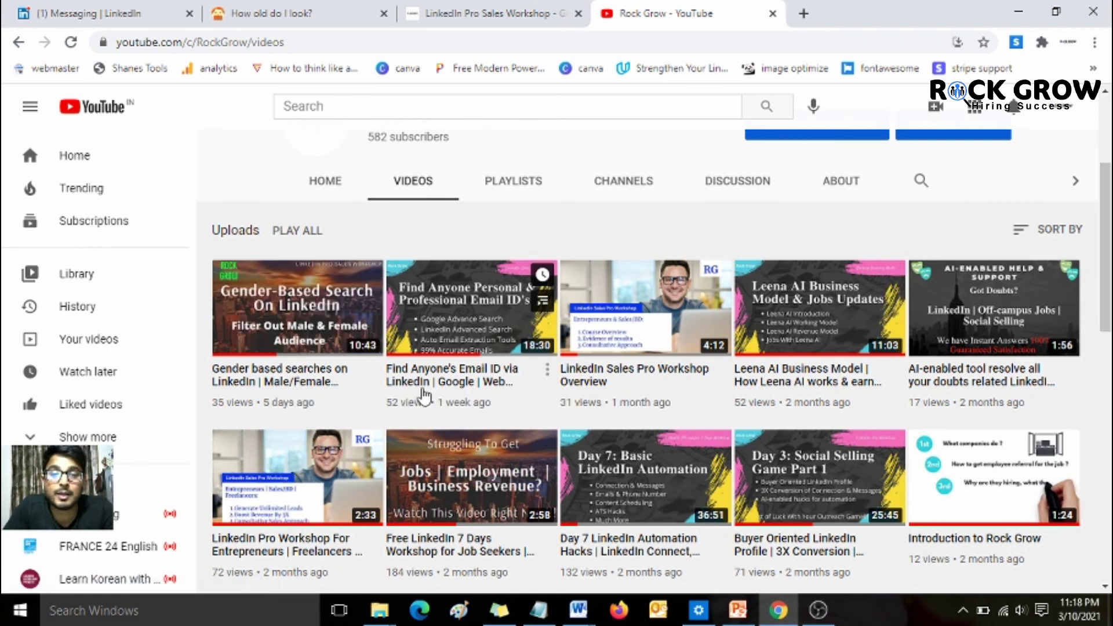
pyautogui.moveTo(483, 393)
pyautogui.click(520, 180)
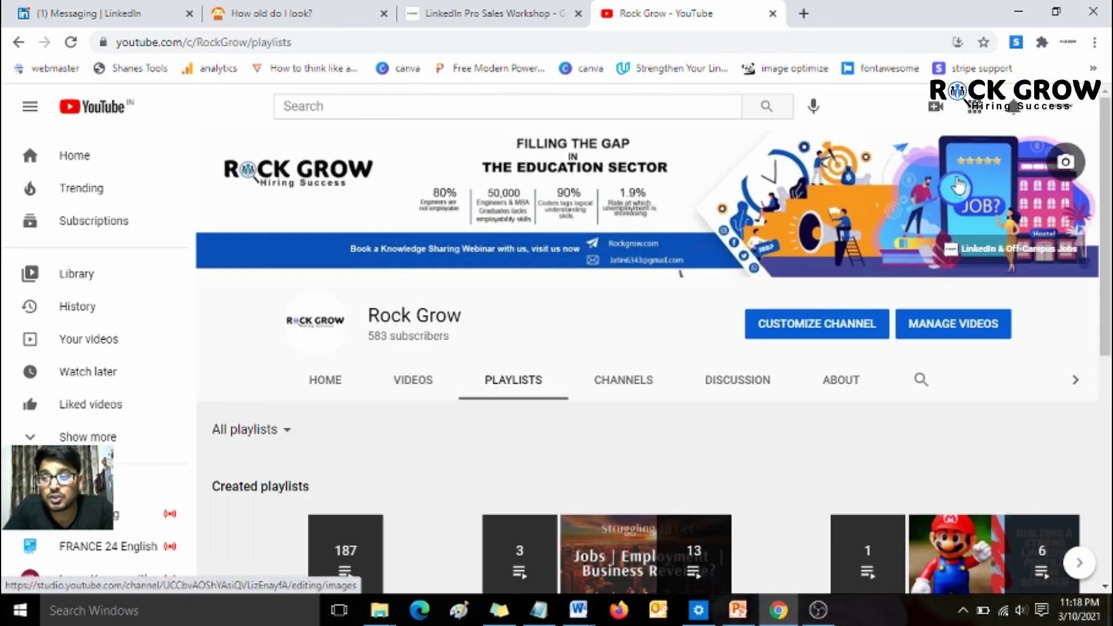
pyautogui.scroll(-4, 661, 422)
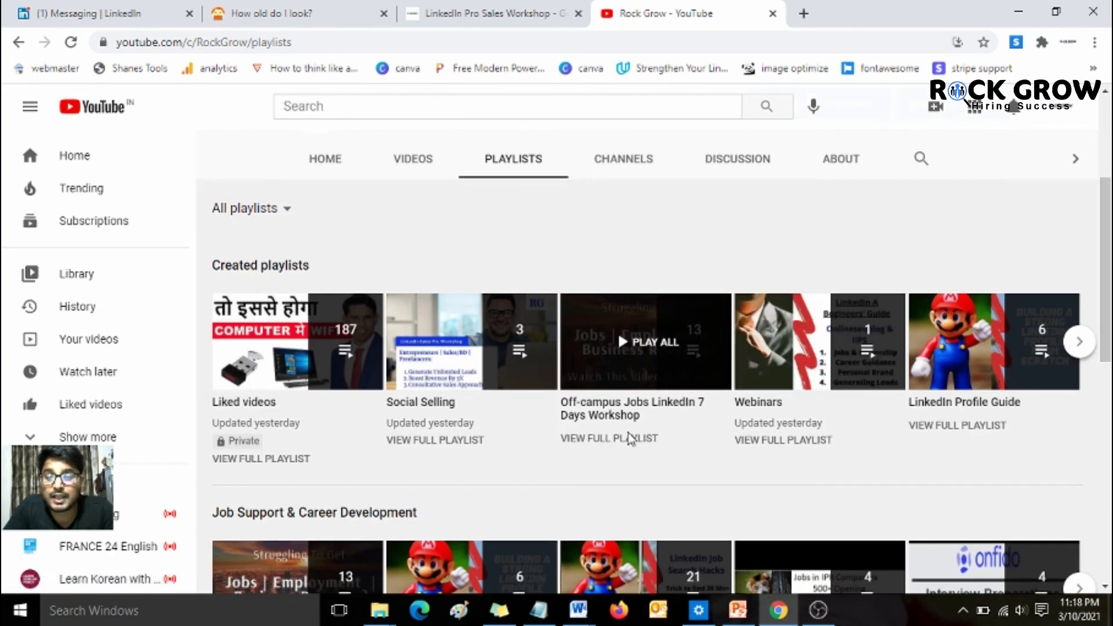
pyautogui.click(632, 438)
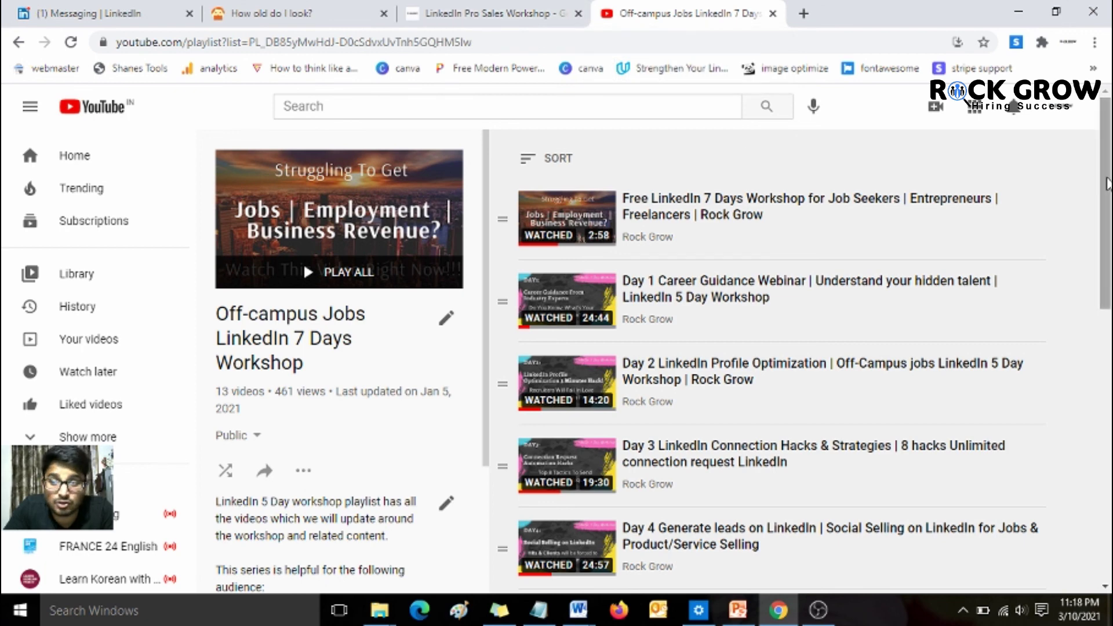
# Browse the playlist's 13 workshop videos, glance back at the price countdown, and return to the top.
pyautogui.moveTo(1107, 185); pyautogui.dragTo(1107, 218)
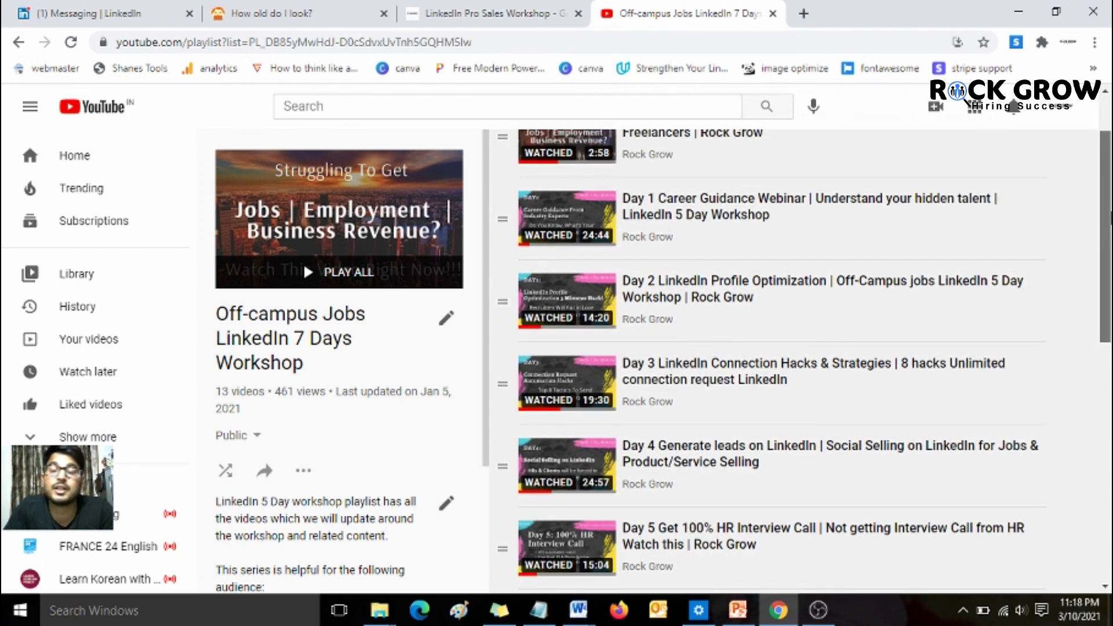
pyautogui.scroll(-5, 783, 359)
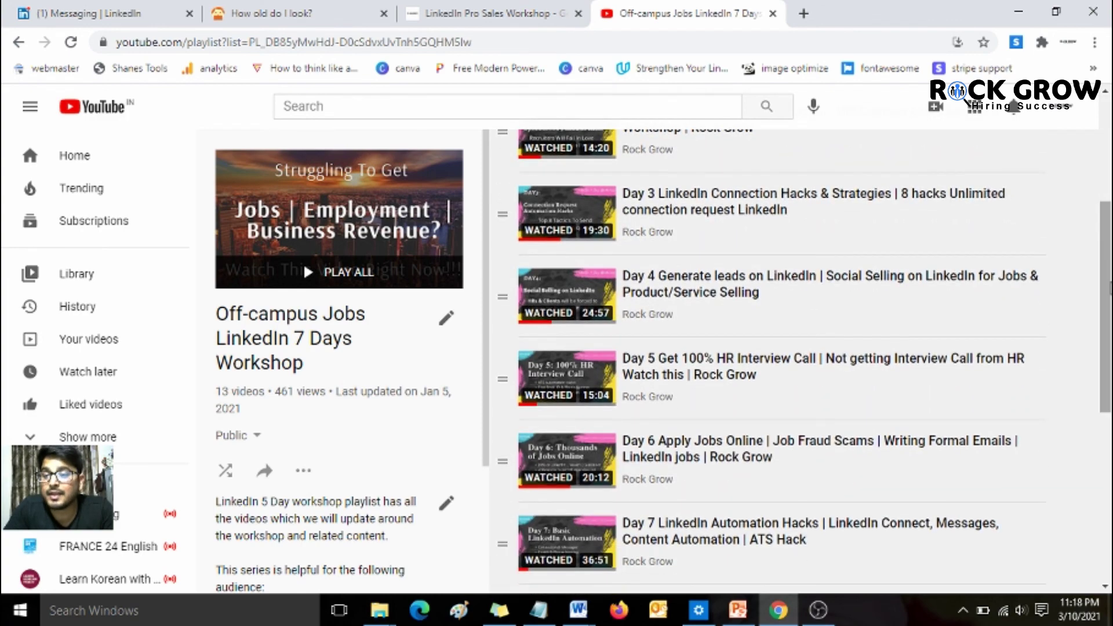
pyautogui.scroll(3, 878, 318)
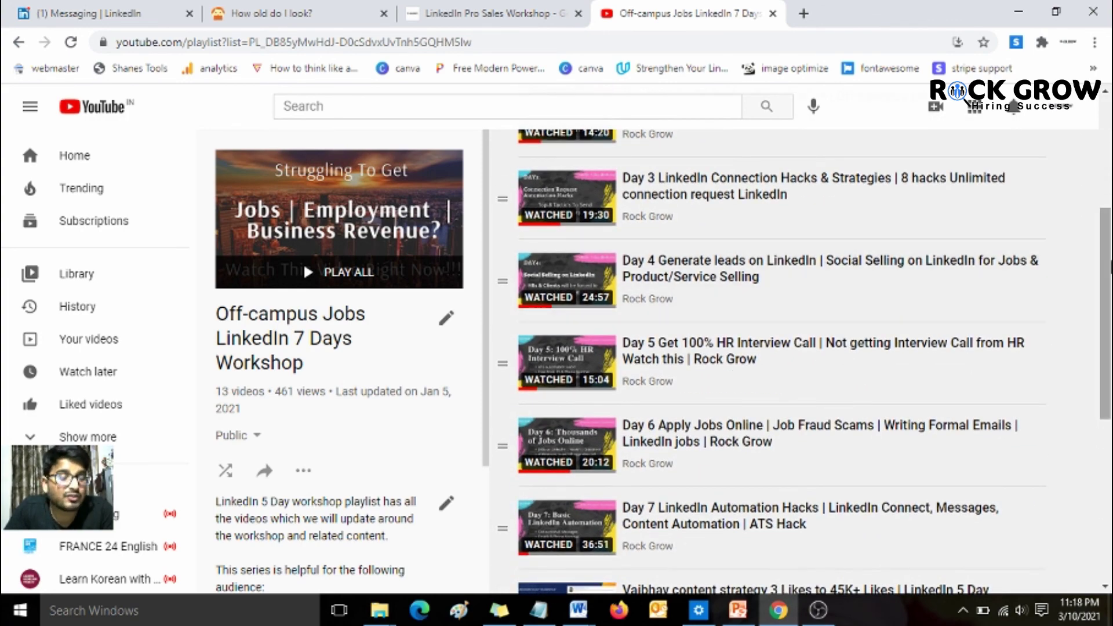
pyautogui.scroll(-3, 777, 360)
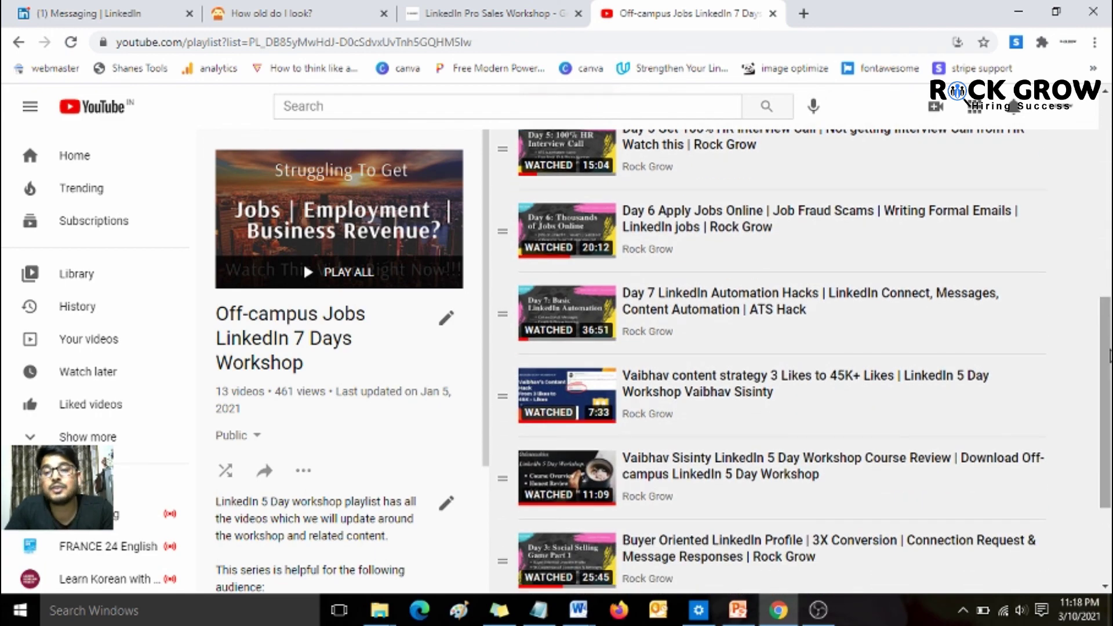
pyautogui.click(483, 8)
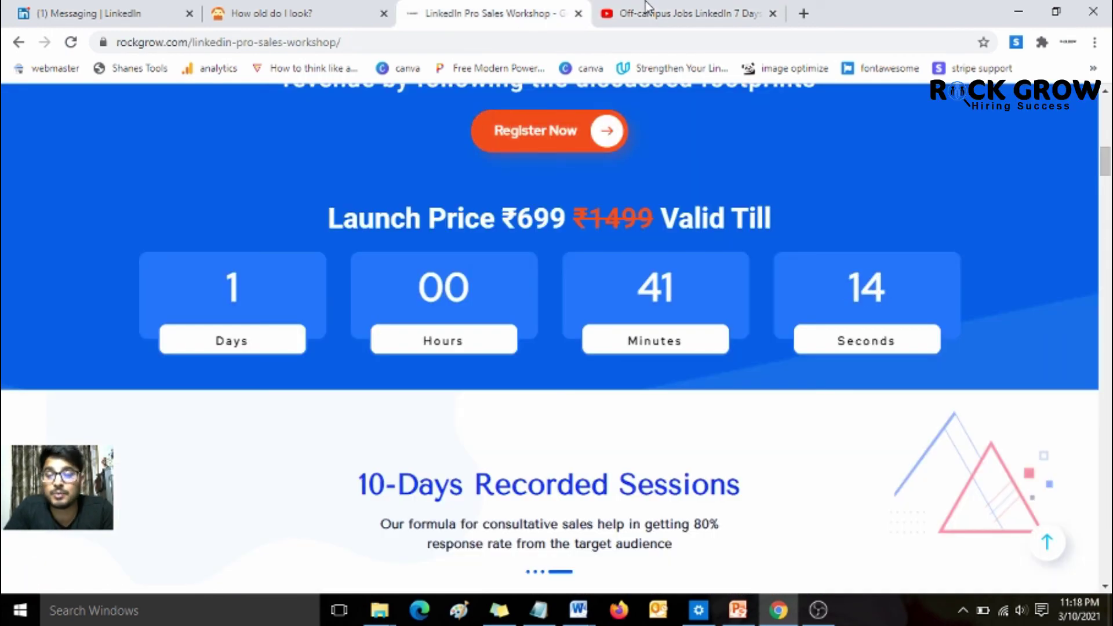
pyautogui.click(667, 12)
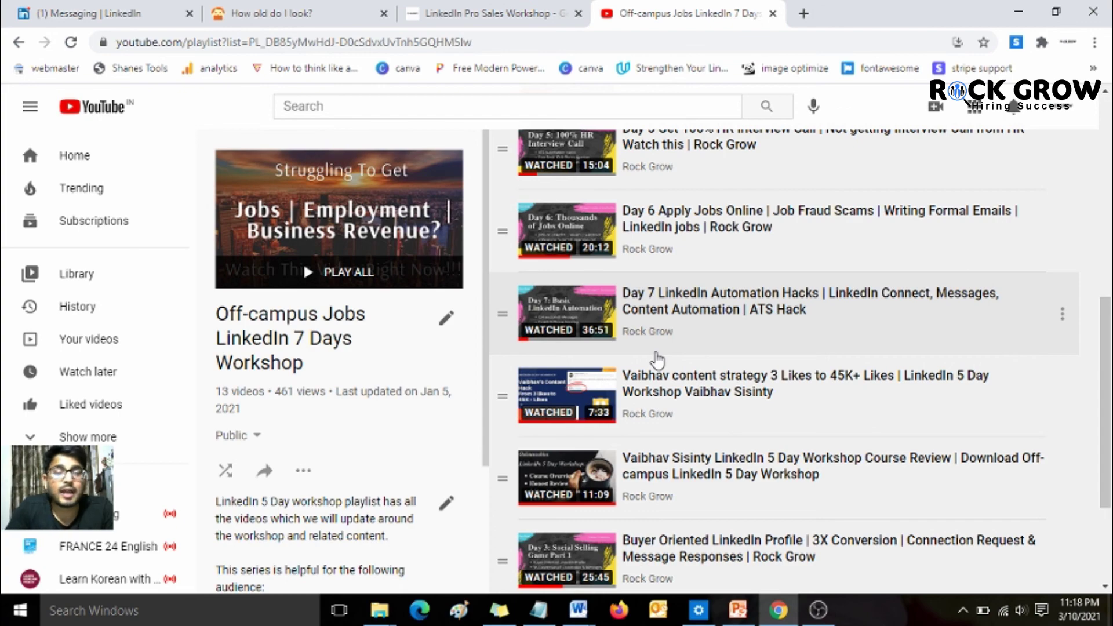
pyautogui.scroll(8, 656, 359)
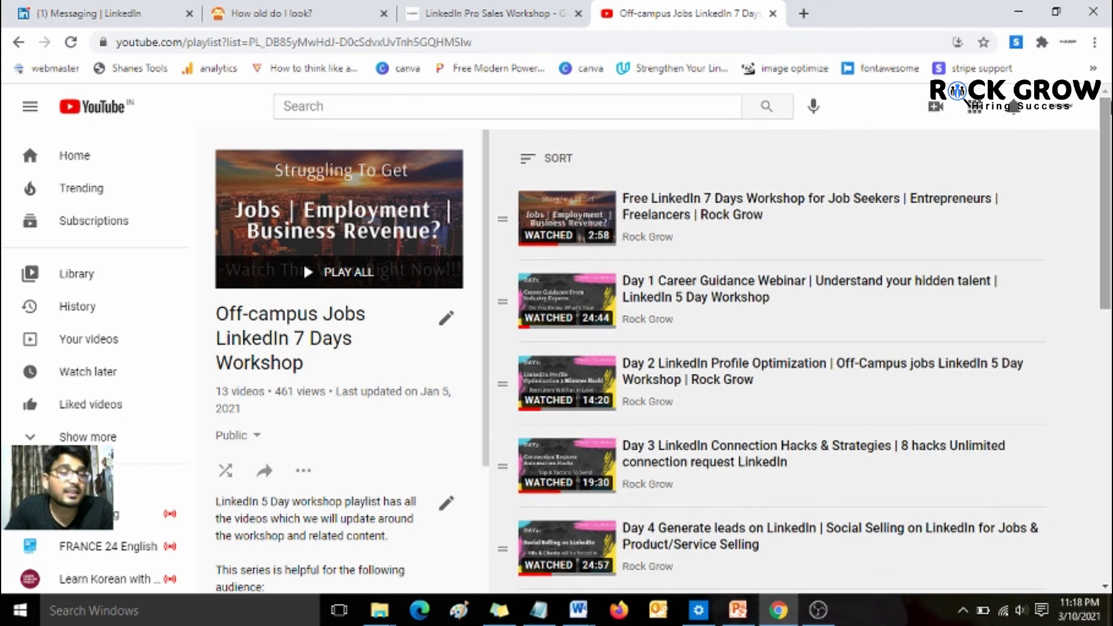